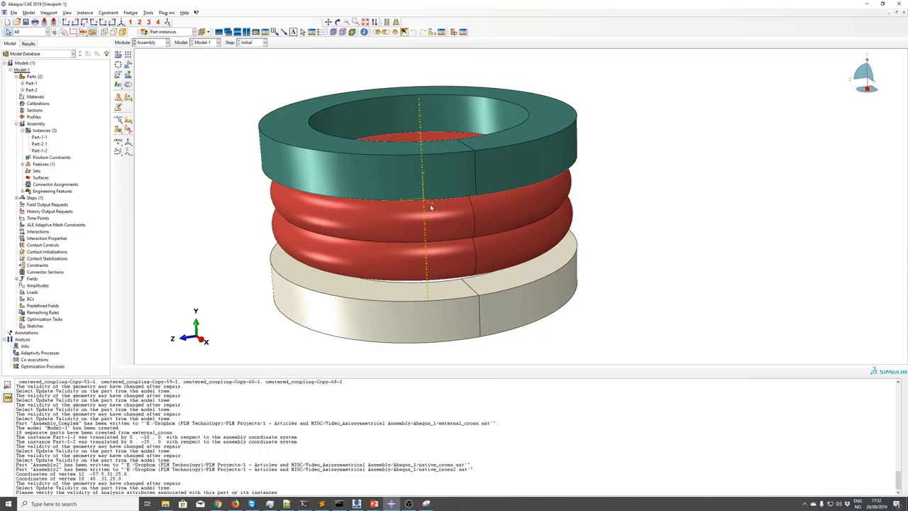
Step: Merge the geometry of all three part instances into a new part named Assembly, retaining intersecting boundaries and suppressing the originals
ctrl+alt+drag(431, 207, 546, 214)
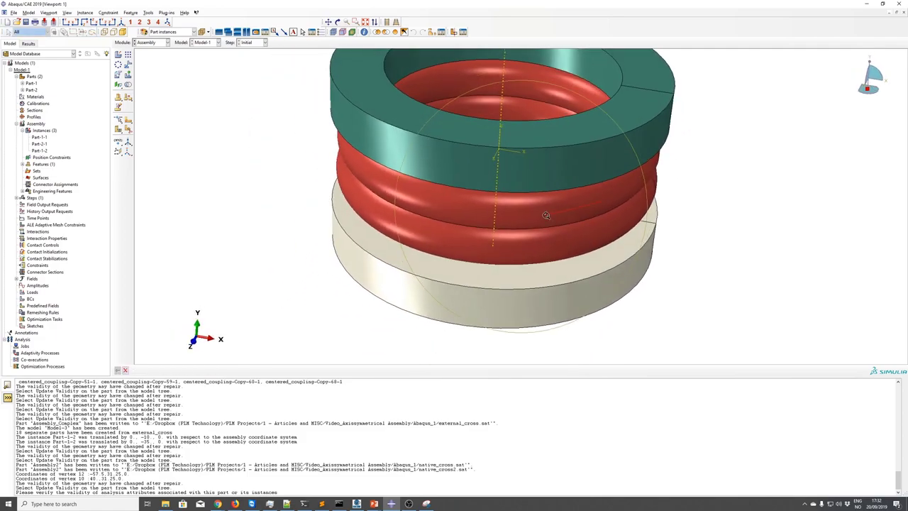
scroll(545, 215, down, 1)
click(128, 84)
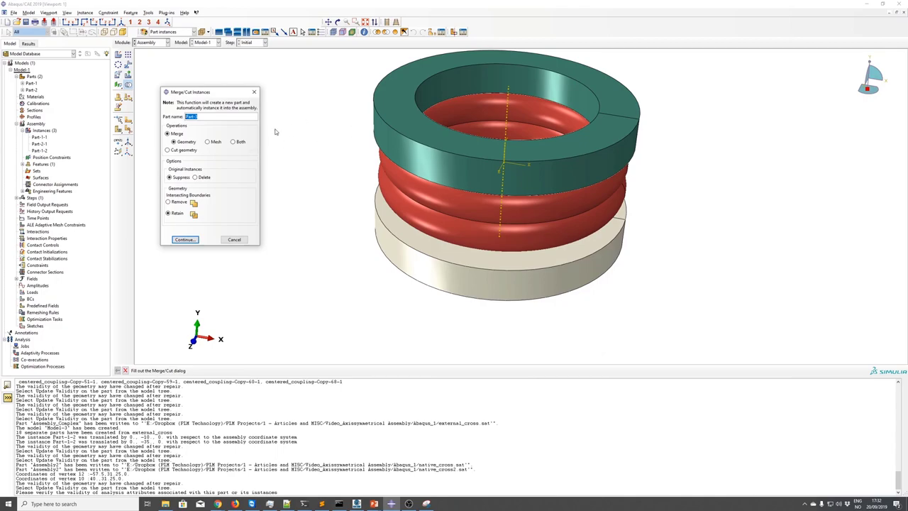
text(Assembly)
scroll(445, 197, down, 2)
ctrl+alt+drag(536, 196, 524, 181)
click(195, 240)
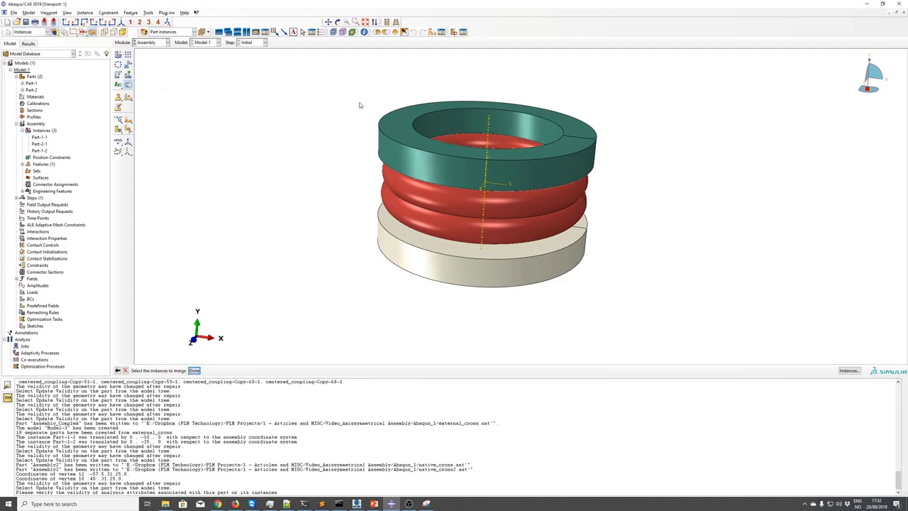
drag(359, 103, 665, 297)
middle_click(646, 289)
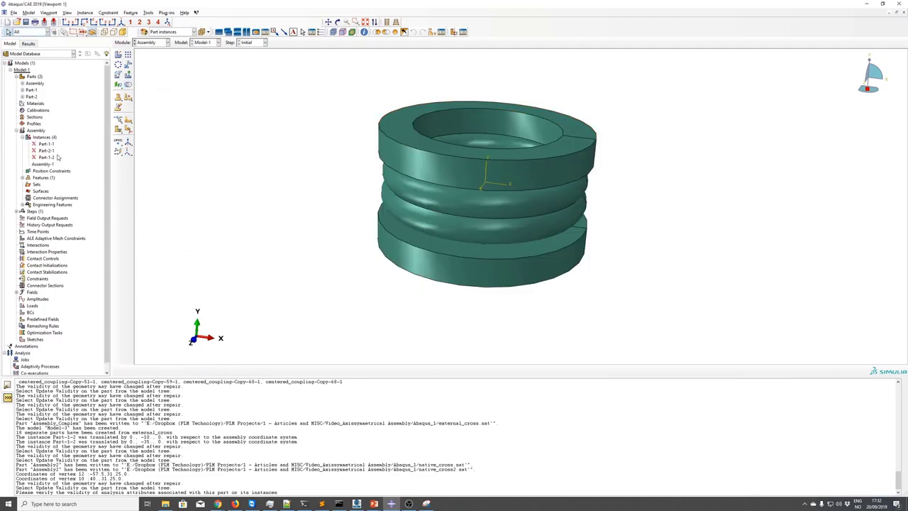
Step: Open the merged part Assembly in the Part module
click(23, 83)
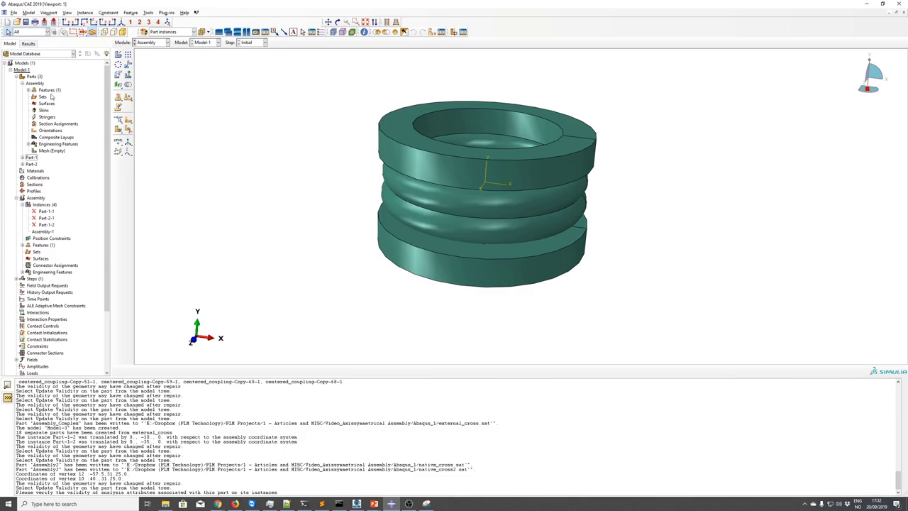
click(44, 90)
double_click(35, 84)
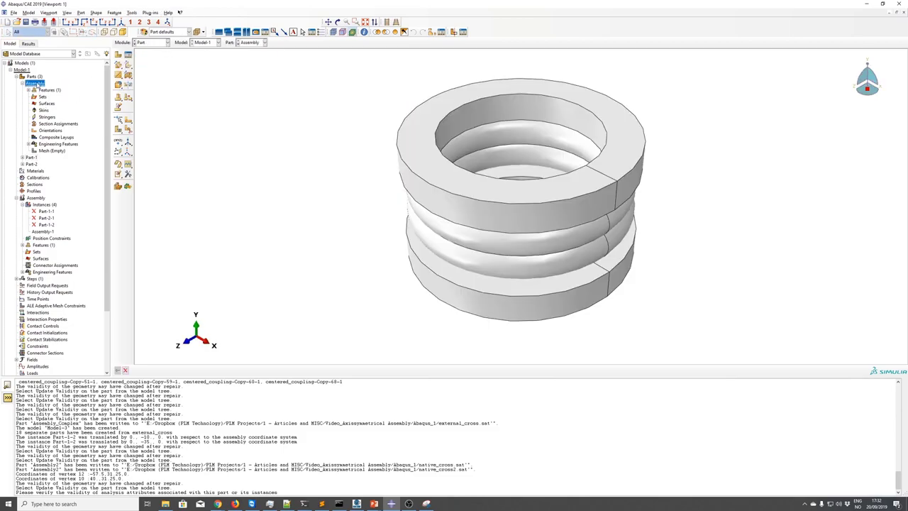
Step: Create a datum plane through the merged rings from the YZ principal plane, accepting the default offset
ctrl+alt+drag(475, 228, 461, 270)
ctrl+alt+middle_drag(522, 270, 465, 231)
ctrl+alt+drag(636, 236, 334, 261)
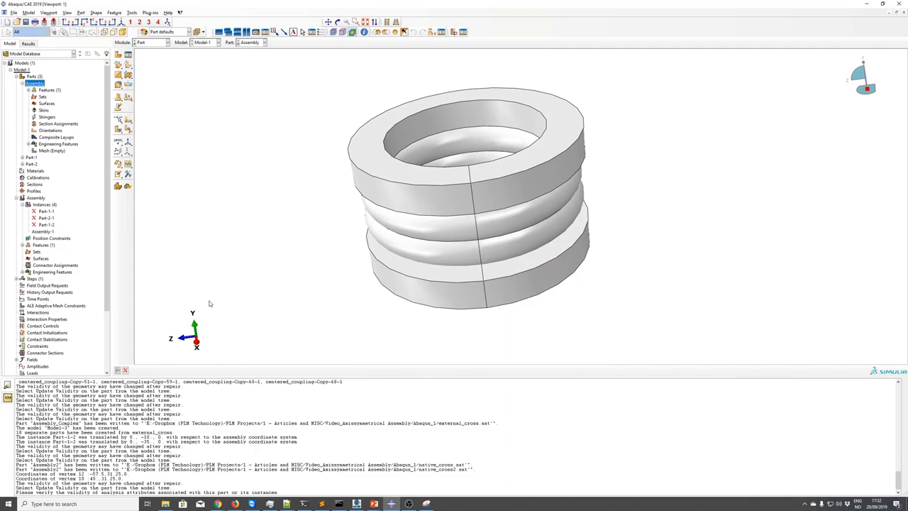
ctrl+alt+drag(367, 319, 439, 297)
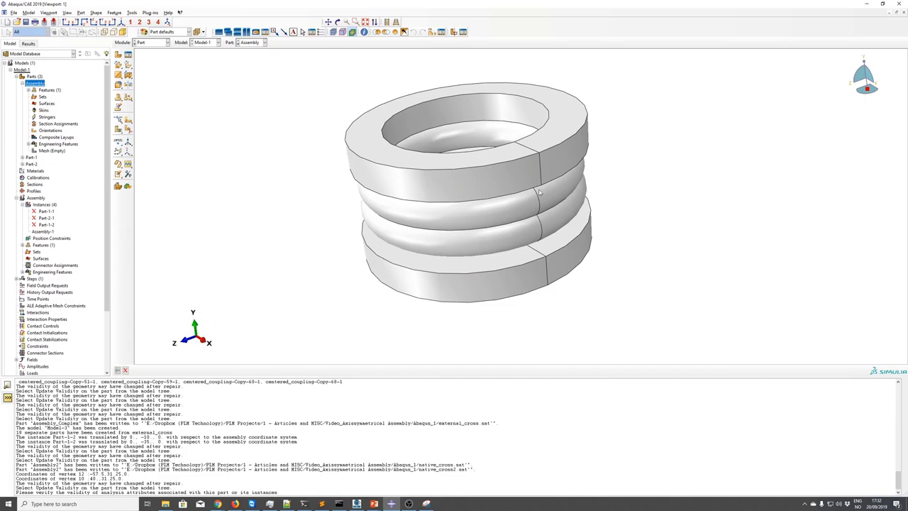
ctrl+alt+drag(540, 193, 404, 205)
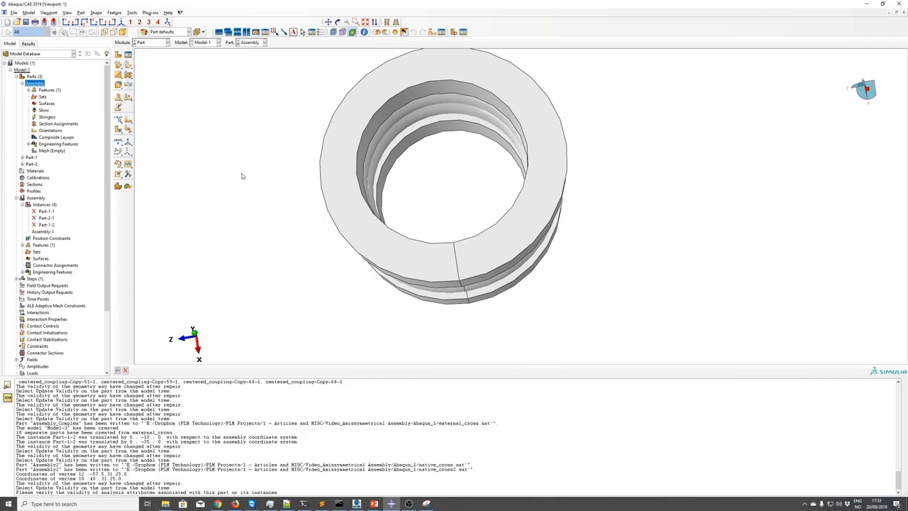
mouse_move(412, 203)
ctrl+alt+mouse_down()
mouse_move(426, 227)
mouse_move(408, 202)
ctrl+alt+mouse_up()
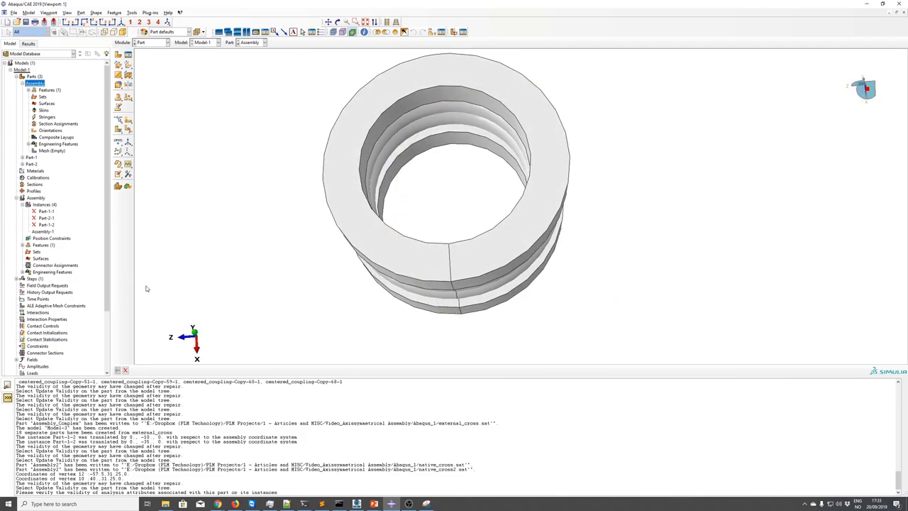
click(118, 150)
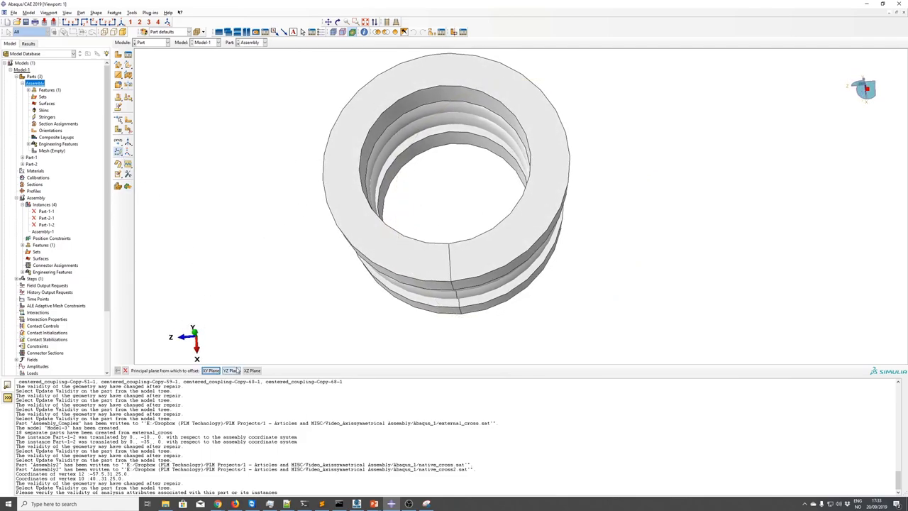
click(231, 371)
middle_click(279, 284)
Step: Partition all cells of the merged part using the new YZ datum plane
ctrl+alt+middle_drag(377, 278, 384, 286)
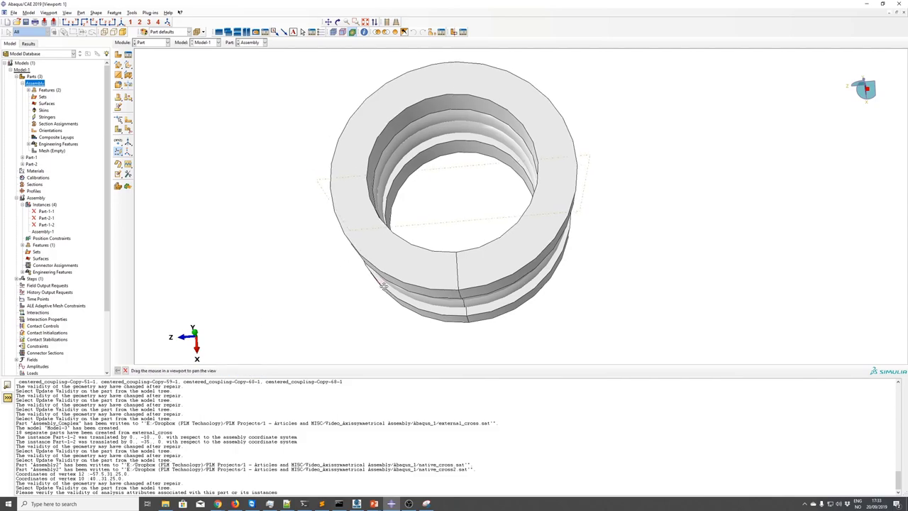
ctrl+alt+drag(384, 287, 447, 262)
click(128, 129)
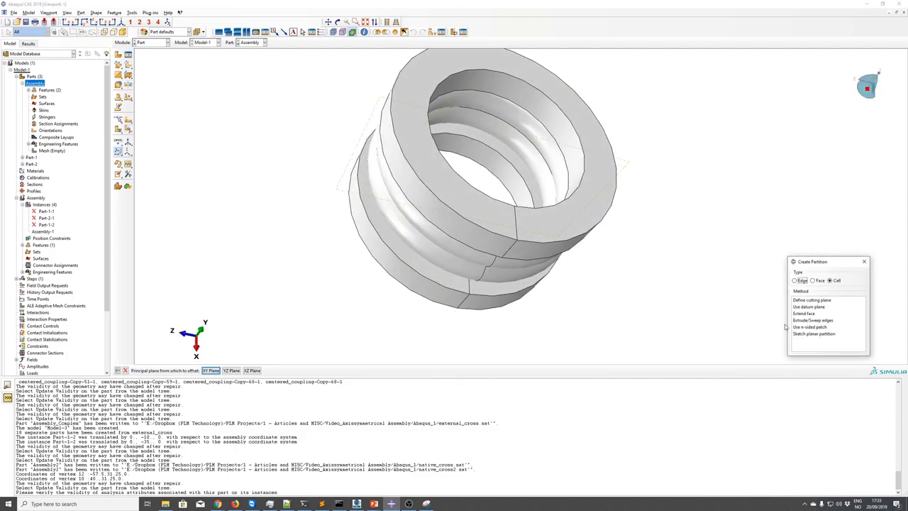
click(815, 306)
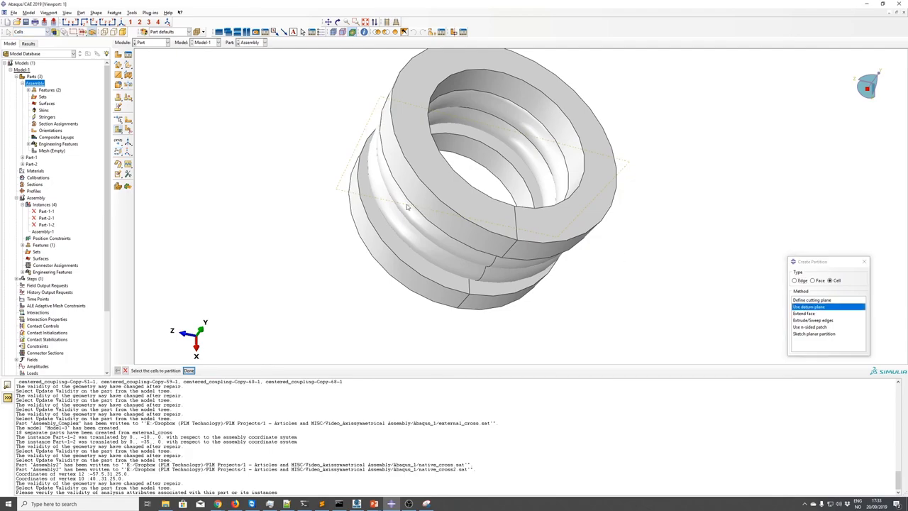
drag(363, 98, 662, 319)
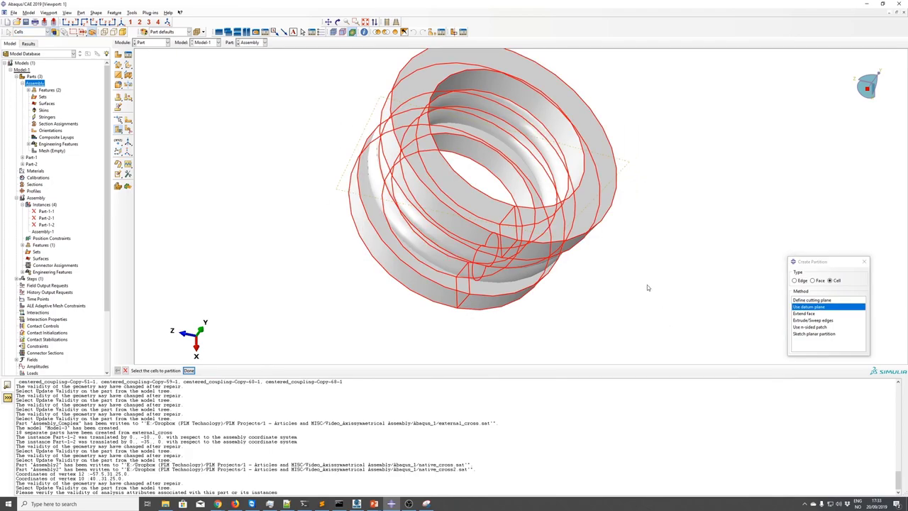
middle_click(647, 284)
click(626, 161)
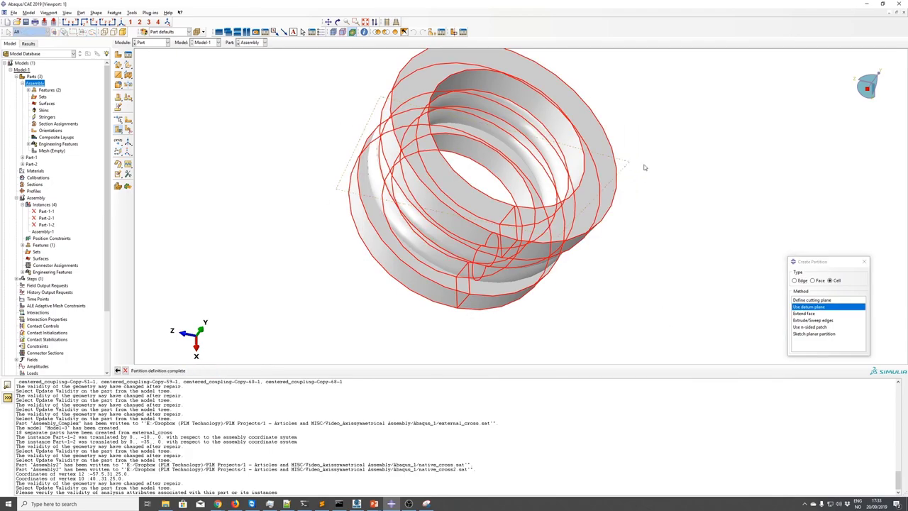
middle_click(644, 166)
Step: Remove all faces of the half on the negative X side of the datum plane, accepting deletion of the affected cells
ctrl+alt+drag(628, 197, 503, 292)
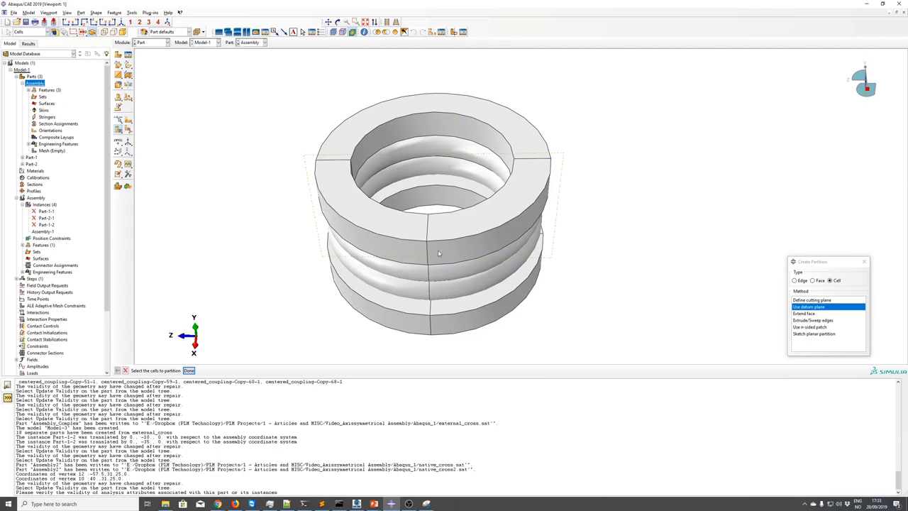
ctrl+alt+middle_drag(347, 197, 354, 173)
ctrl+alt+drag(418, 122, 510, 220)
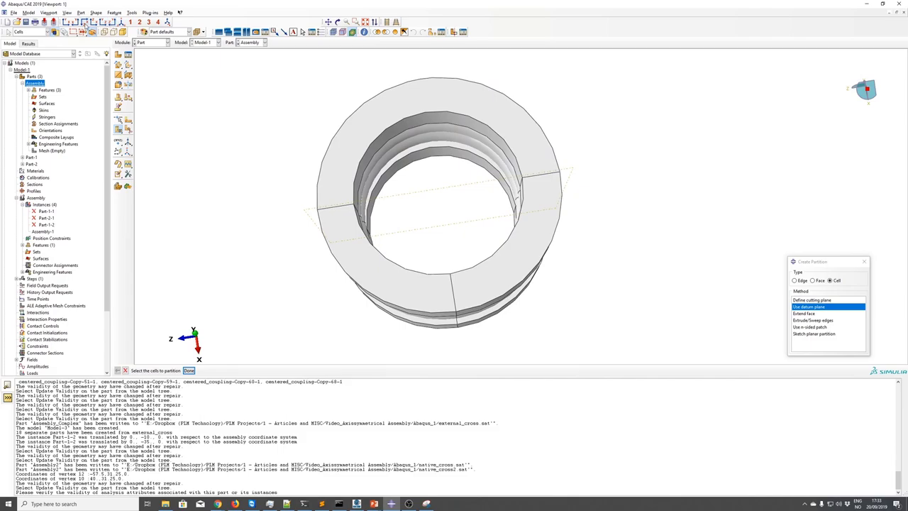
click(85, 22)
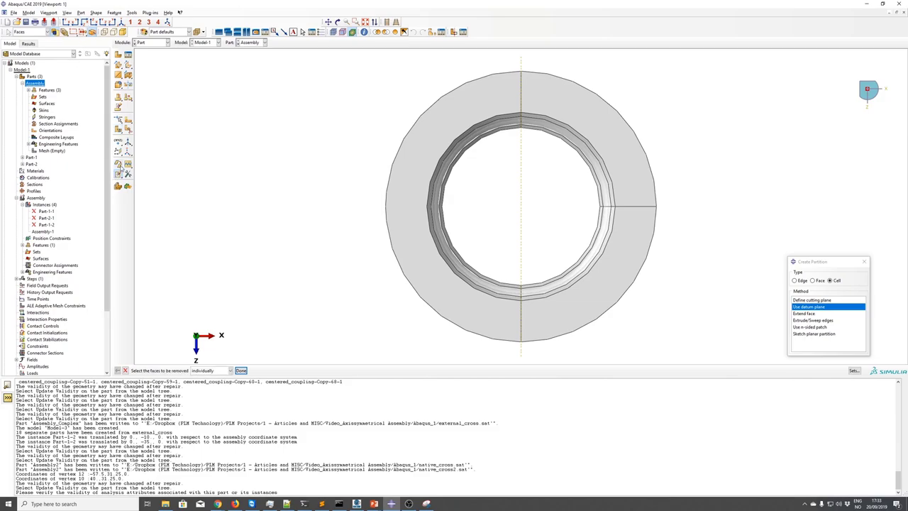
drag(375, 100, 493, 343)
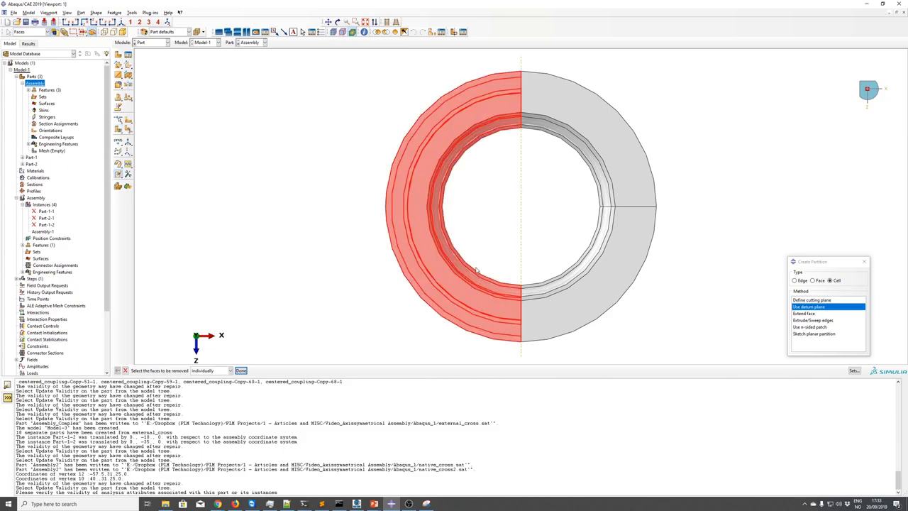
middle_click(472, 250)
click(448, 273)
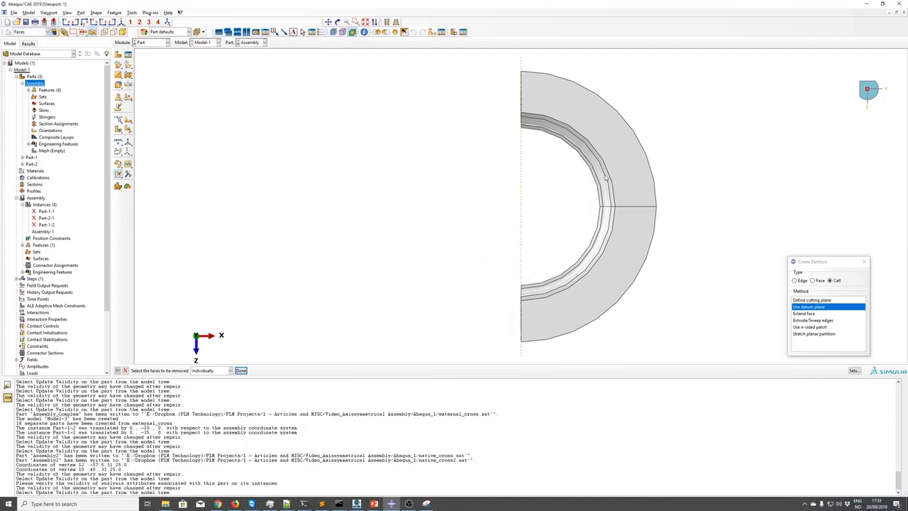
Step: Remove all faces of the half on the positive X side, keeping only the cross-section faces on the datum plane
drag(700, 95, 580, 342)
middle_click(644, 299)
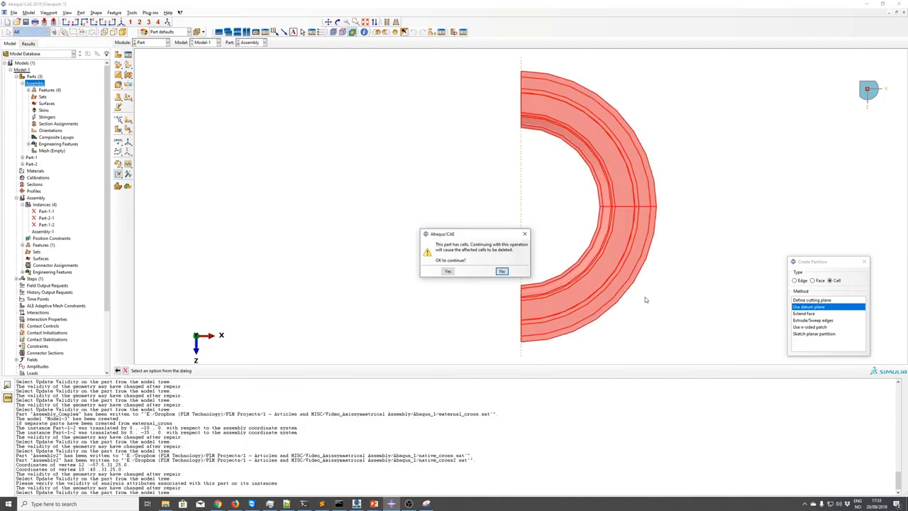
click(447, 271)
ctrl+alt+drag(535, 315, 613, 272)
ctrl+alt+middle_drag(613, 272, 589, 279)
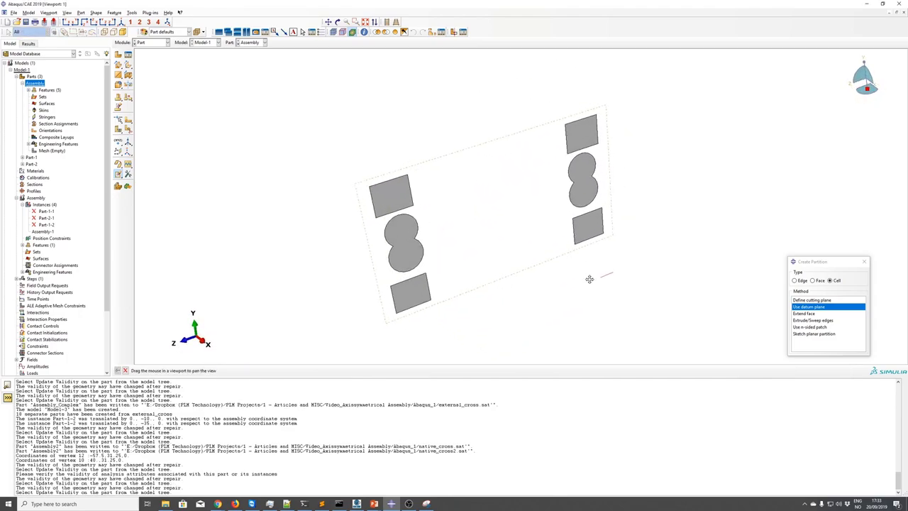
ctrl+alt+drag(588, 279, 489, 234)
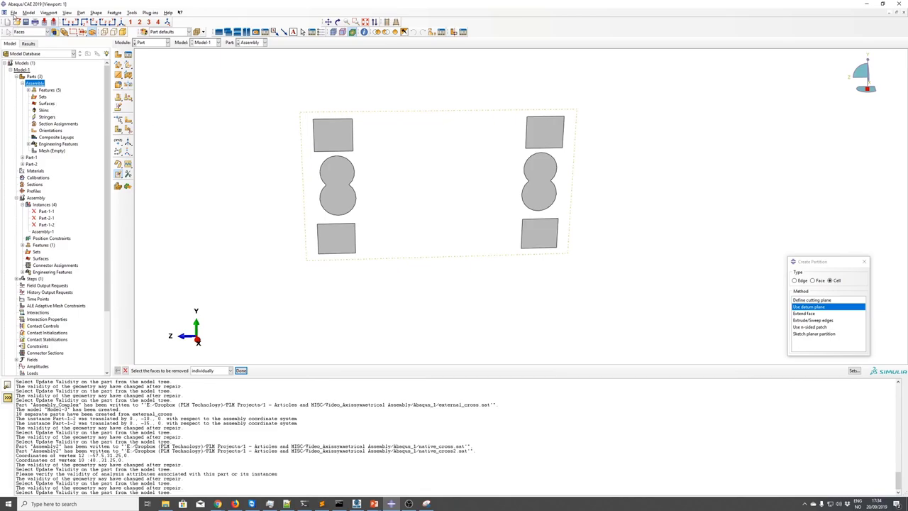
click(241, 371)
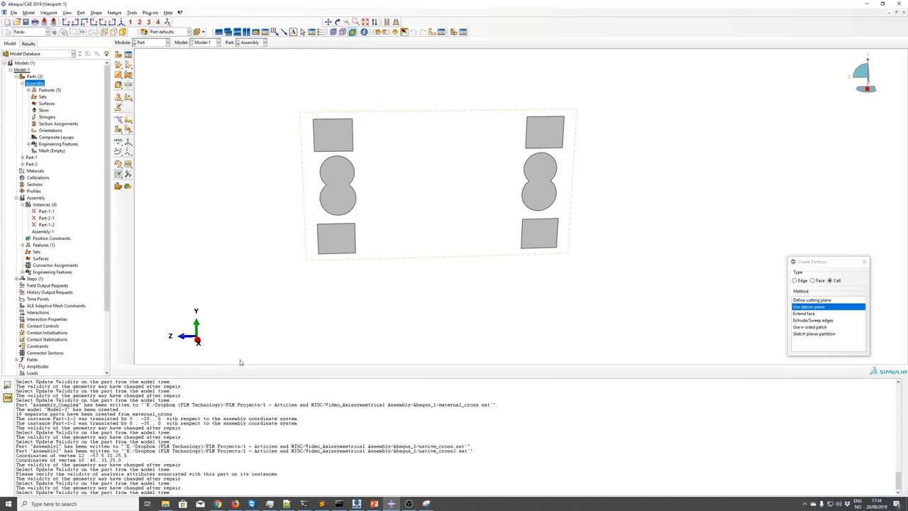
Step: Export the cross-section part as the ACIS file native_total_cross.sat in the Abaqus_1 directory, using ACIS version R26
click(13, 13)
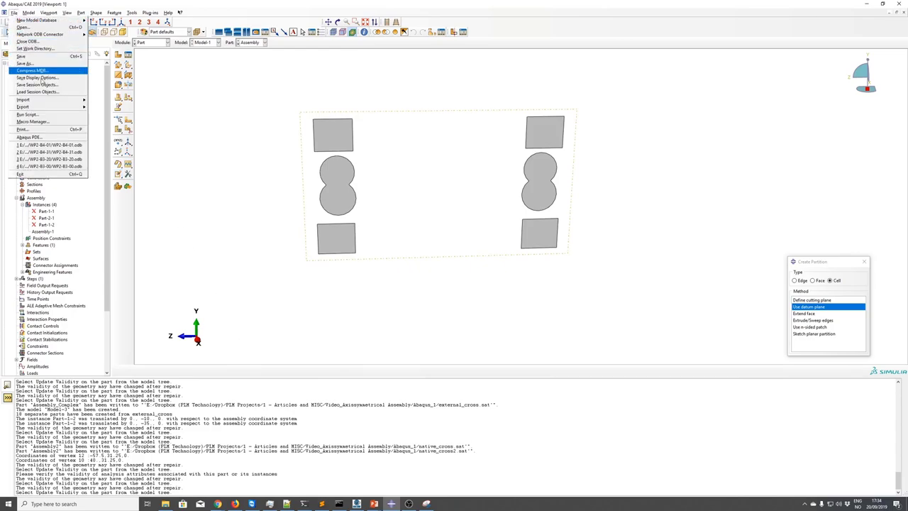
mouse_move(45, 107)
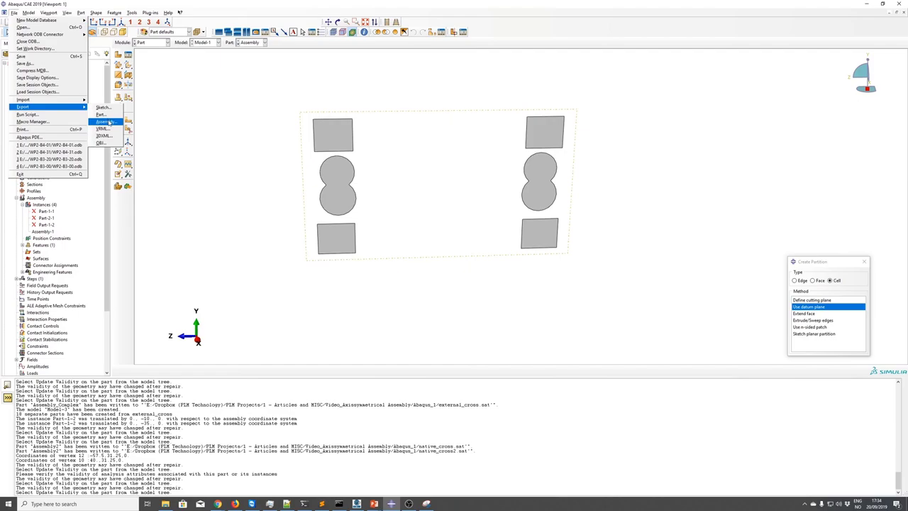
click(102, 114)
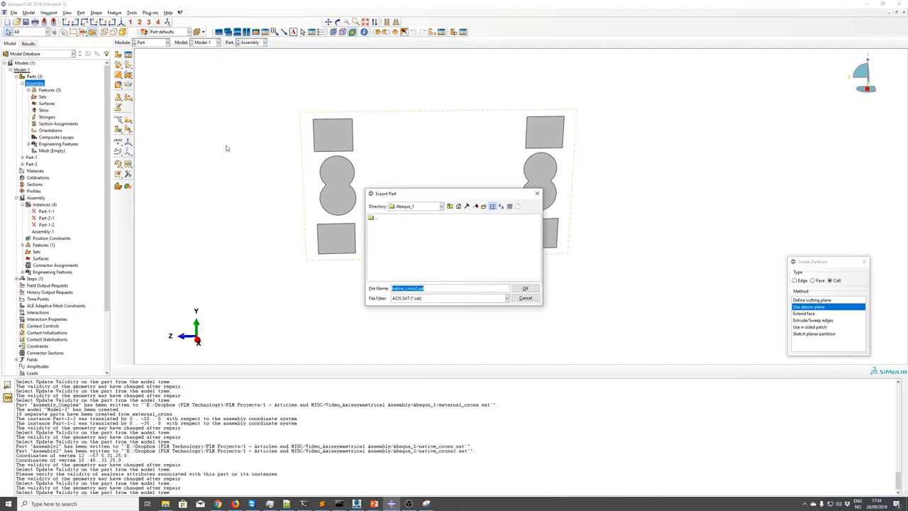
text(nati)
key(Return)
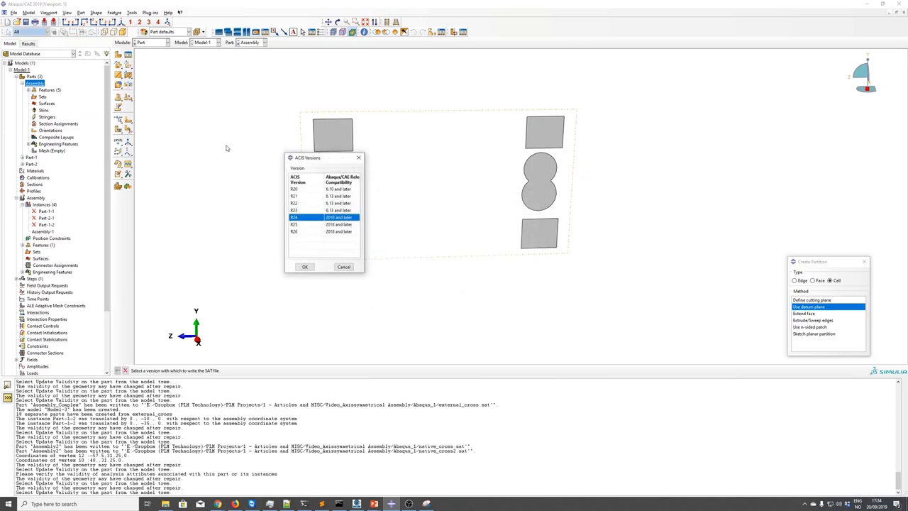
click(293, 231)
click(305, 267)
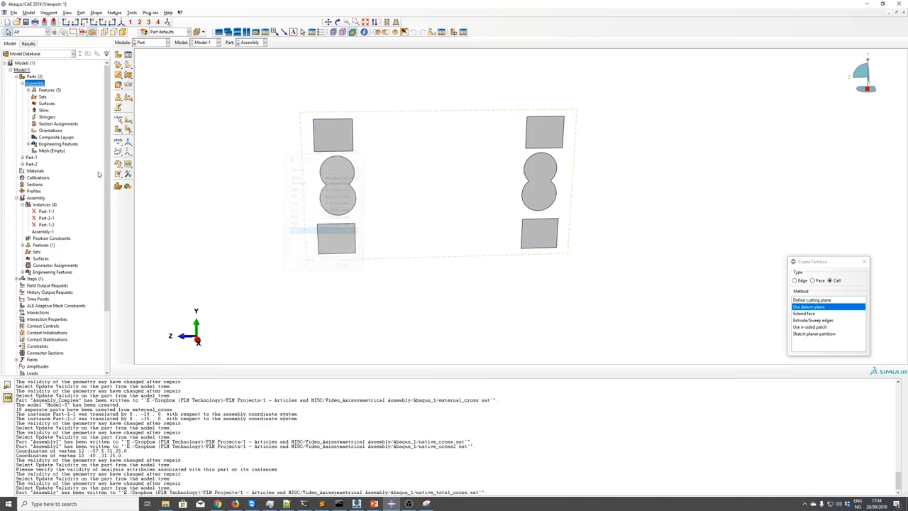
Step: Import native_total_cross.sat as a new deformable part with axisymmetric modeling space
right_click(34, 76)
click(49, 88)
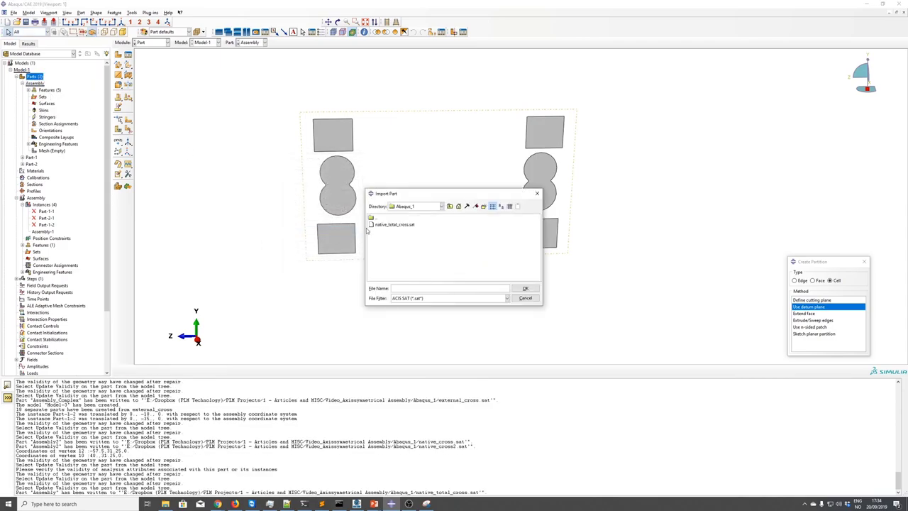
click(396, 225)
click(525, 288)
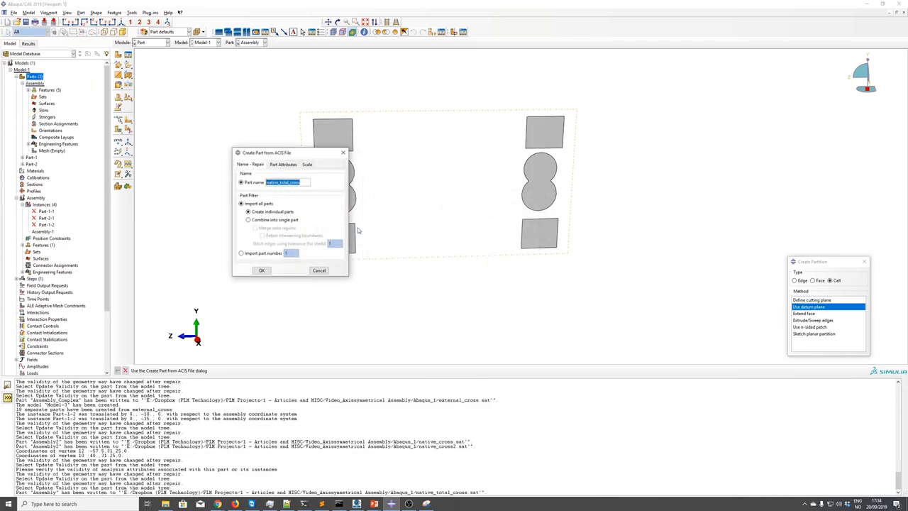
click(284, 165)
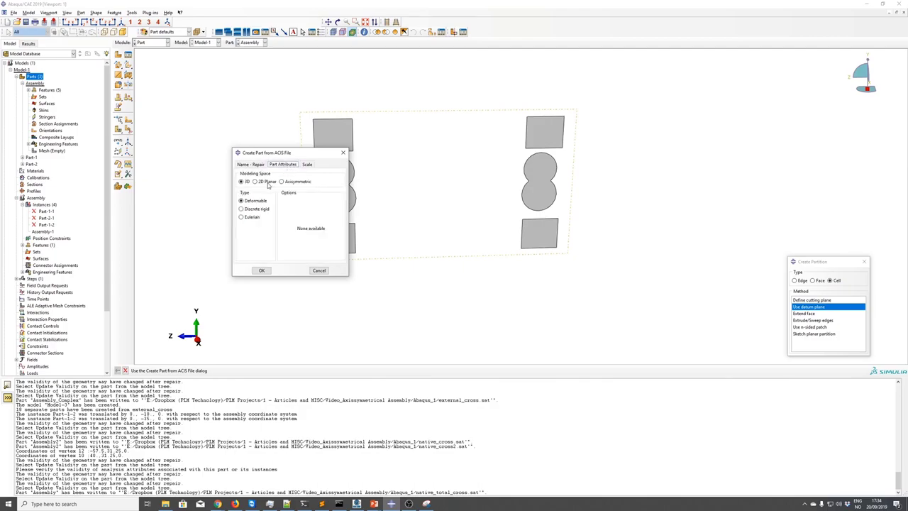
click(260, 181)
click(282, 182)
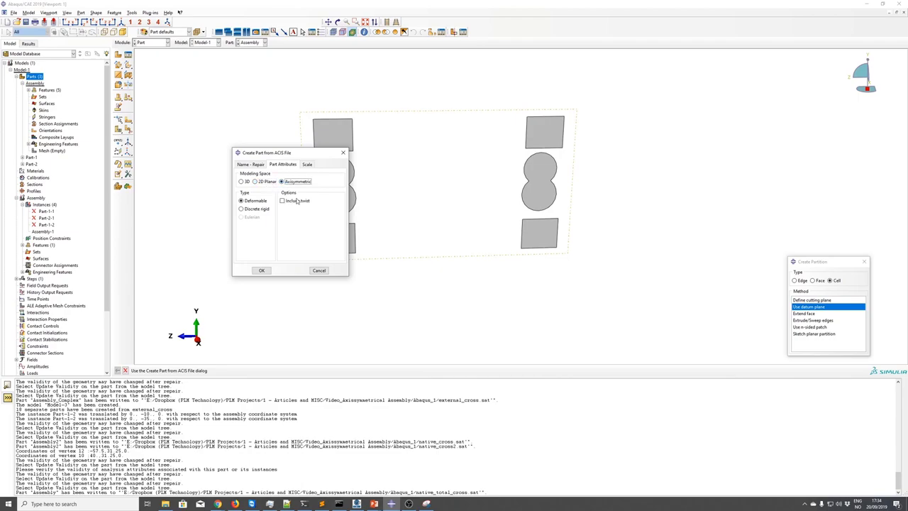
click(262, 271)
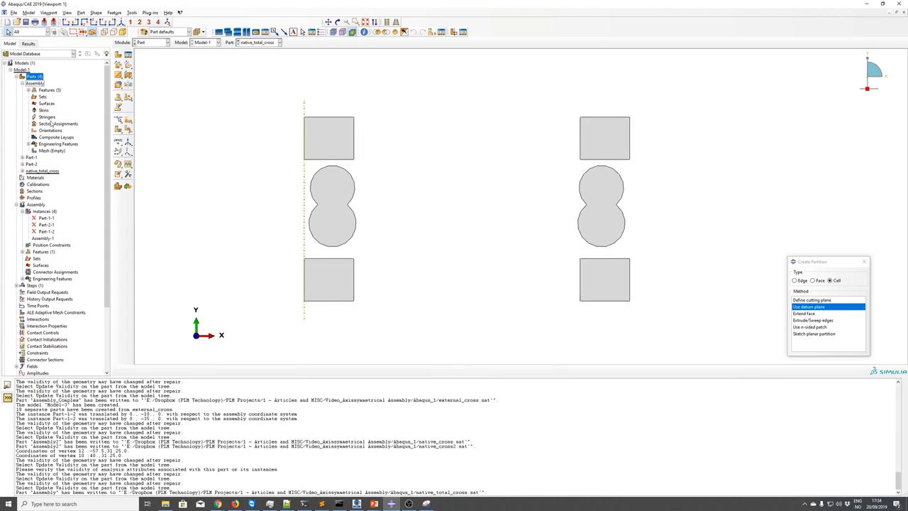
Step: Delete the part native_total_cross from Model-1
click(40, 172)
key(Delete)
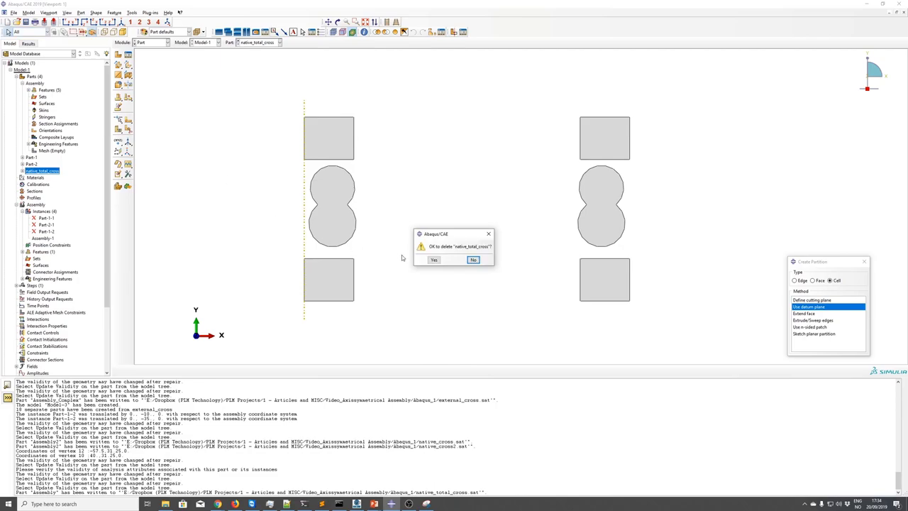
click(434, 260)
Step: Import native_total_cross.sat from the Abaqus_1 directory as a deformable part with 2D planar modeling space
right_click(34, 77)
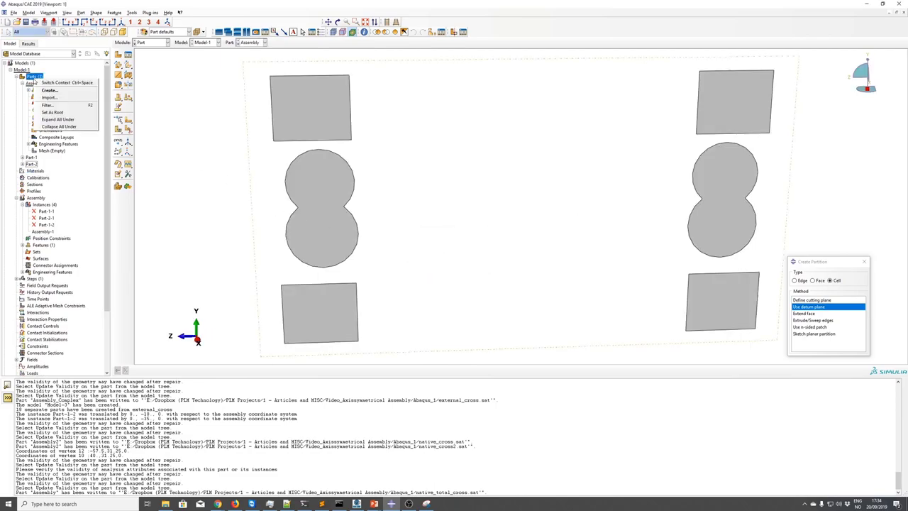
click(50, 99)
click(402, 224)
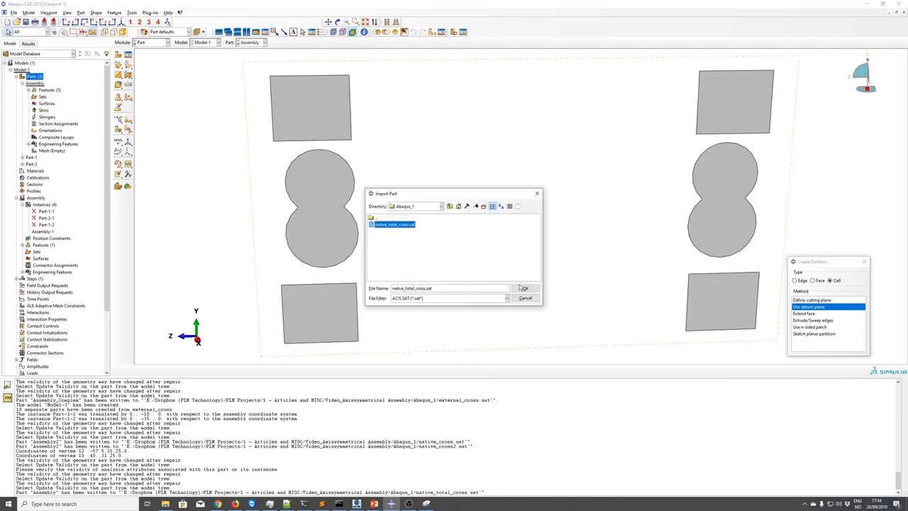
click(525, 288)
click(292, 164)
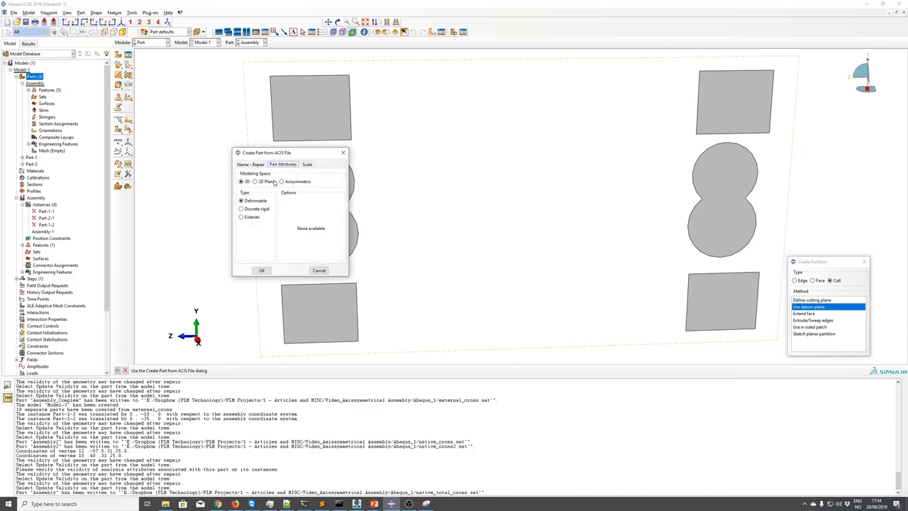
click(272, 181)
click(262, 270)
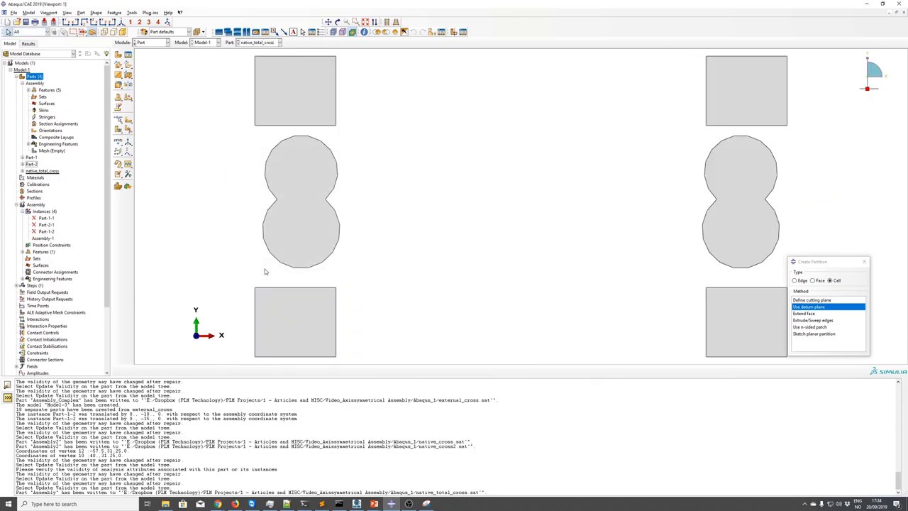
Step: Create a datum point at coordinates 0.0,0.0,0.0 and remove all cross-section faces on the negative X side of it
click(119, 141)
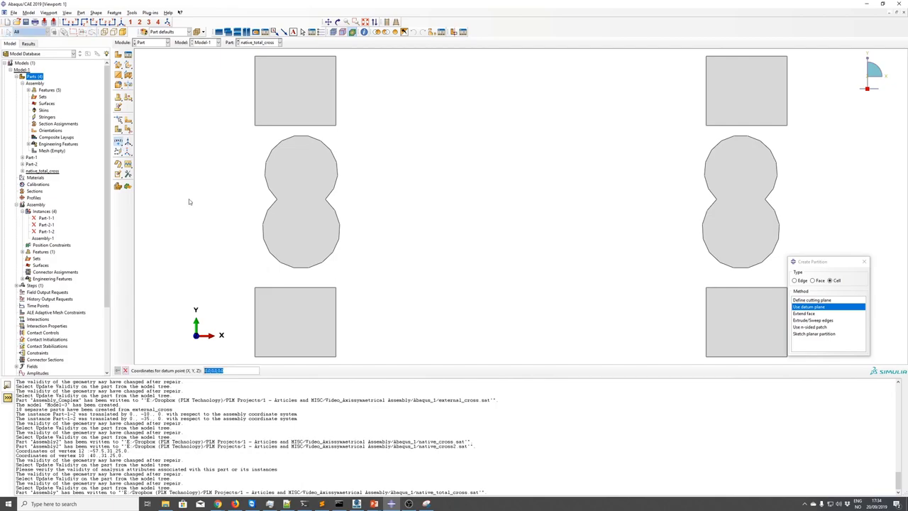
scroll(526, 215, down, 2)
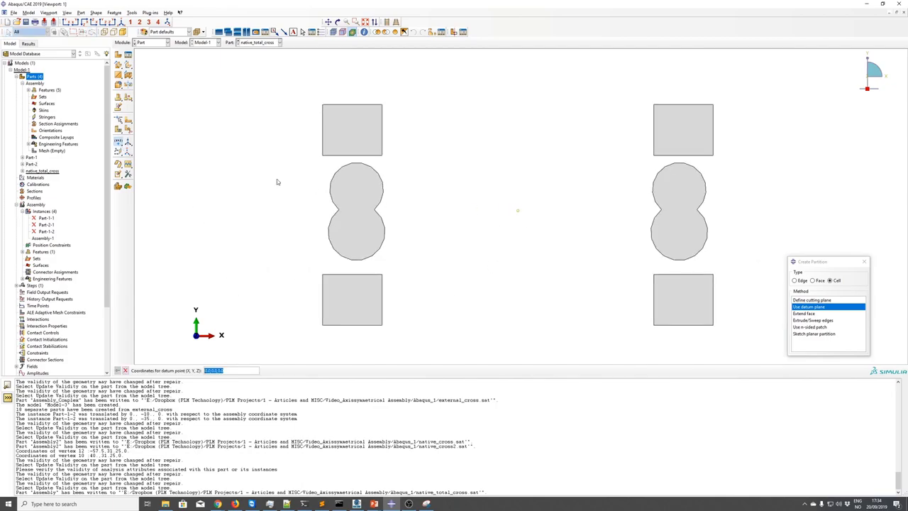
click(118, 174)
drag(240, 83, 426, 325)
middle_click(435, 280)
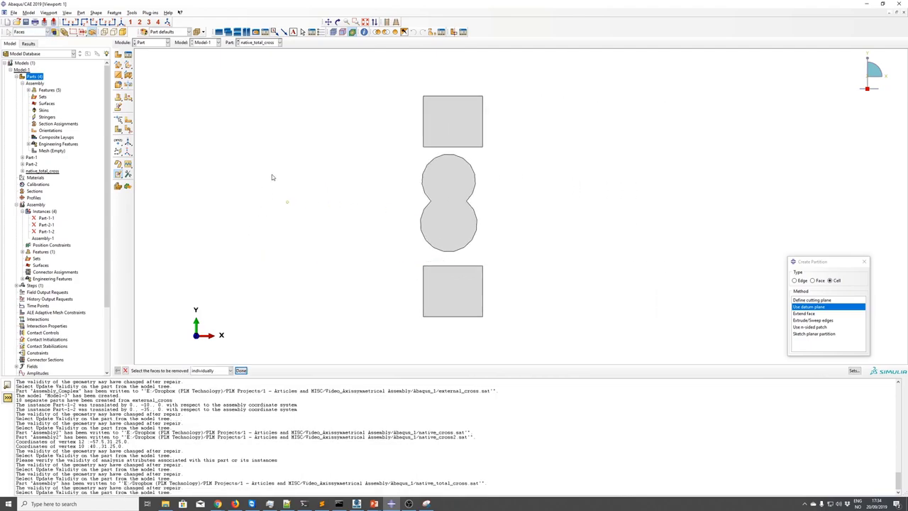
Step: Edit the part native_total_cross to change its modeling space to axisymmetric
right_click(33, 172)
click(53, 190)
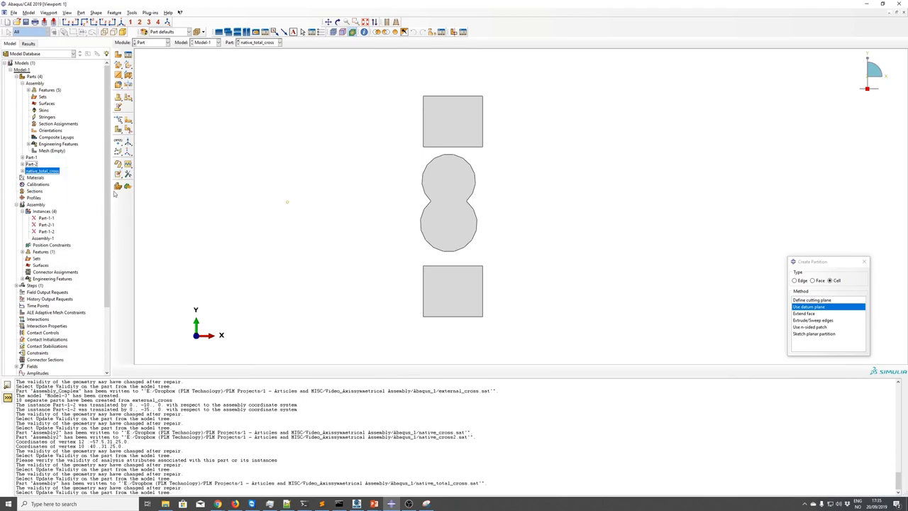
click(435, 230)
click(402, 291)
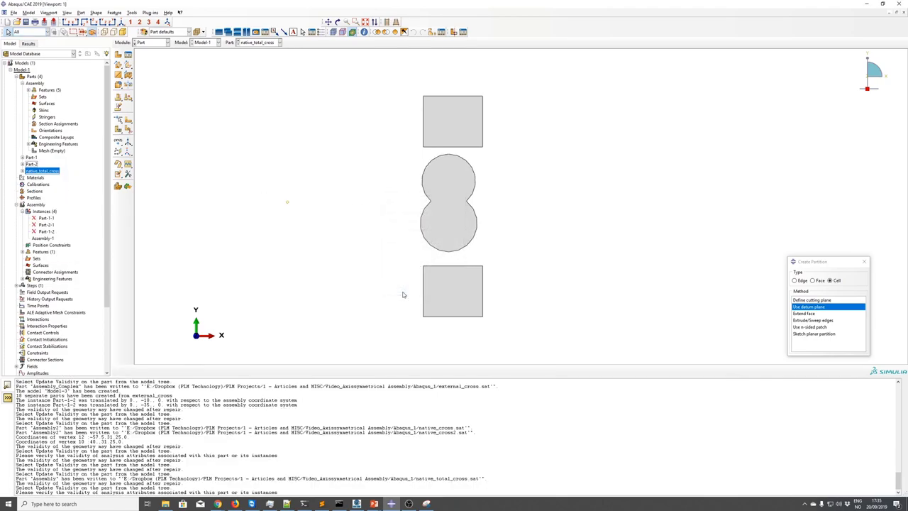
scroll(383, 270, down, 3)
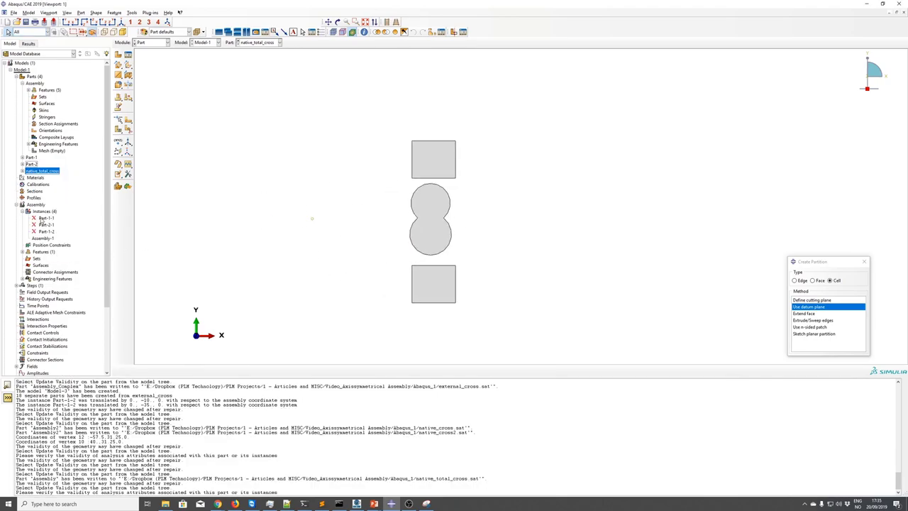
Step: Suppress the instance Assembly-1 in the assembly
double_click(43, 211)
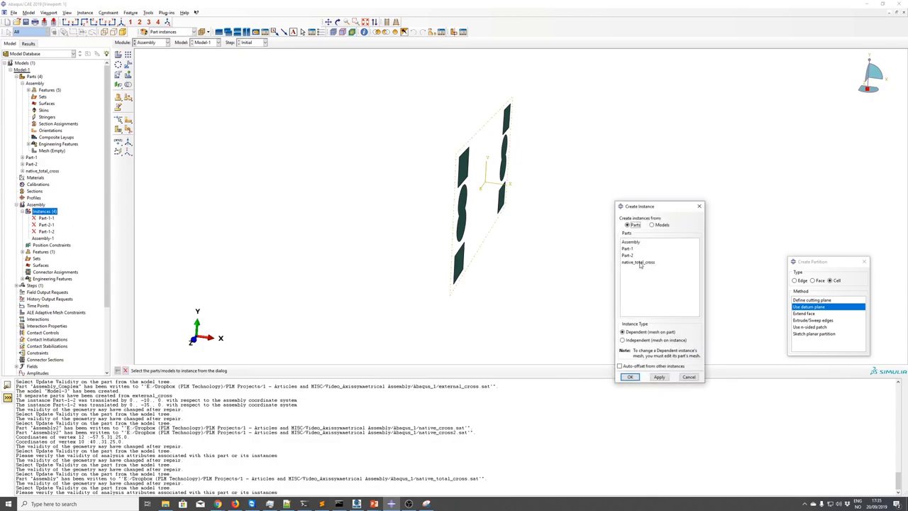
click(689, 377)
right_click(46, 238)
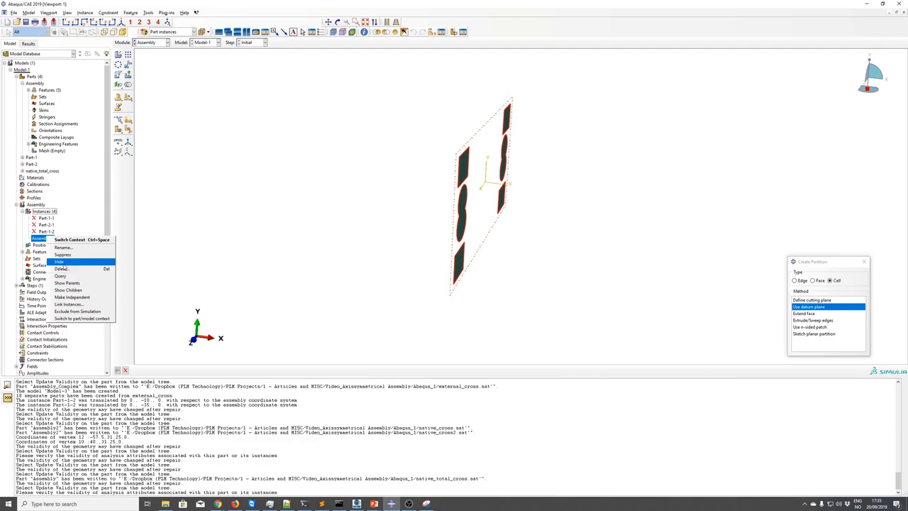
click(66, 259)
Step: Try to create a dependent instance of native_total_cross in the assembly
double_click(43, 211)
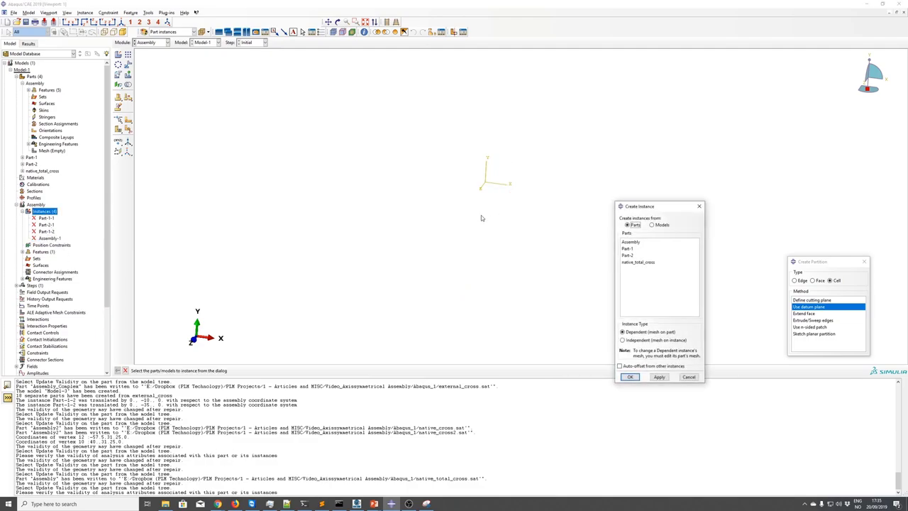
click(638, 262)
click(630, 377)
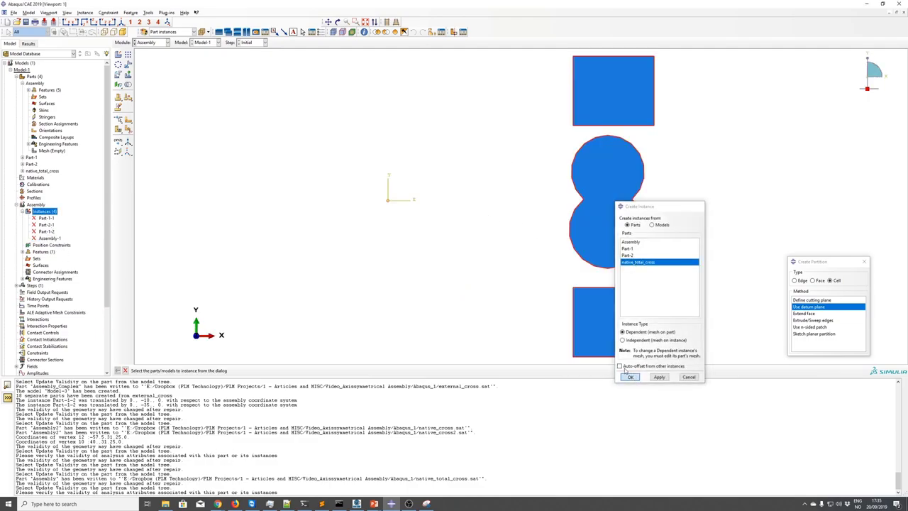
drag(482, 239, 401, 238)
click(373, 258)
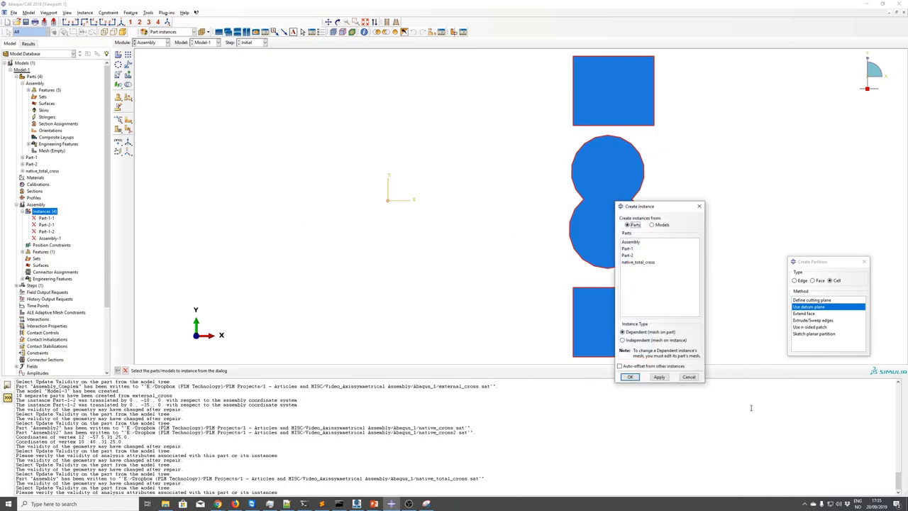
click(688, 377)
Step: Delete the suppressed instances Part-1-1, Part-2-1, Part-1-2 and Assembly-1 from the assembly
click(49, 238)
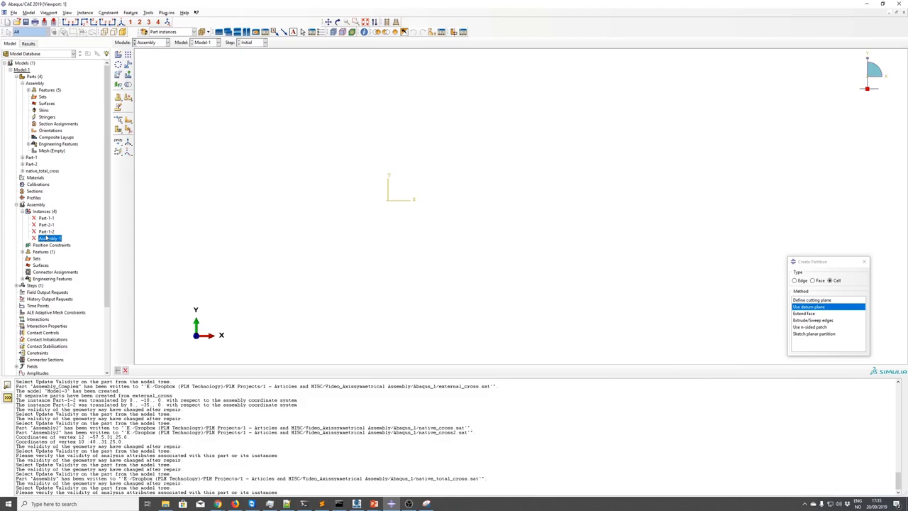
shift+click(42, 219)
right_click(44, 224)
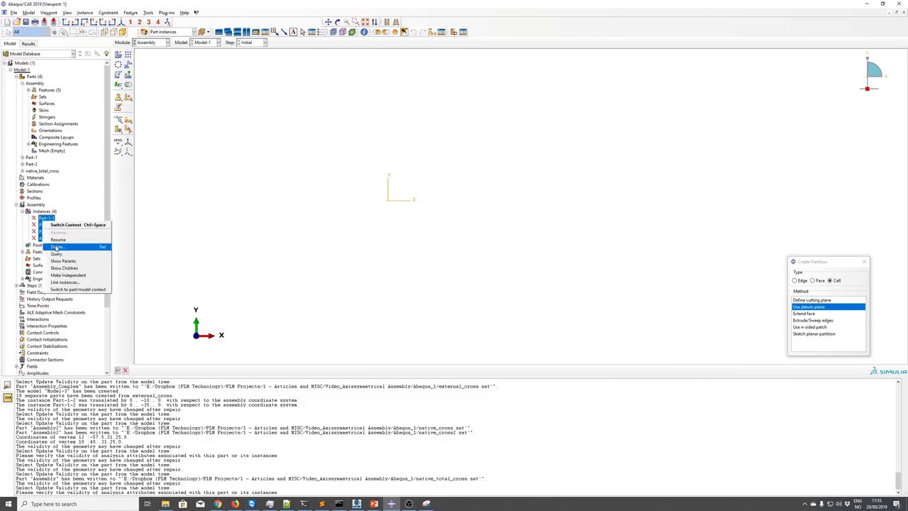
click(57, 248)
click(433, 259)
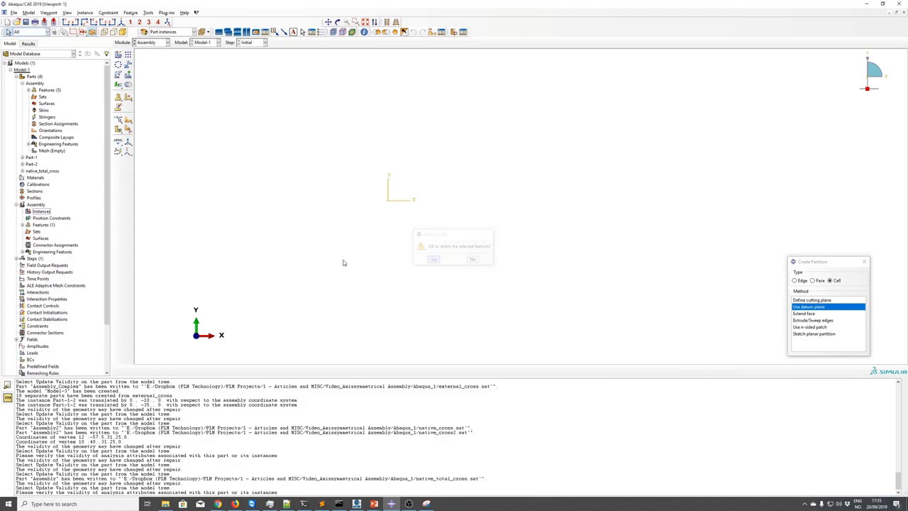
Step: Create a dependent instance of the part native_total_cross in the emptied assembly
double_click(41, 211)
click(638, 261)
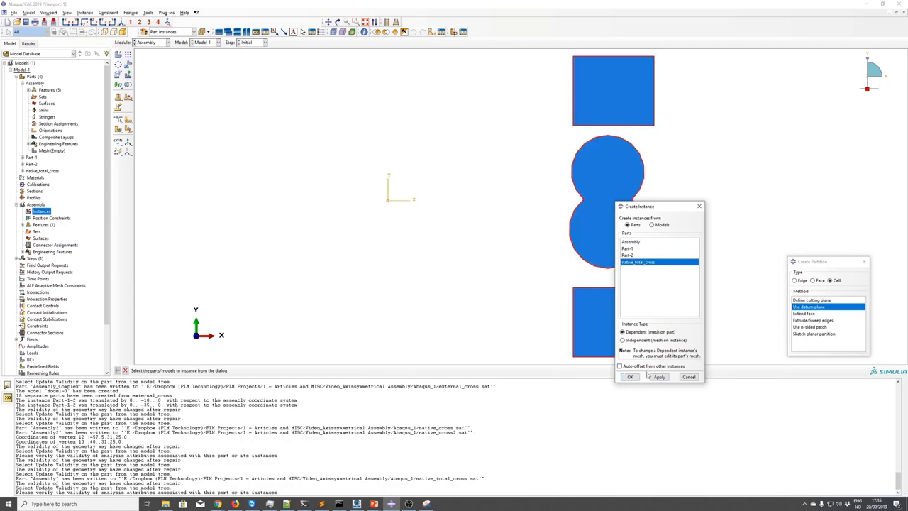
click(630, 376)
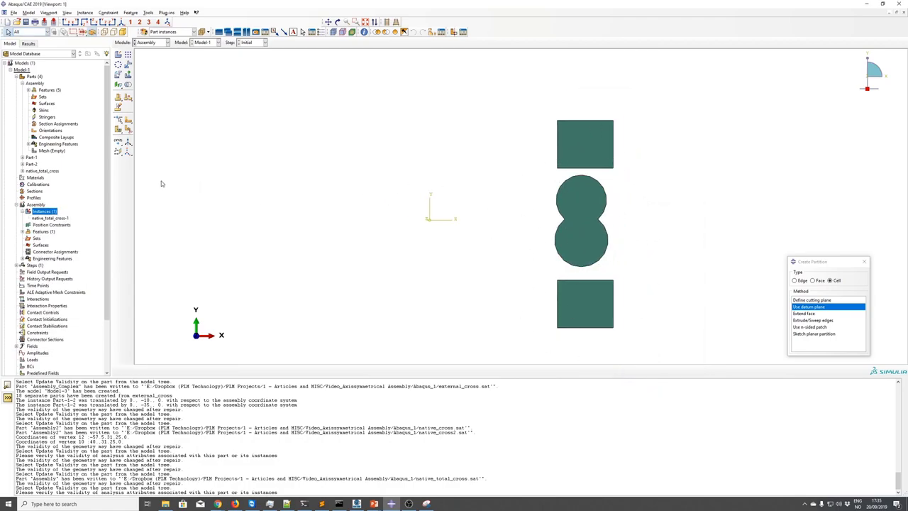
Step: Copy the part native_total_cross to native_total_cross-Copy, compressing features and separating disconnected regions into parts
click(22, 83)
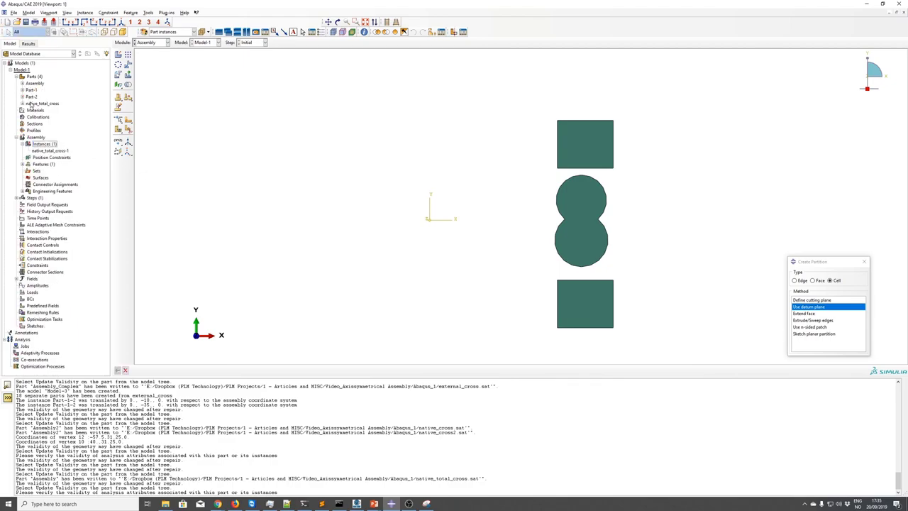
click(30, 104)
right_click(32, 105)
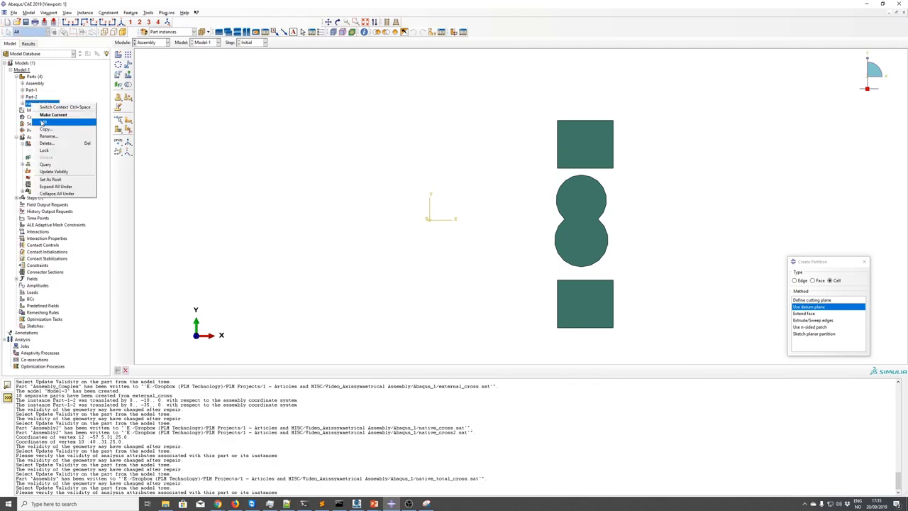
click(46, 129)
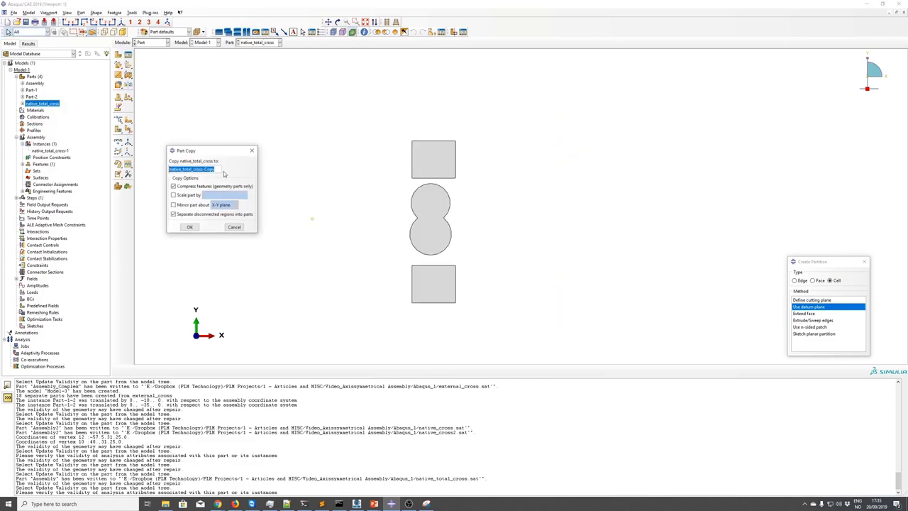
click(173, 214)
click(189, 227)
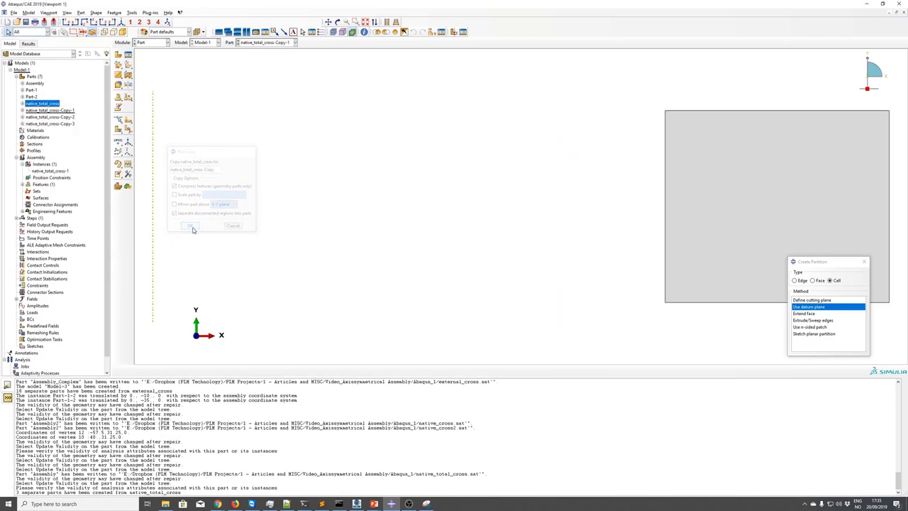
Step: Create dependent instances of the parts native_total_cross-Copy-1, native_total_cross-Copy-2 and native_total_cross-Copy-3 in the assembly
click(64, 124)
click(64, 117)
click(63, 110)
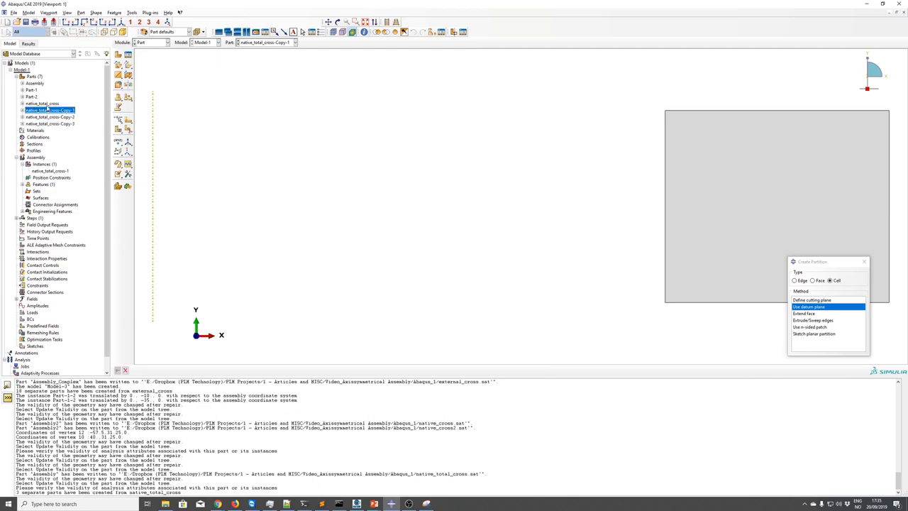
click(54, 103)
double_click(42, 164)
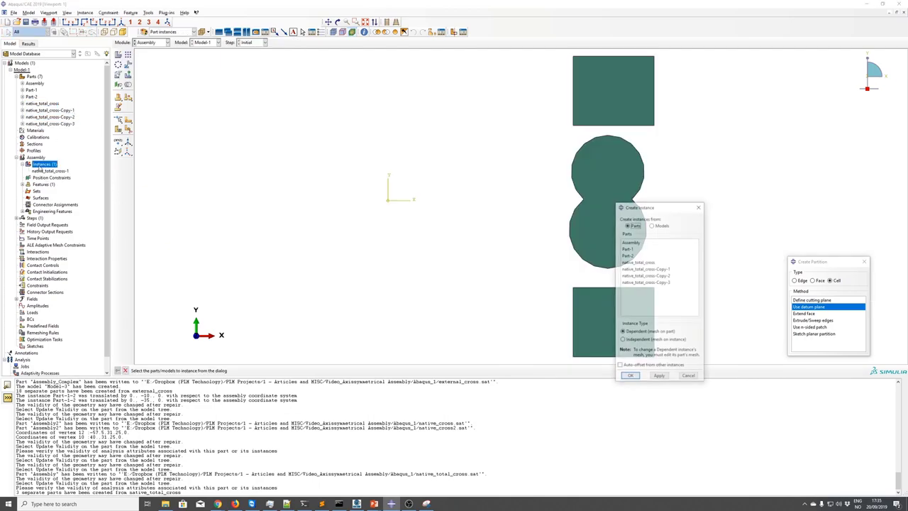
click(643, 282)
shift+click(647, 268)
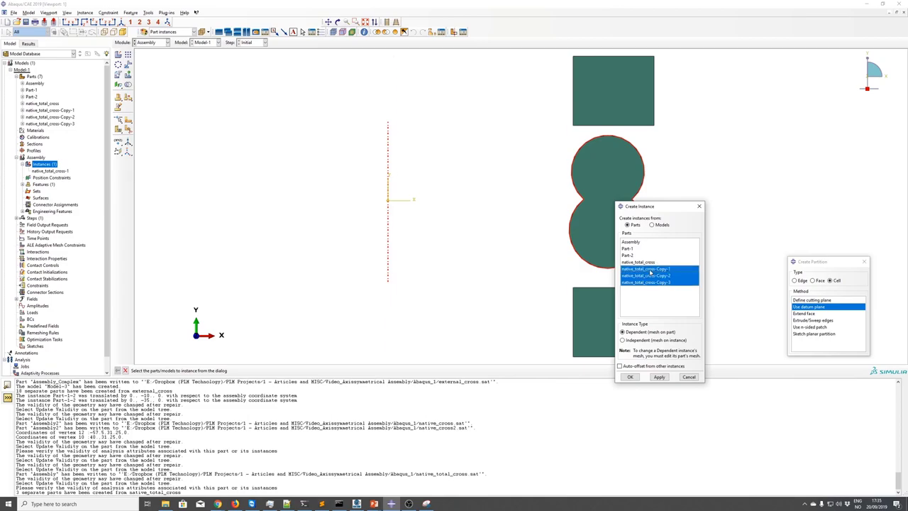
click(630, 376)
Step: Delete the unseparated instance native_total_cross-1 from the assembly
click(49, 171)
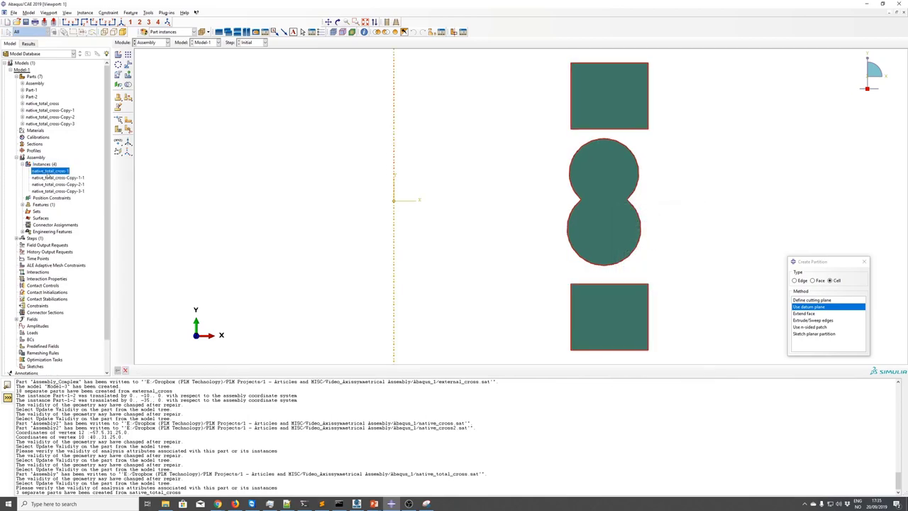
right_click(51, 172)
click(71, 205)
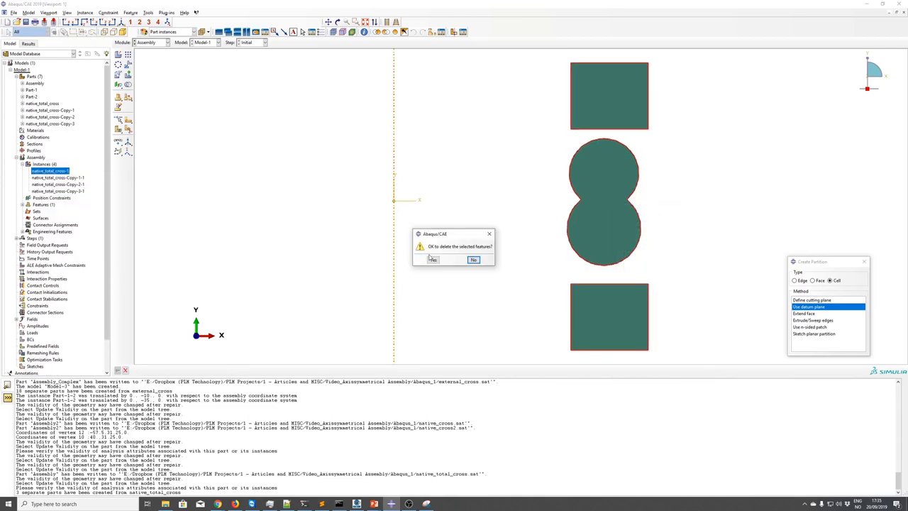
click(433, 259)
Step: Highlight each of the three separated instances to identify which cross-section region it represents
ctrl+alt+middle_drag(624, 161, 417, 141)
scroll(417, 140, up, 3)
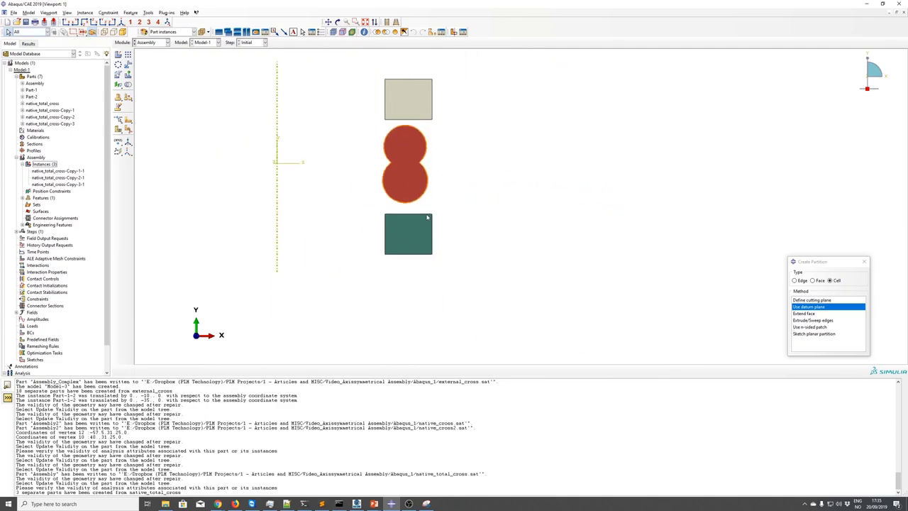
click(57, 178)
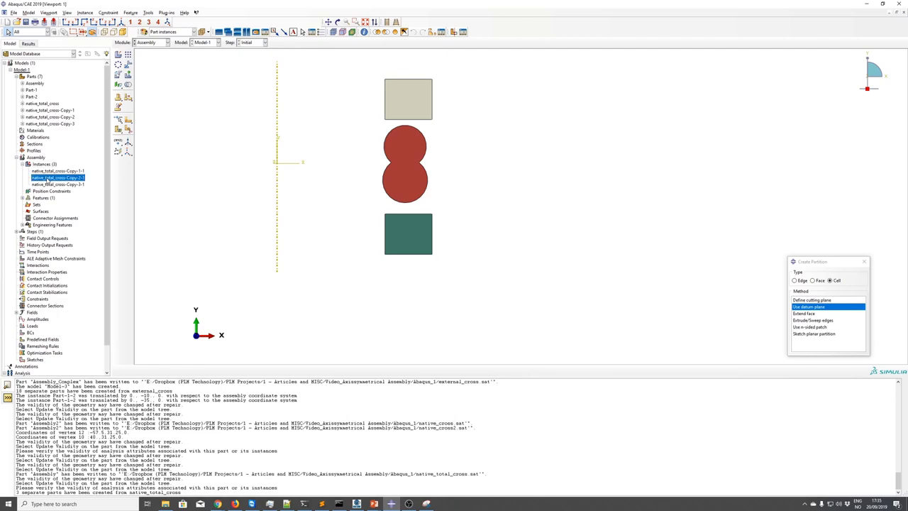
click(55, 183)
click(62, 171)
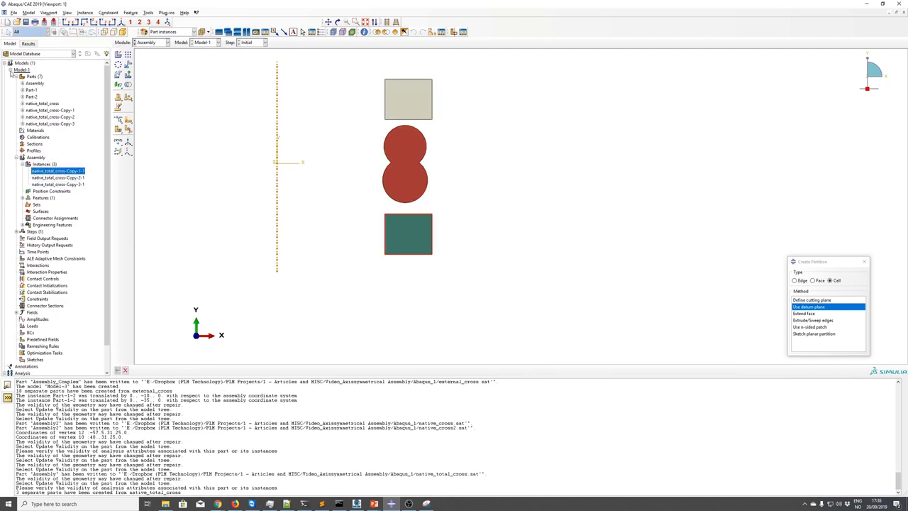
Step: Create a new Standard & Explicit model named Model-2
click(10, 71)
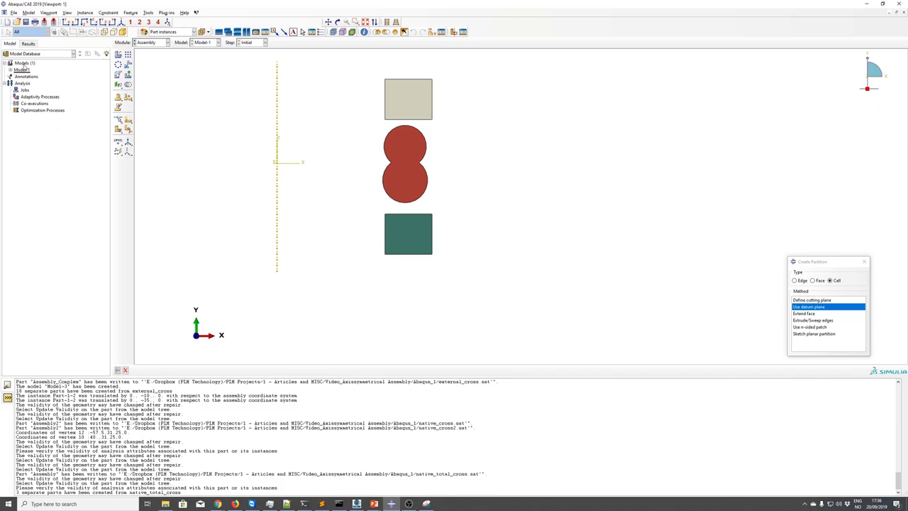
double_click(24, 64)
click(249, 323)
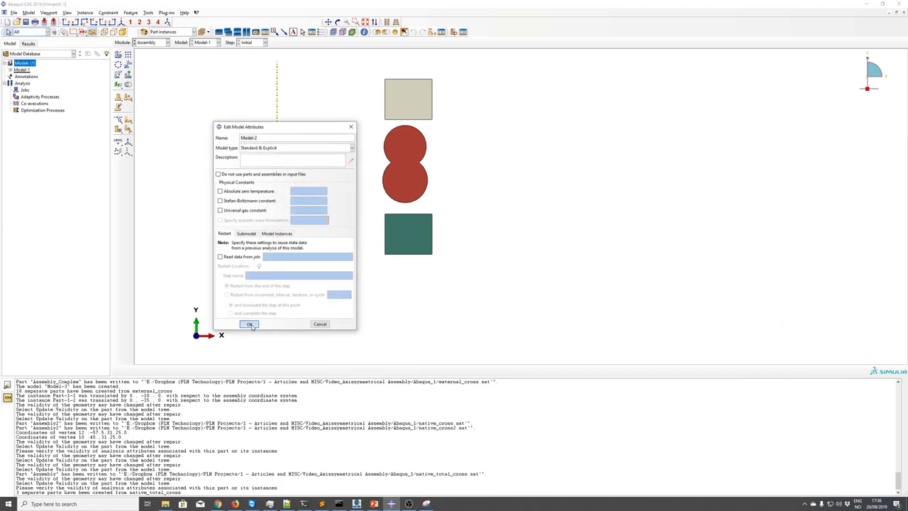
Step: Start a part import into Model-2 and list the IGES files in the folder coupling-84.snapshot.2
click(11, 76)
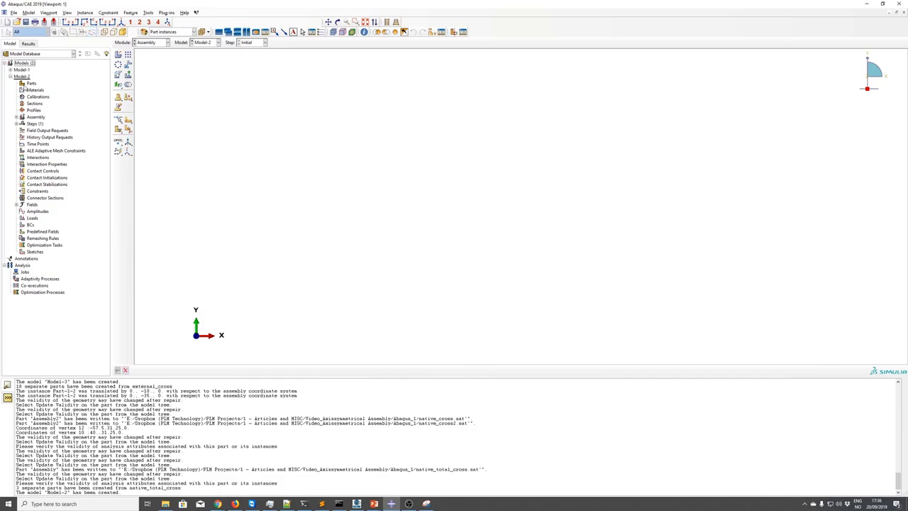
right_click(31, 84)
click(45, 104)
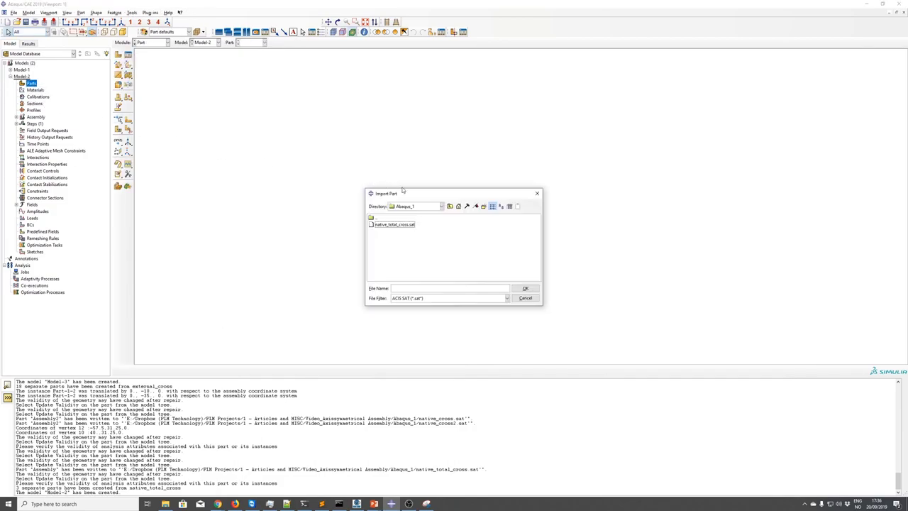
click(448, 205)
click(395, 241)
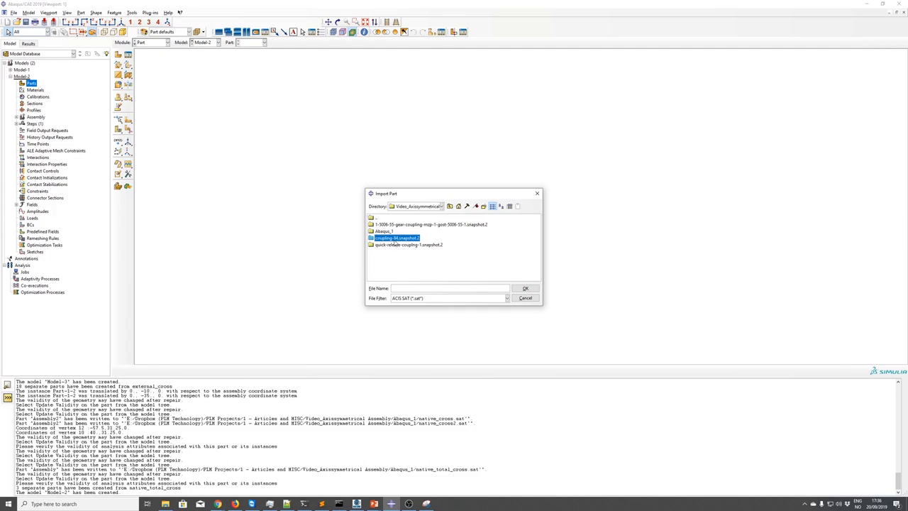
double_click(395, 240)
click(430, 300)
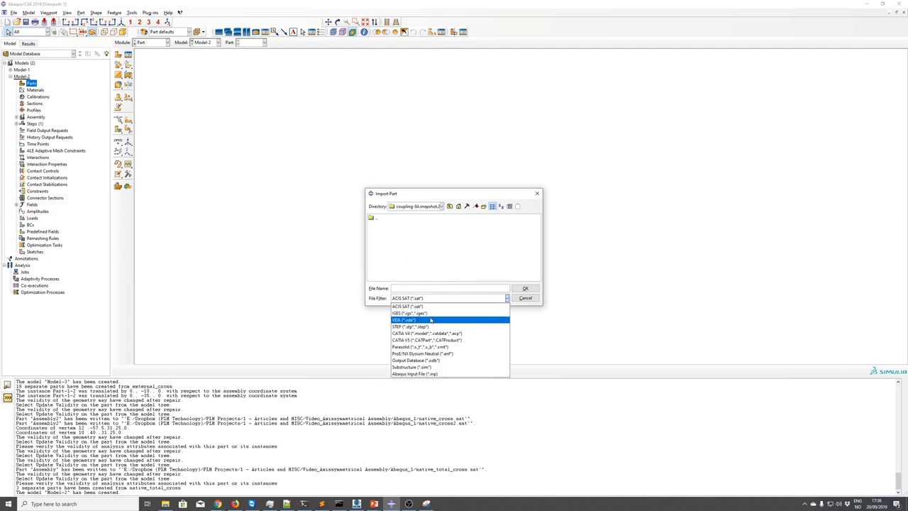
click(432, 317)
Step: Import Coupling 1811P02.igs as part Coupling 1811P02 and auto-repair its invalid geometry
click(395, 225)
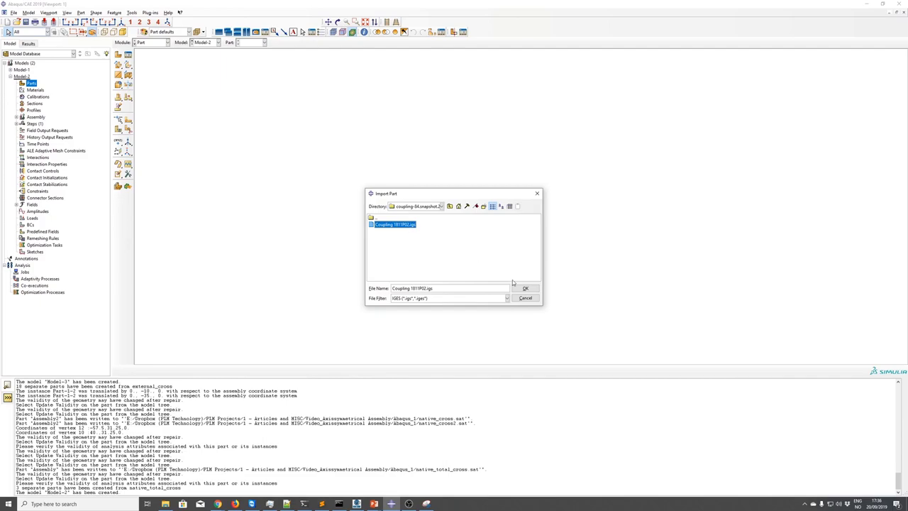
click(525, 288)
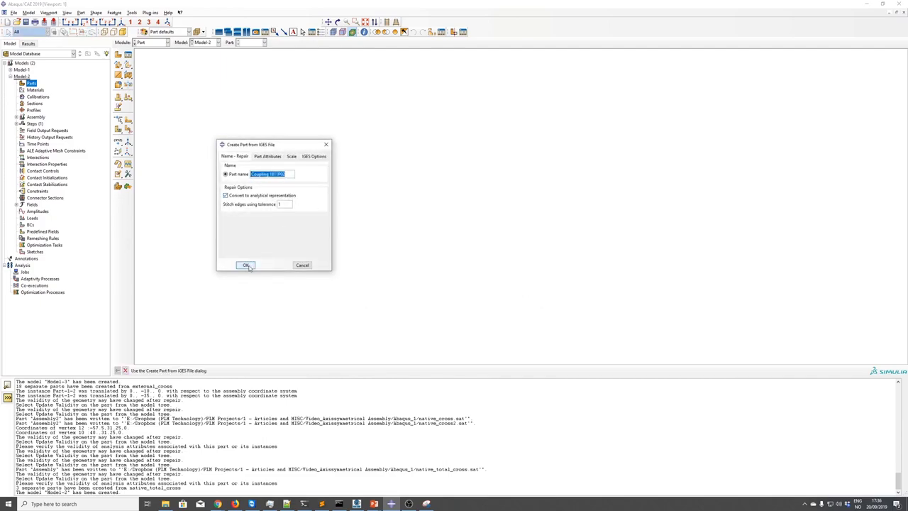
click(244, 264)
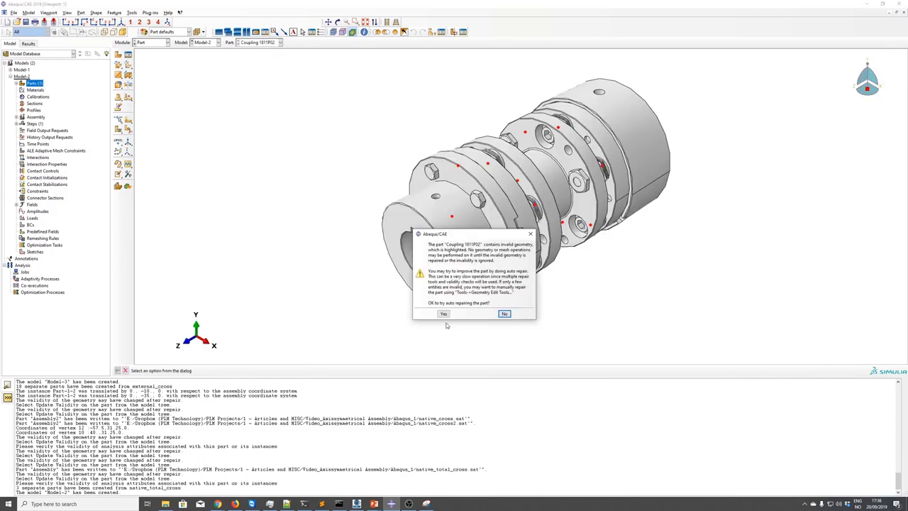
click(442, 313)
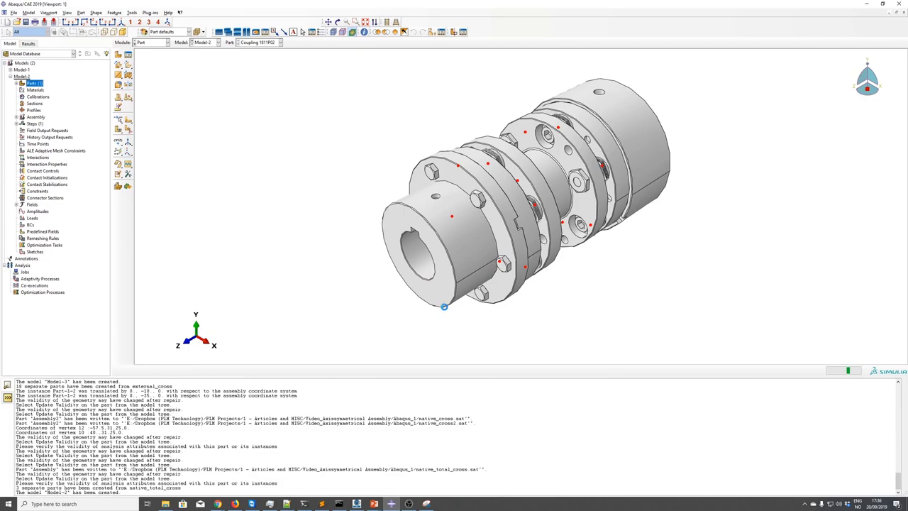
Step: Create a dependent instance of the part Coupling 1811P02 in the Model-2 assembly
ctrl+alt+middle_drag(414, 239, 339, 210)
click(16, 116)
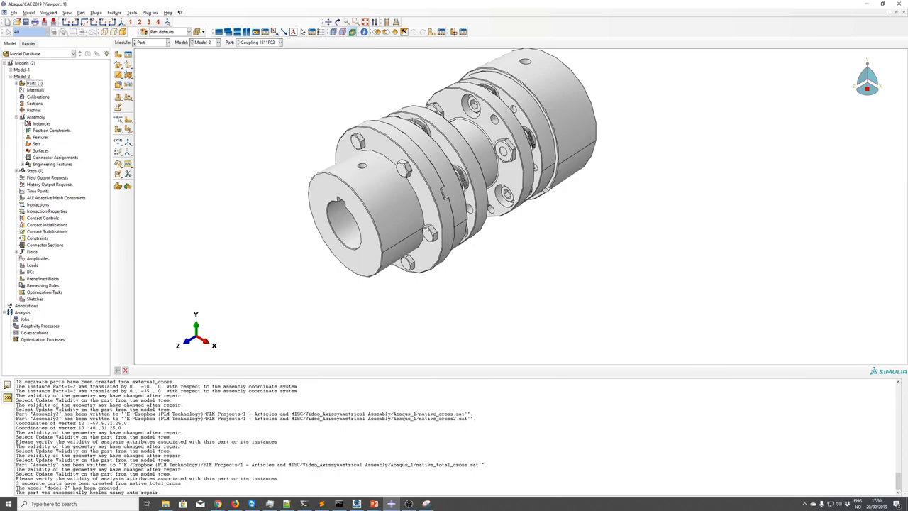
double_click(41, 123)
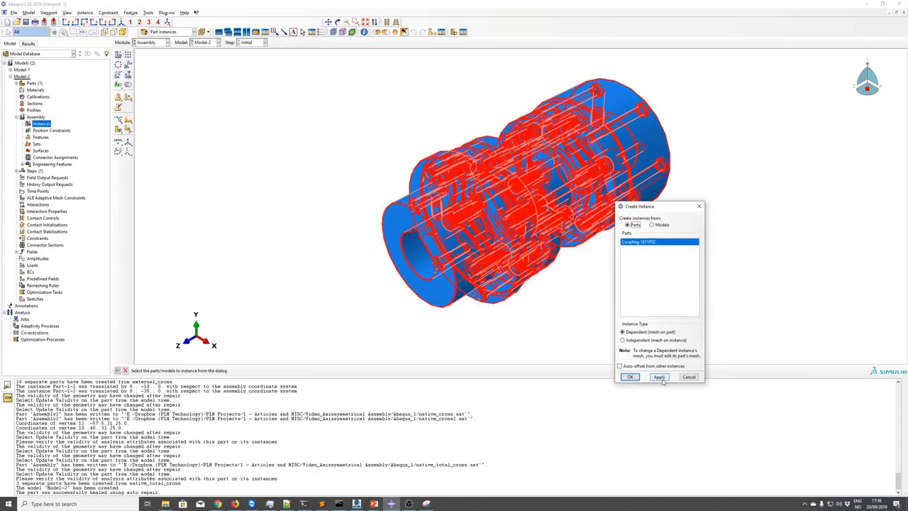
click(630, 377)
Step: Translate the coupling instance from the center point of its bolted end face to the global origin 0,0,0
ctrl+alt+drag(569, 288, 451, 278)
scroll(439, 245, down, 5)
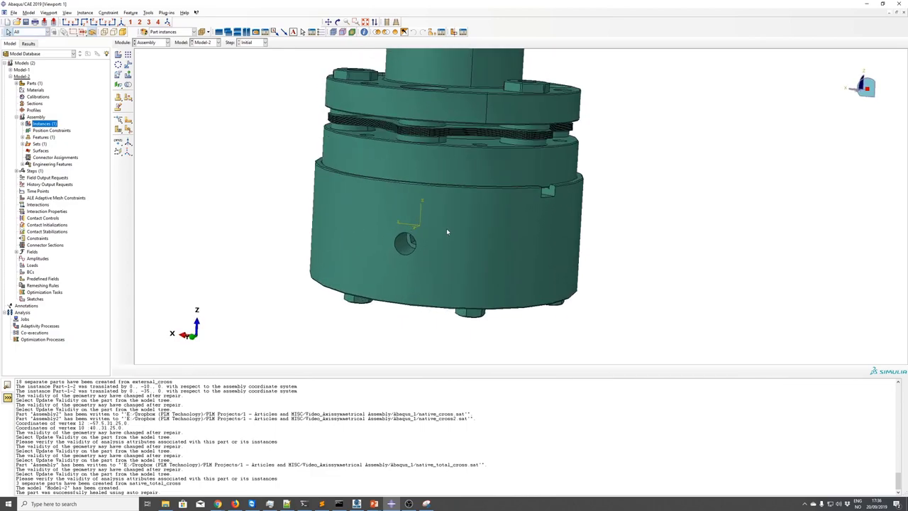
ctrl+alt+middle_drag(493, 215, 486, 225)
ctrl+alt+drag(487, 225, 442, 234)
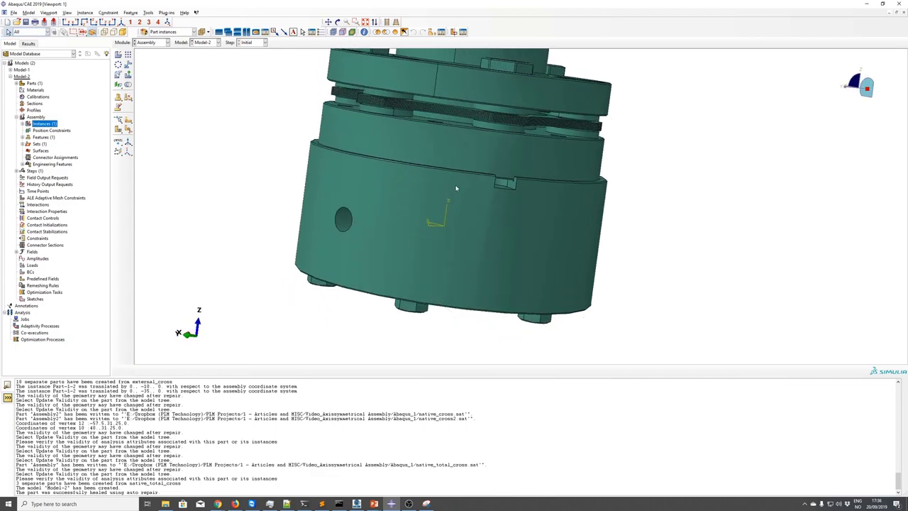
ctrl+alt+drag(495, 193, 509, 135)
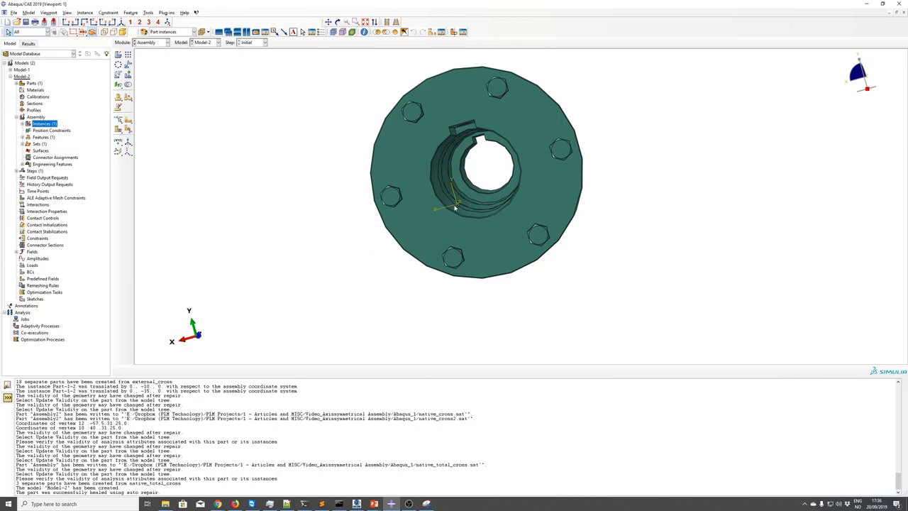
ctrl+alt+drag(457, 151, 418, 147)
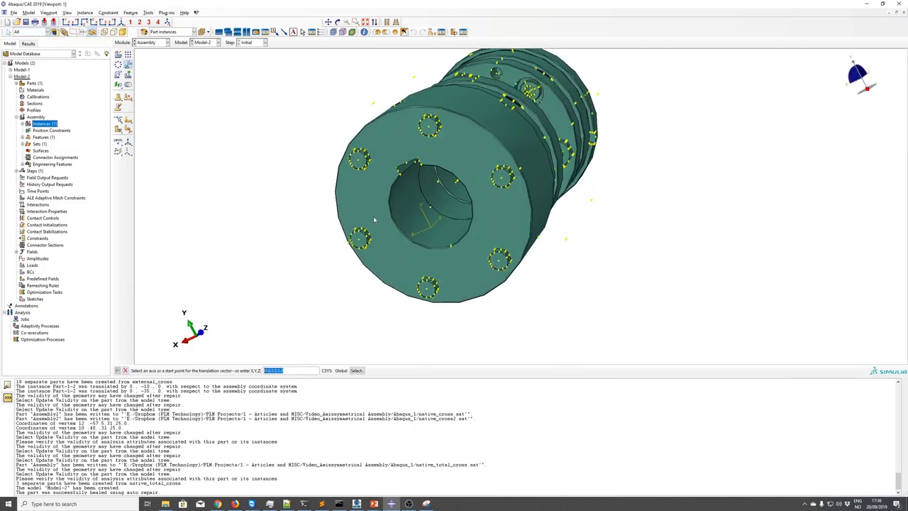
scroll(478, 221, down, 3)
ctrl+alt+drag(478, 221, 301, 277)
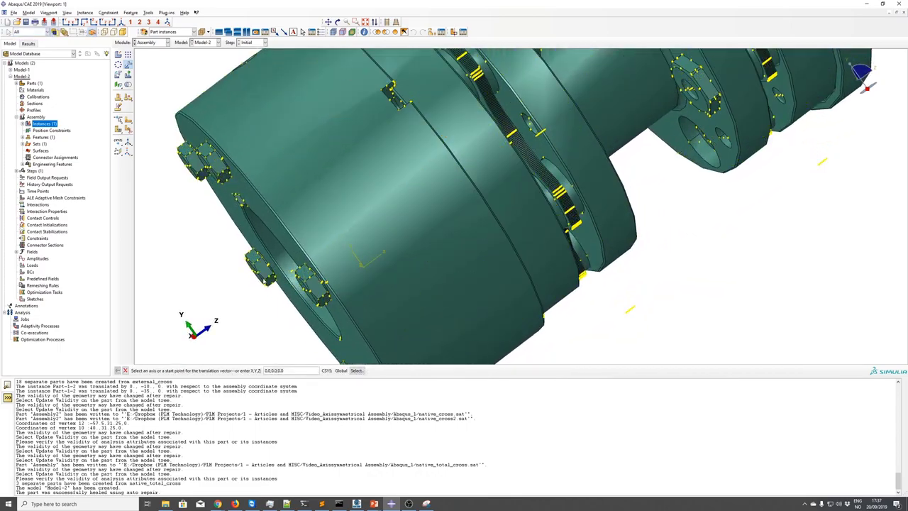
scroll(300, 277, down, 2)
click(302, 271)
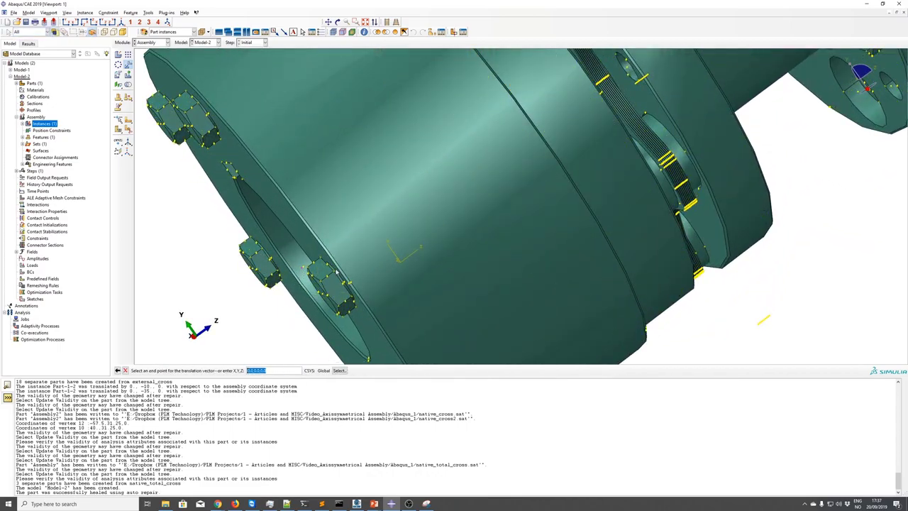
ctrl+alt+middle_drag(302, 270, 344, 239)
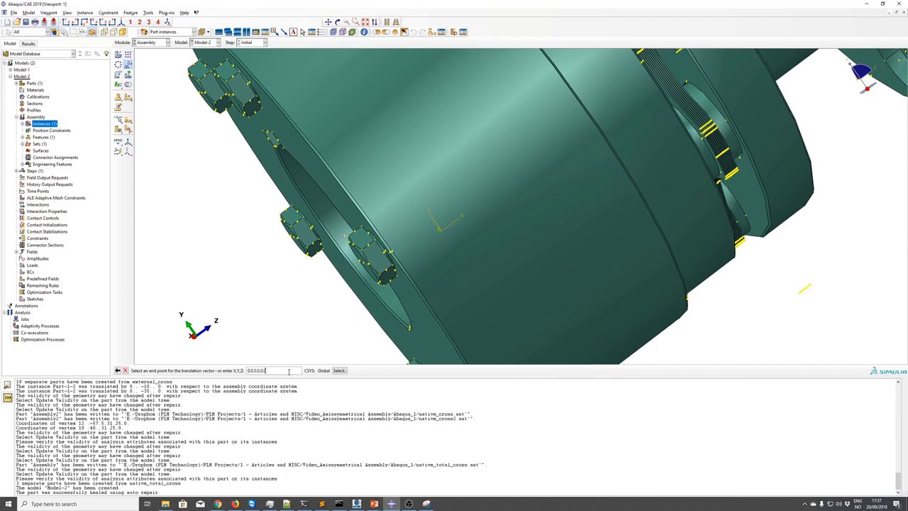
click(327, 261)
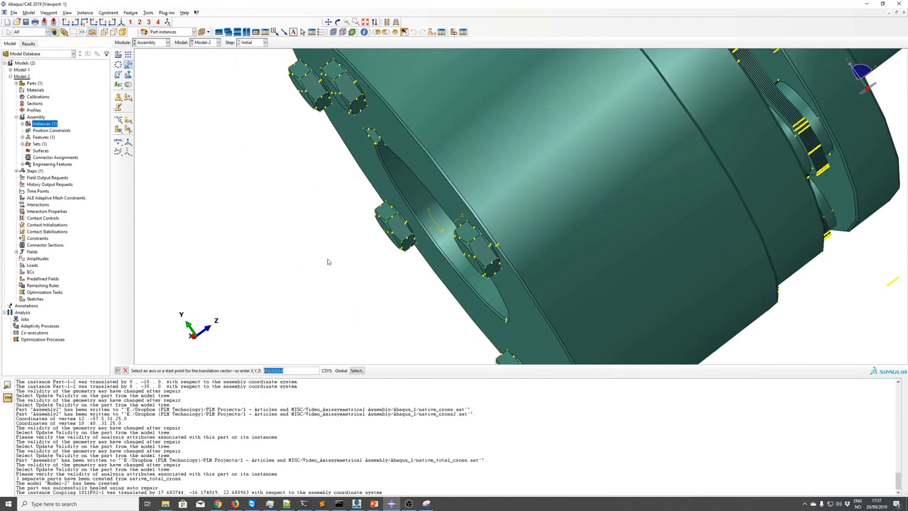
click(126, 370)
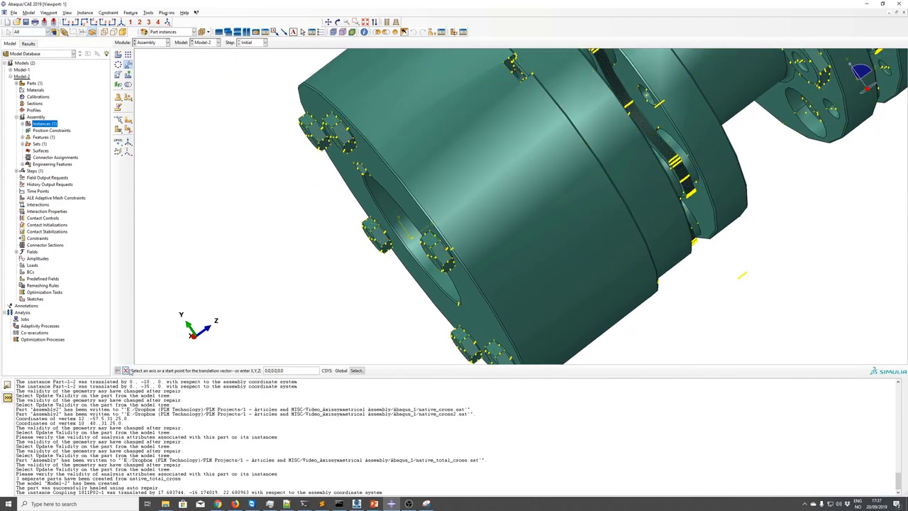
Step: Export the translated assembly as the ACIS file centered_coupling.sat in the Abaqus_1 folder, using version R26
ctrl+alt+drag(365, 272, 426, 236)
mouse_move(425, 236)
ctrl+alt+right_down()
mouse_move(416, 331)
mouse_move(409, 241)
ctrl+alt+right_up()
ctrl+alt+drag(365, 220, 410, 177)
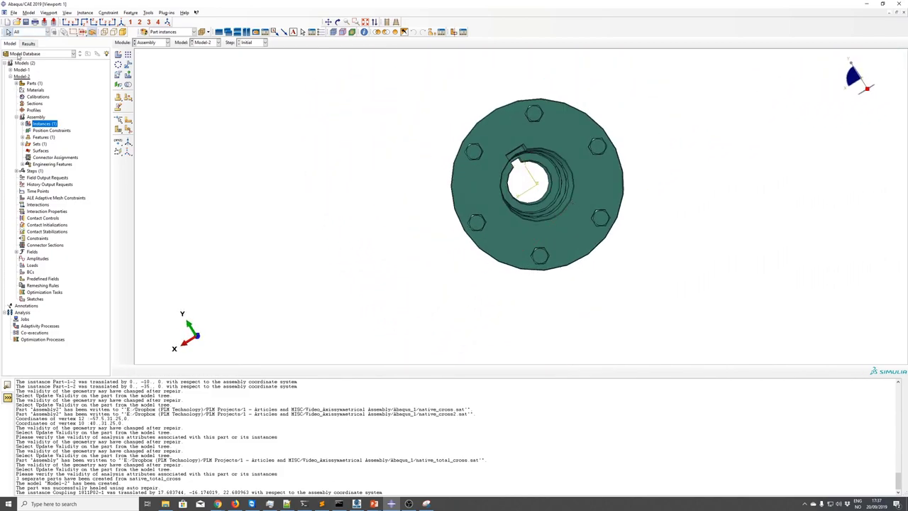
click(14, 12)
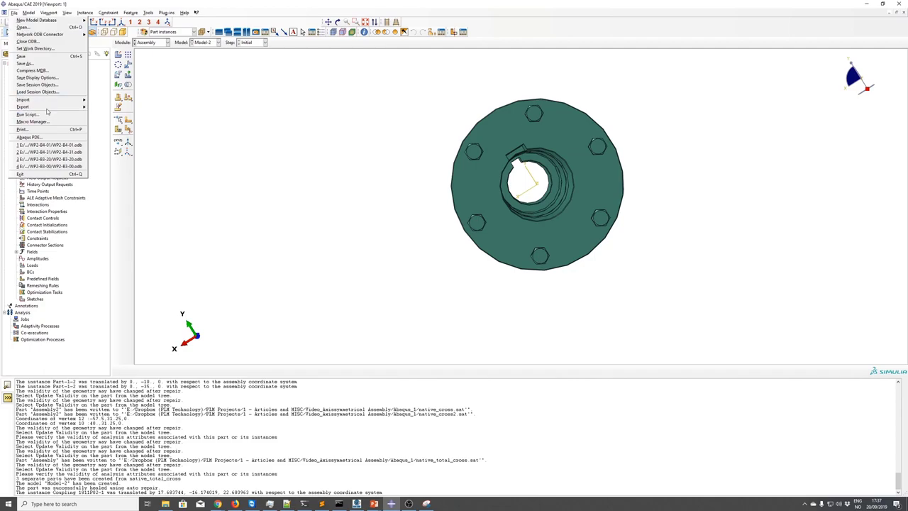
mouse_move(28, 108)
click(103, 122)
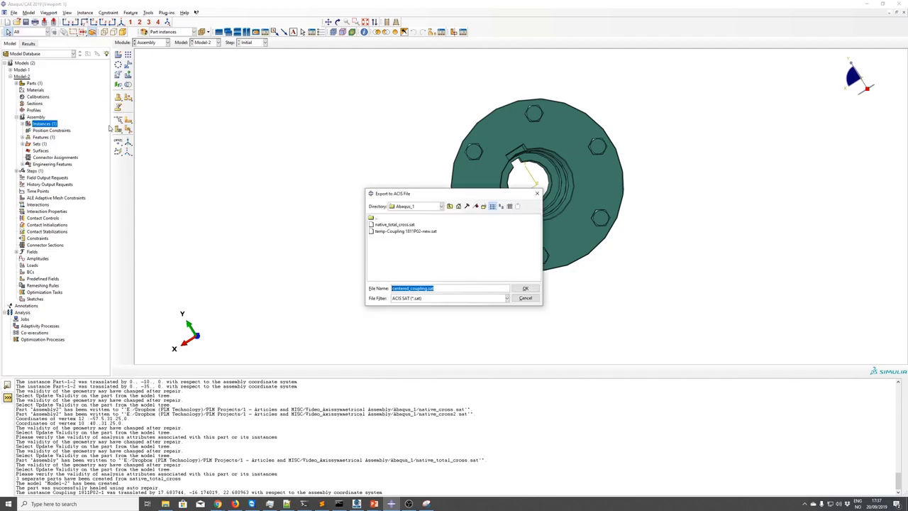
click(401, 288)
drag(440, 289, 392, 289)
click(524, 288)
click(309, 232)
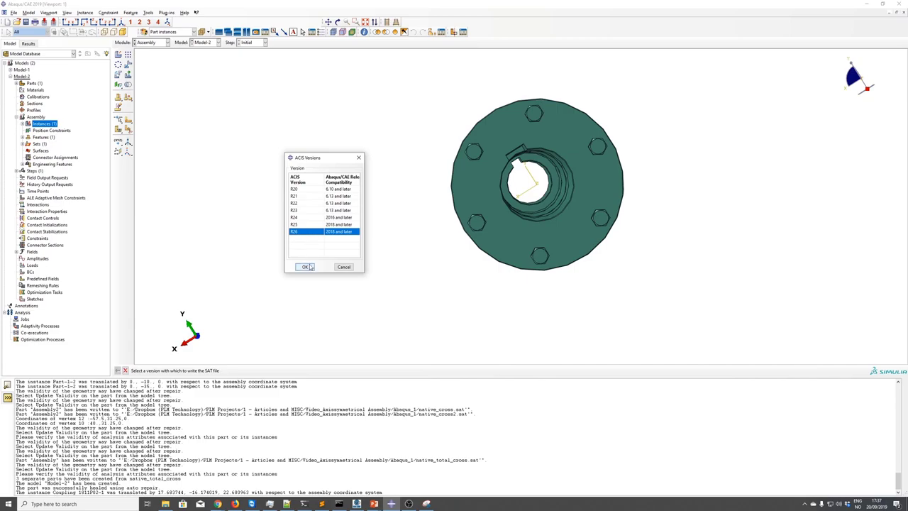
click(305, 267)
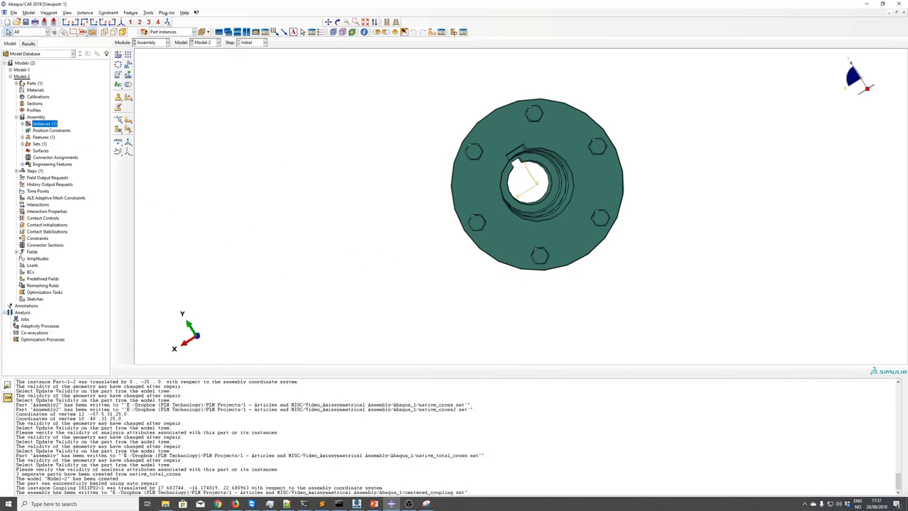
Step: Delete the part Coupling 1811P02 from Model-2
click(17, 83)
click(34, 91)
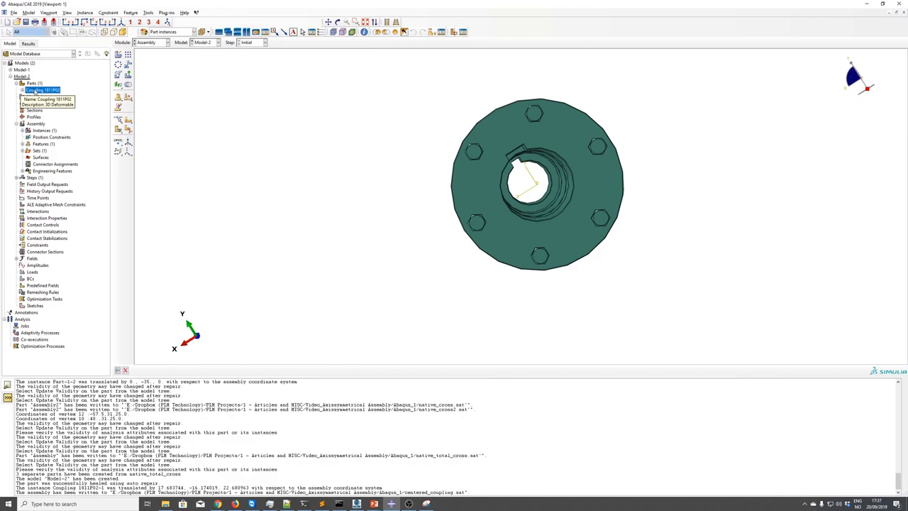
key(Delete)
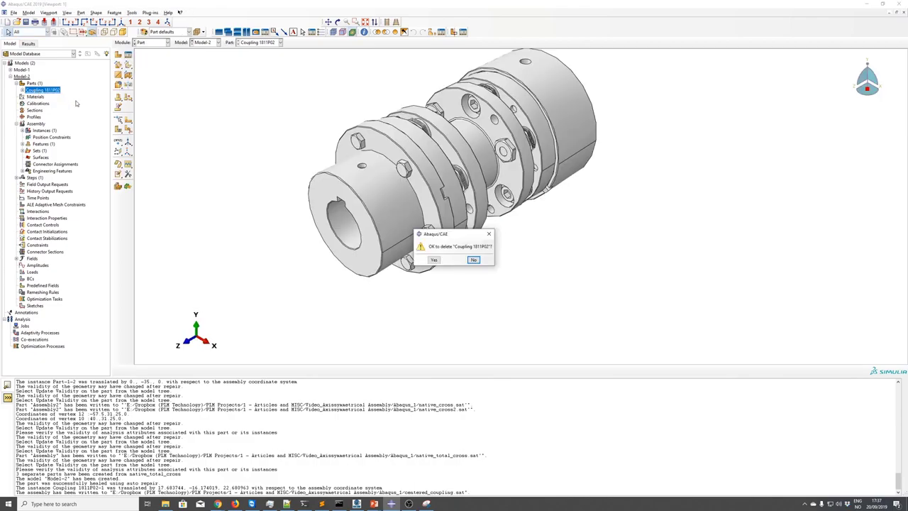
click(434, 261)
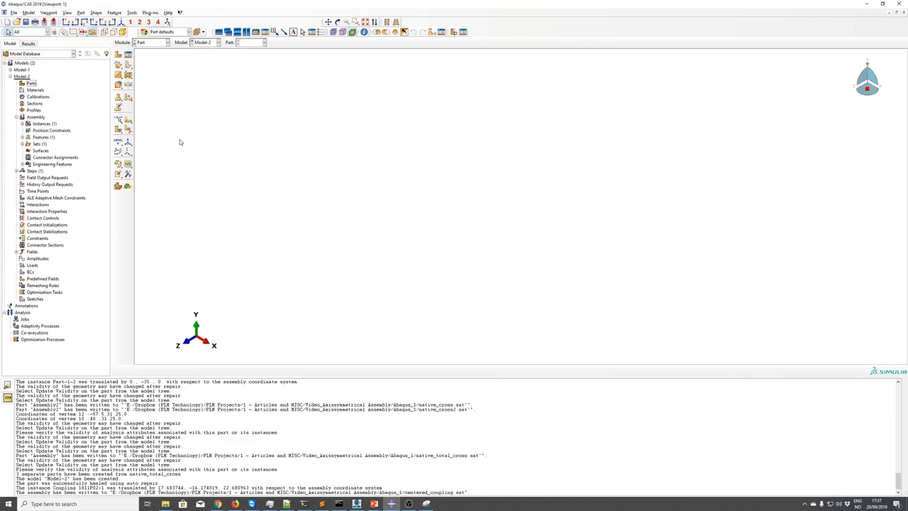
Step: Import centered_coupling.sat from the Abaqus_1 folder into Model-2, creating individual parts named centered_coupling
right_click(32, 83)
click(43, 103)
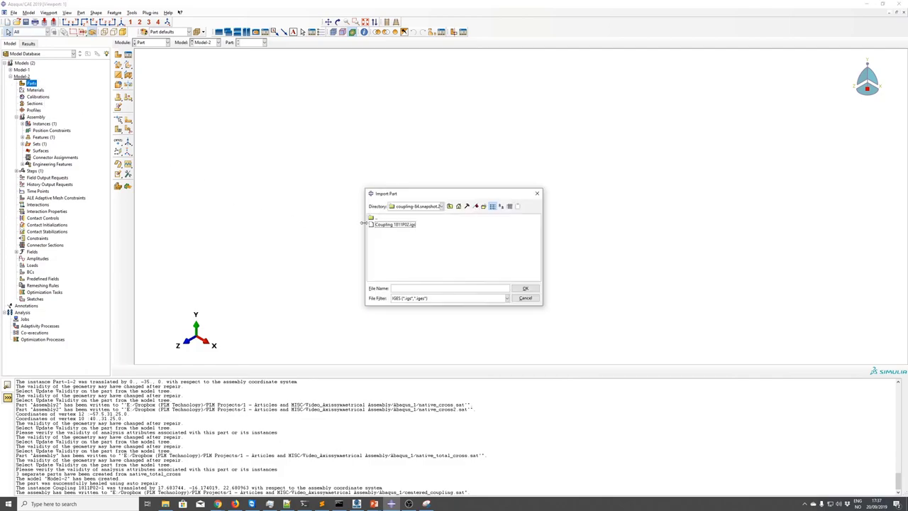
click(450, 205)
double_click(380, 231)
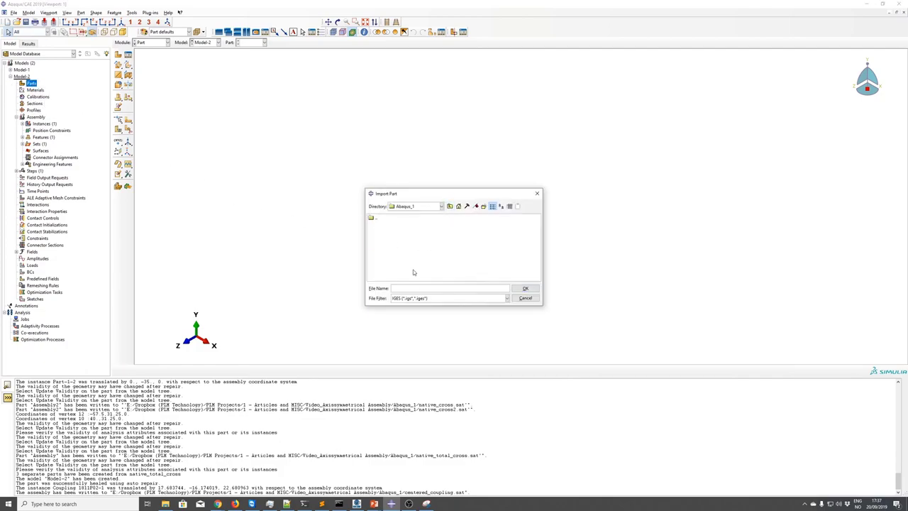
click(425, 299)
click(423, 306)
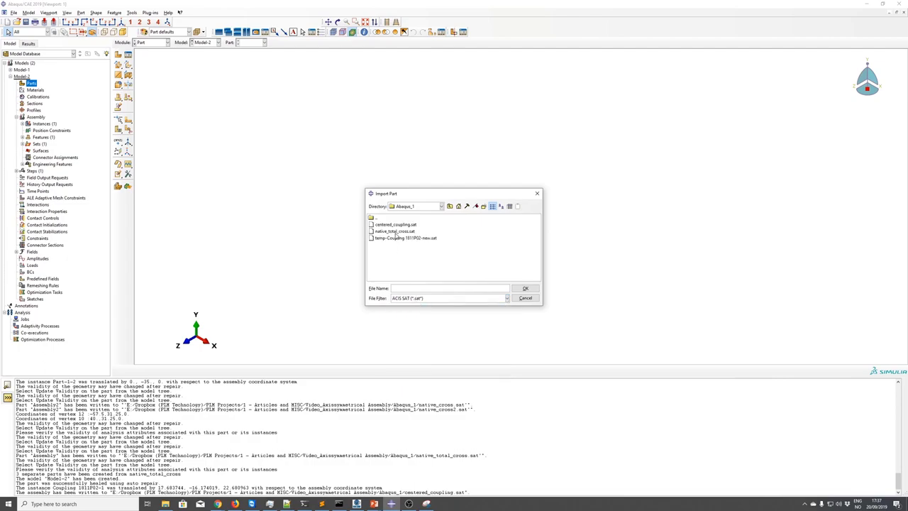
click(395, 224)
click(525, 288)
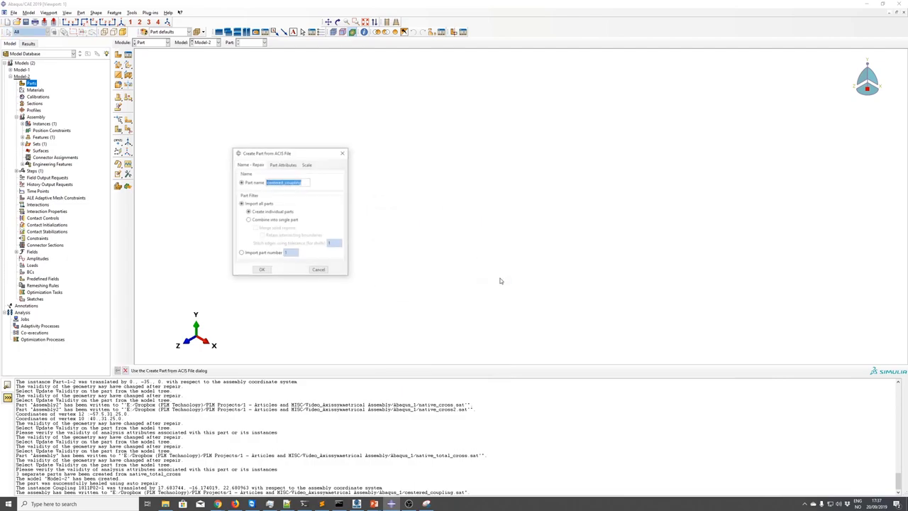
click(264, 271)
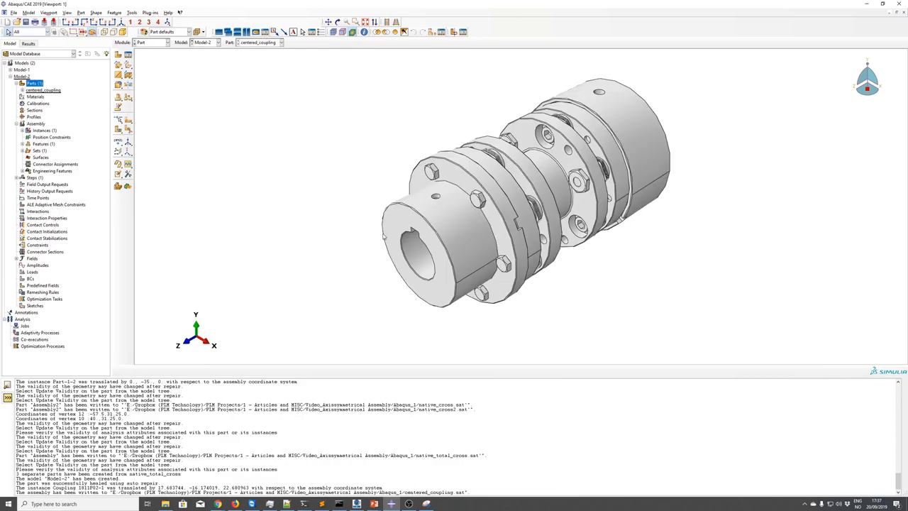
Step: Create a datum plane at zero offset from the YZ principal plane on the part centered_coupling
ctrl+alt+drag(448, 207, 580, 187)
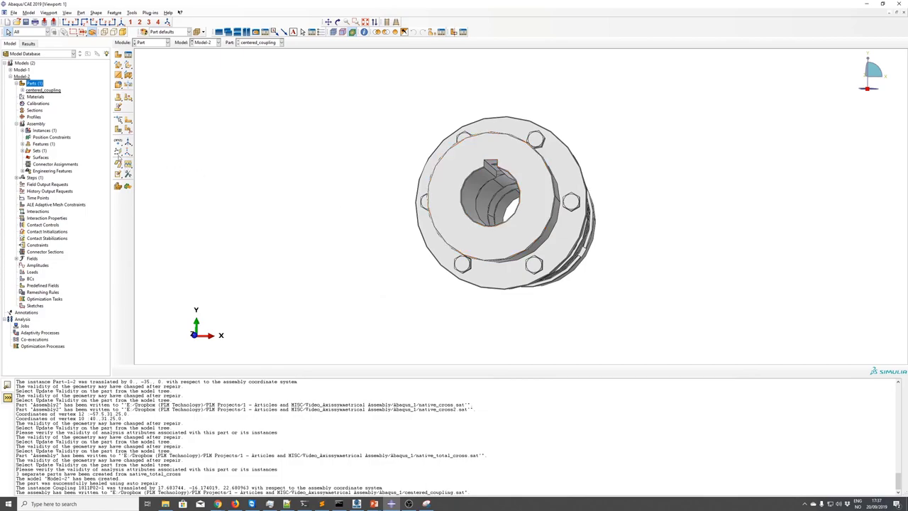
click(117, 150)
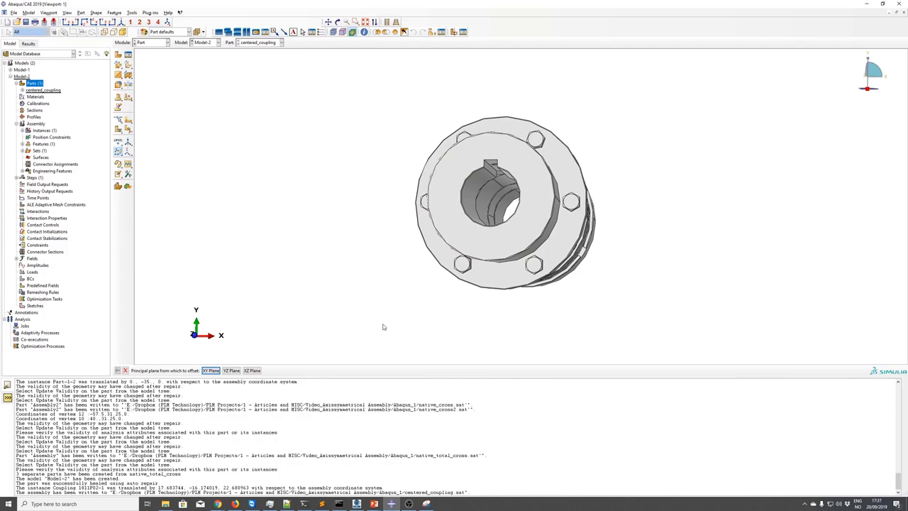
click(239, 371)
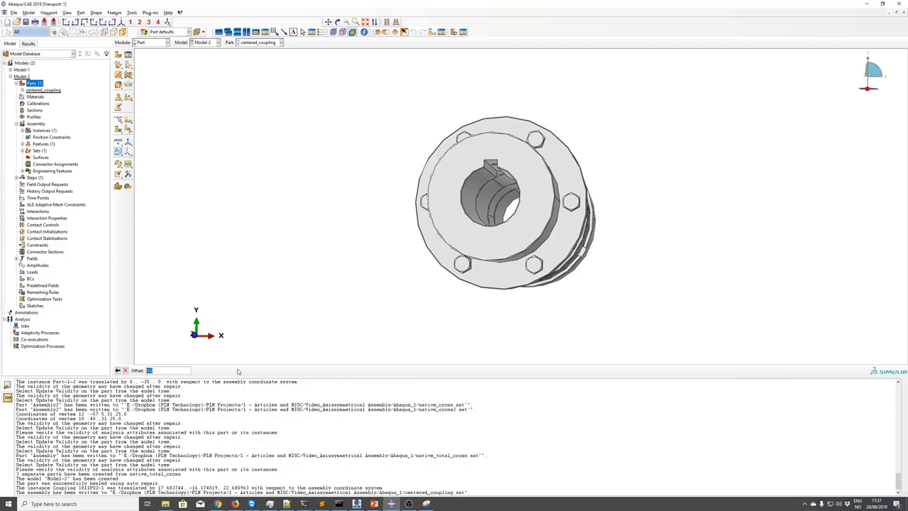
middle_click(360, 288)
ctrl+alt+drag(624, 265, 555, 244)
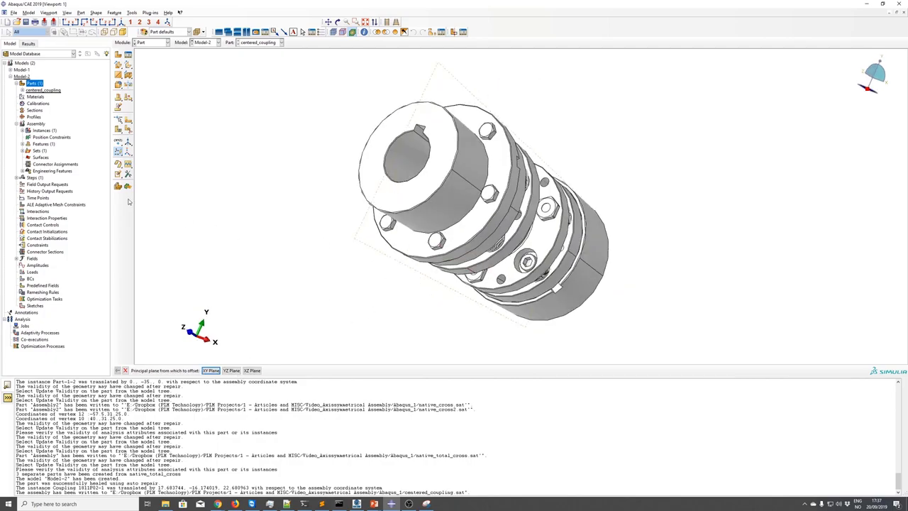
Step: Try to partition the cell of the coupling's large end hub with the YZ datum plane
click(127, 130)
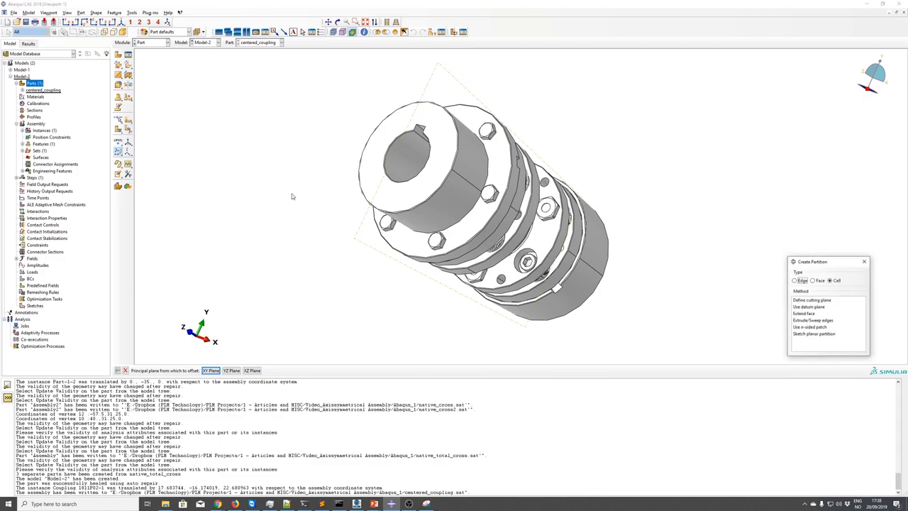
click(829, 307)
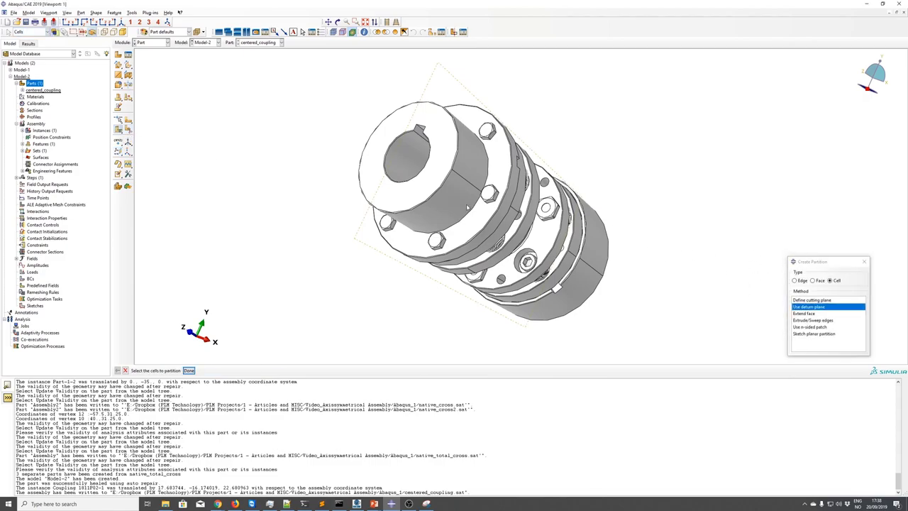
click(425, 177)
drag(318, 115, 360, 176)
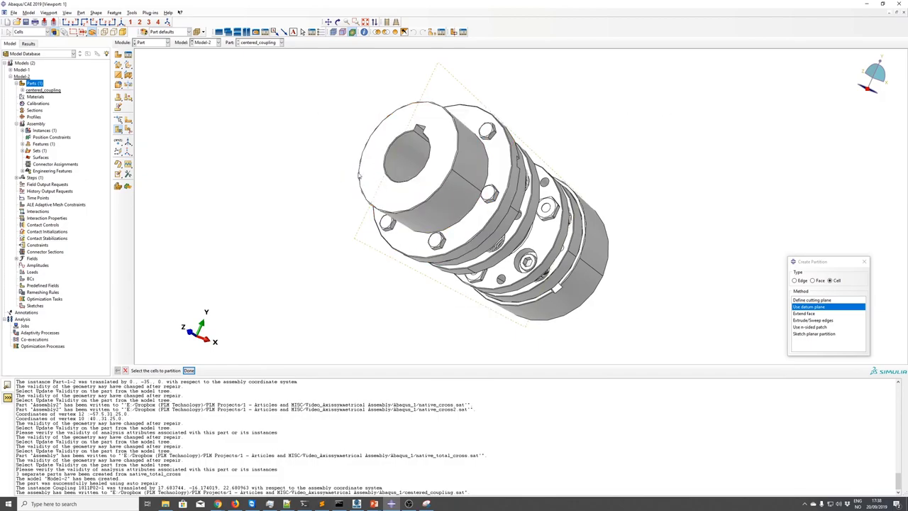
click(414, 189)
ctrl+alt+drag(414, 189, 555, 239)
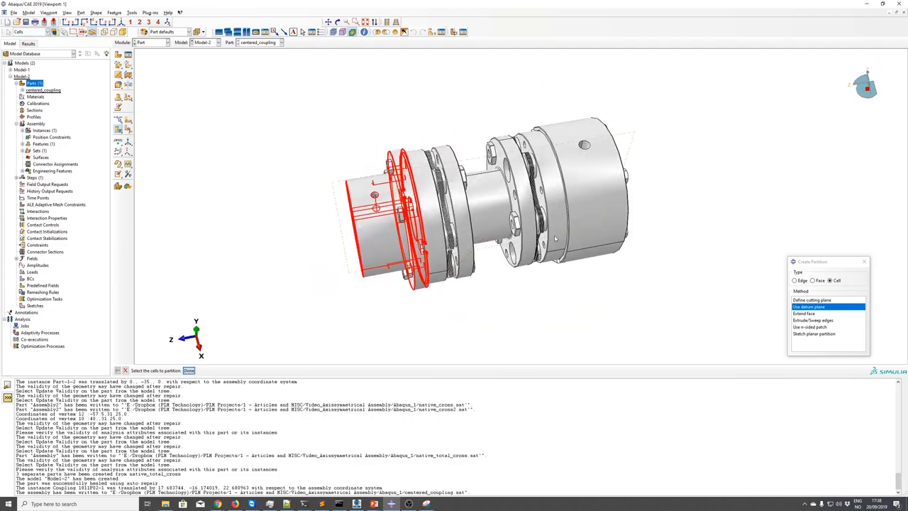
click(587, 224)
middle_click(628, 141)
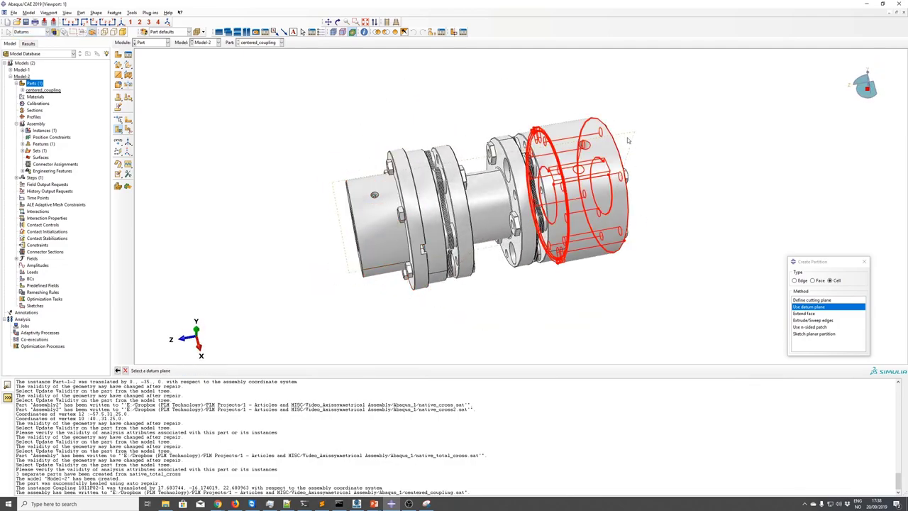
click(629, 136)
middle_click(655, 162)
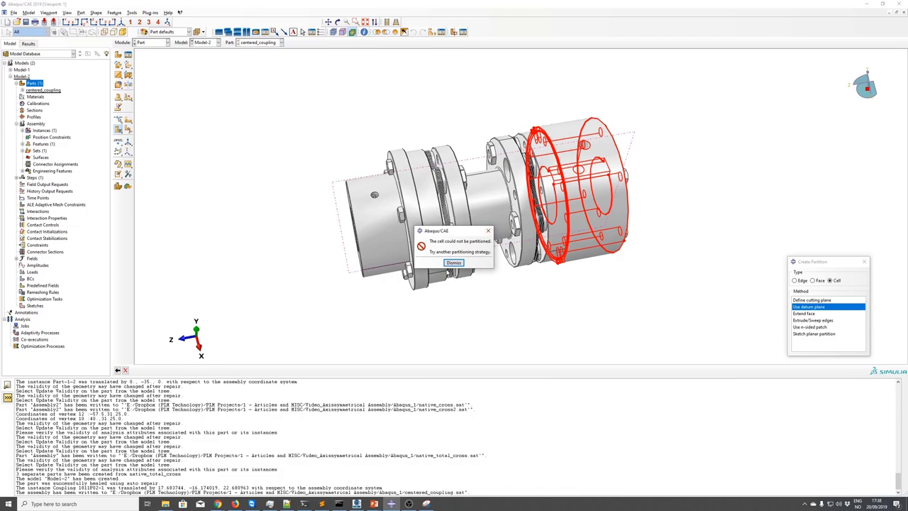
click(454, 263)
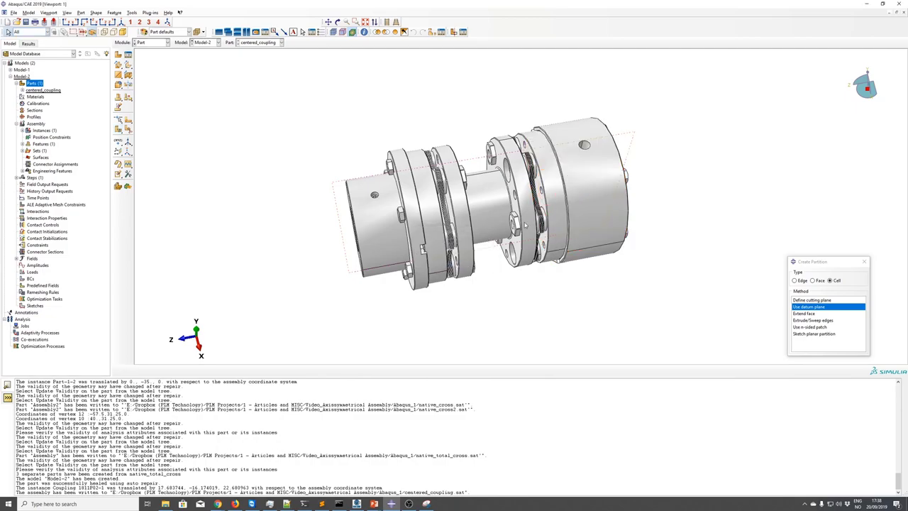
Step: Copy centered_coupling to centered_coupling-Copy with compressed features and disconnected regions separated into parts, and delete the original part
ctrl+alt+drag(524, 223, 456, 187)
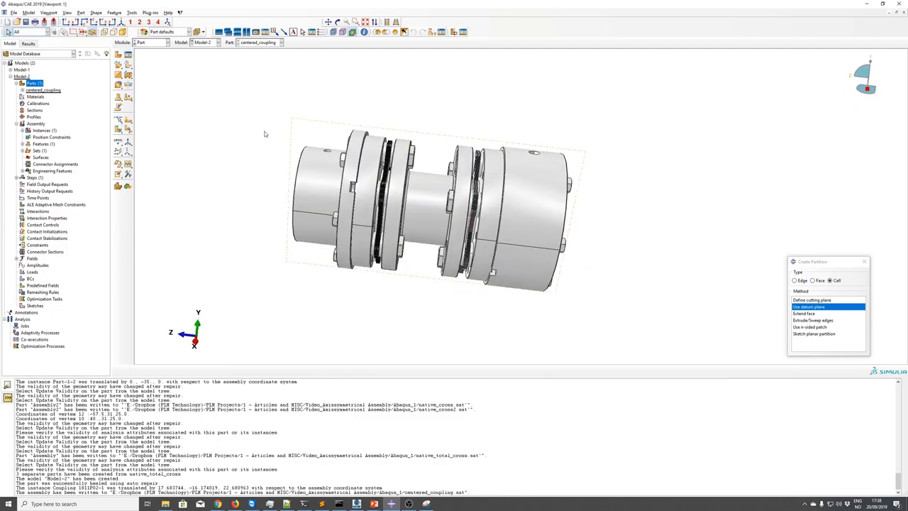
click(22, 90)
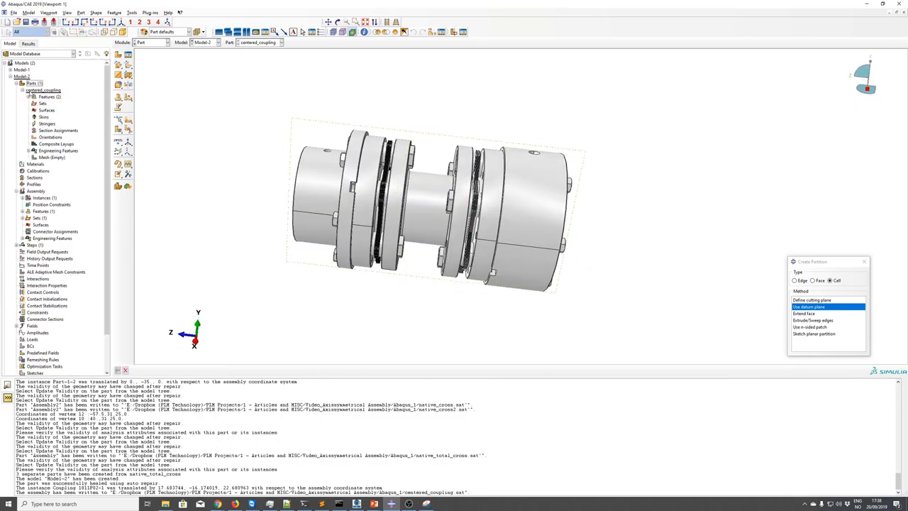
click(22, 90)
right_click(25, 91)
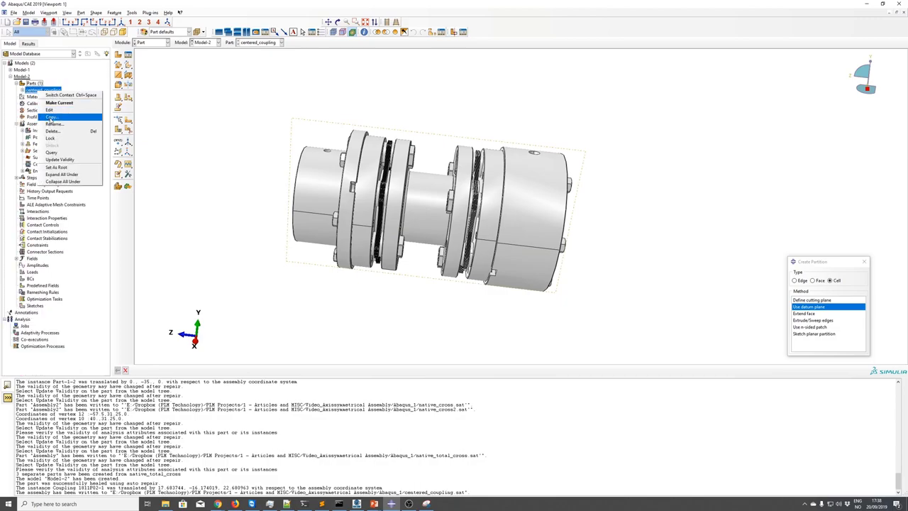
click(44, 118)
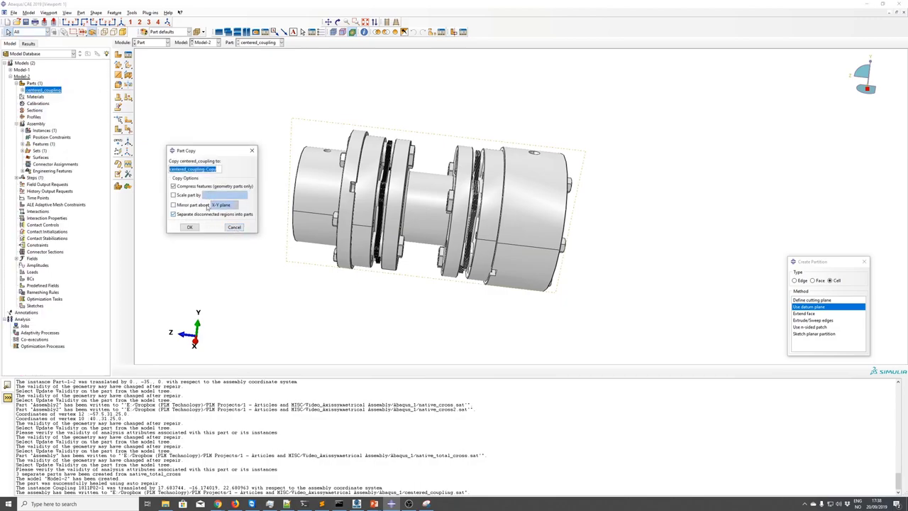
click(195, 228)
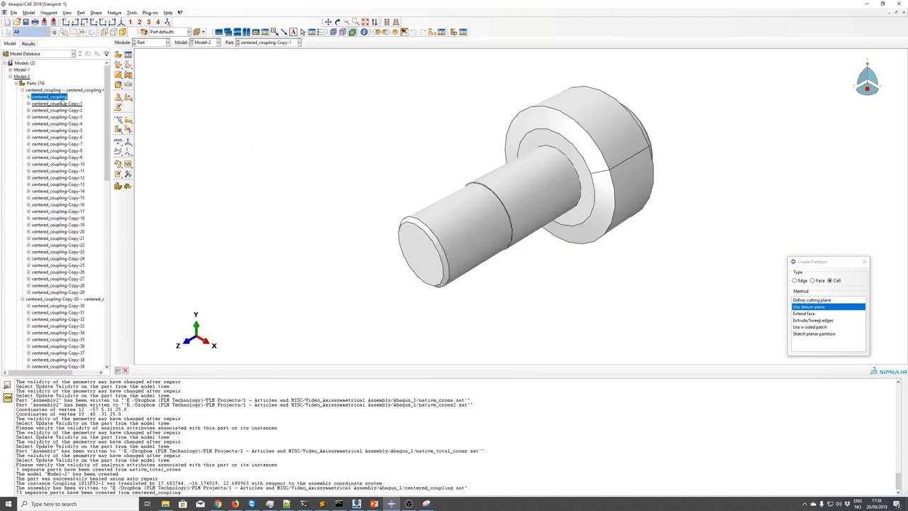
key(Delete)
click(434, 260)
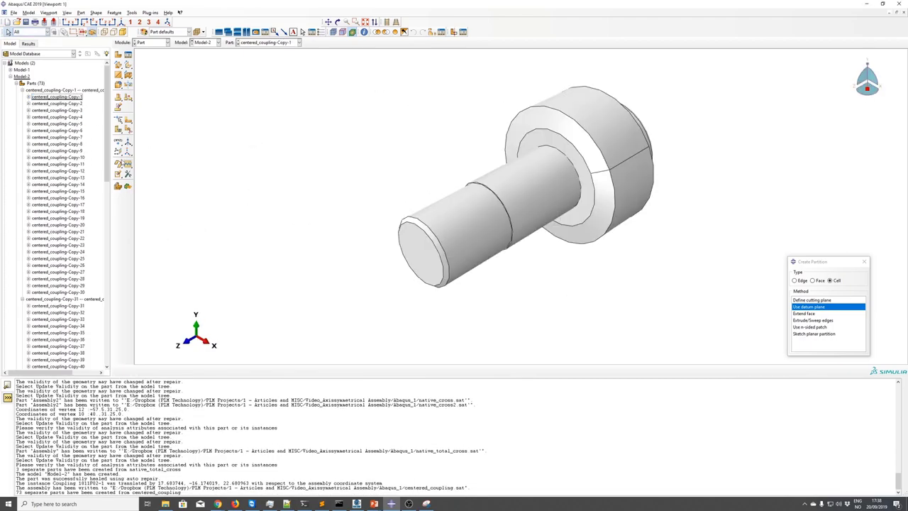
Step: Copy the bolt part centered_coupling-Copy-1 to a part named manually
right_click(55, 100)
click(69, 123)
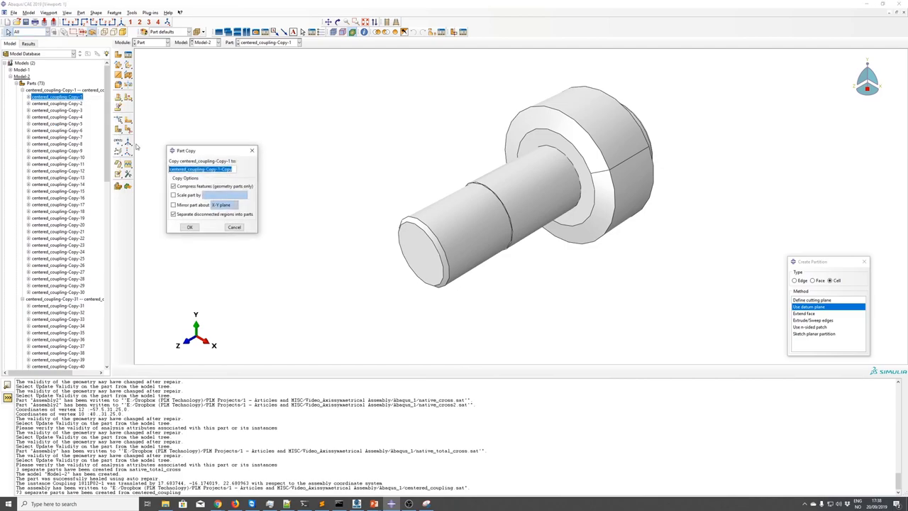
text(manually)
click(189, 226)
click(207, 205)
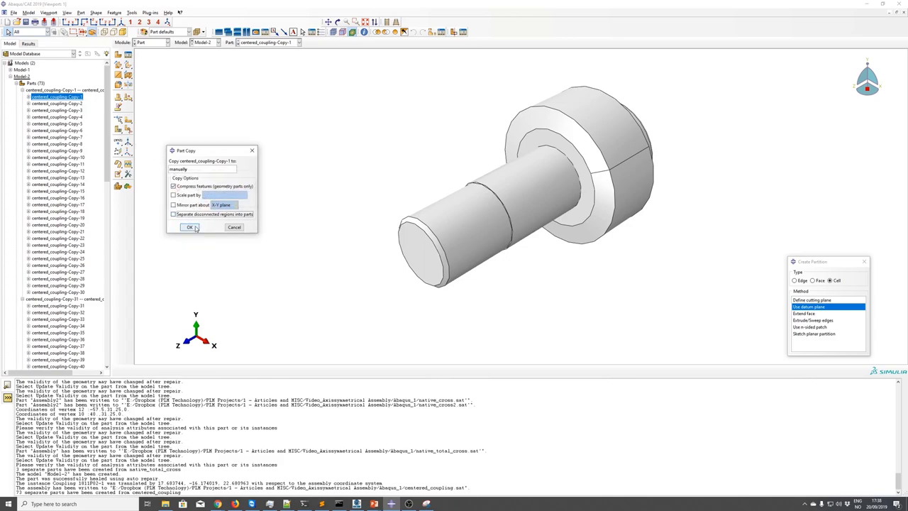
click(189, 226)
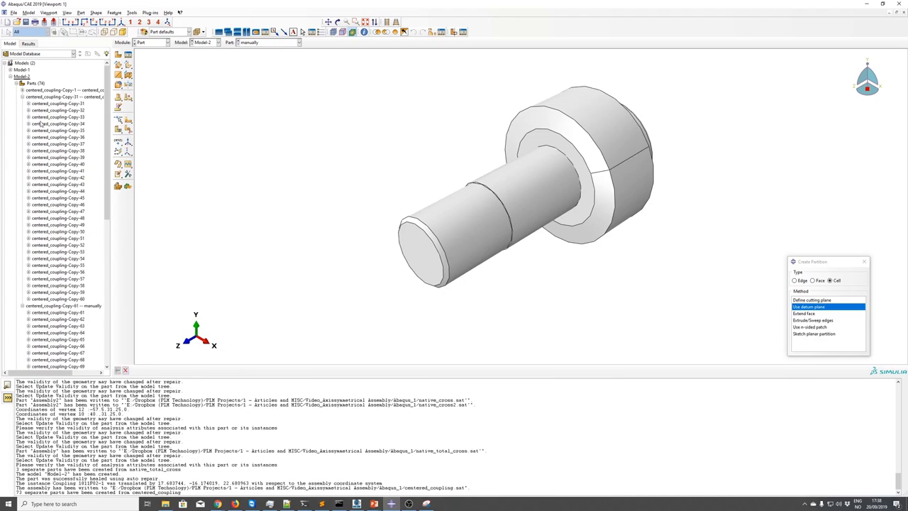
Step: Delete the part manually from Model-2
scroll(43, 124, down, 15)
click(43, 260)
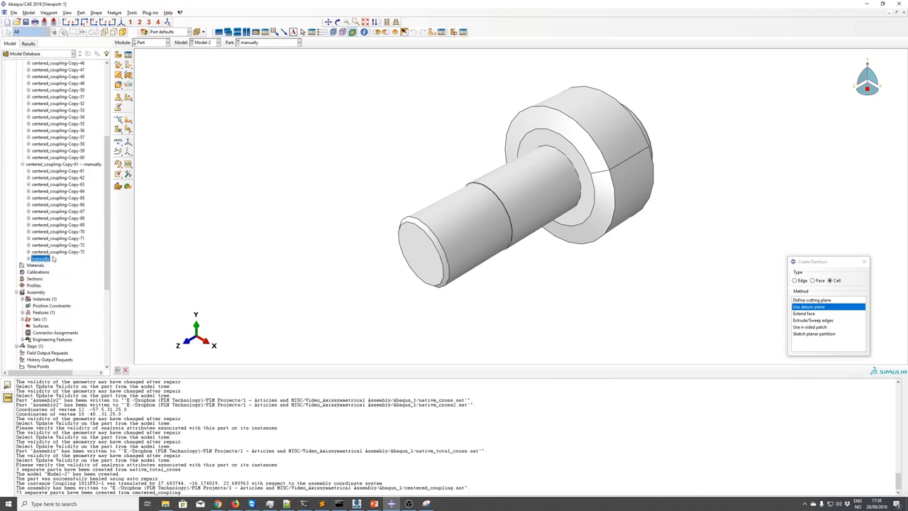
right_click(41, 259)
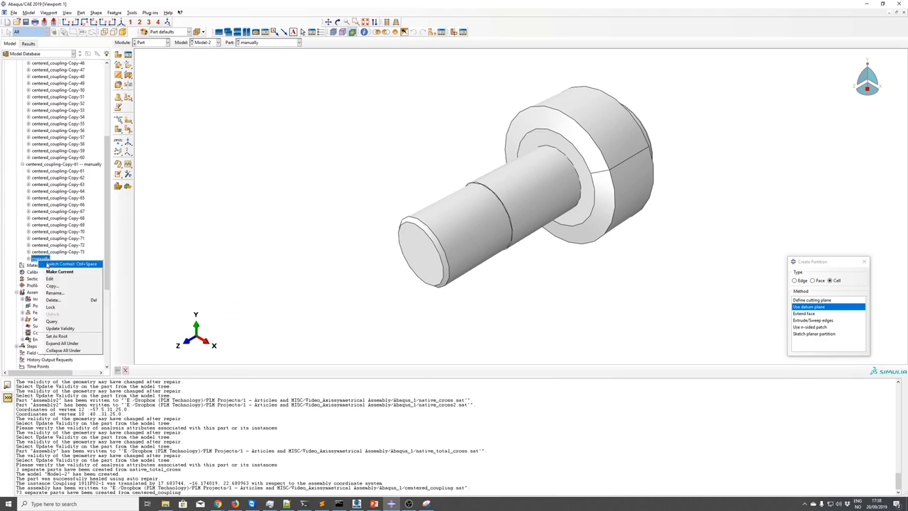
click(52, 299)
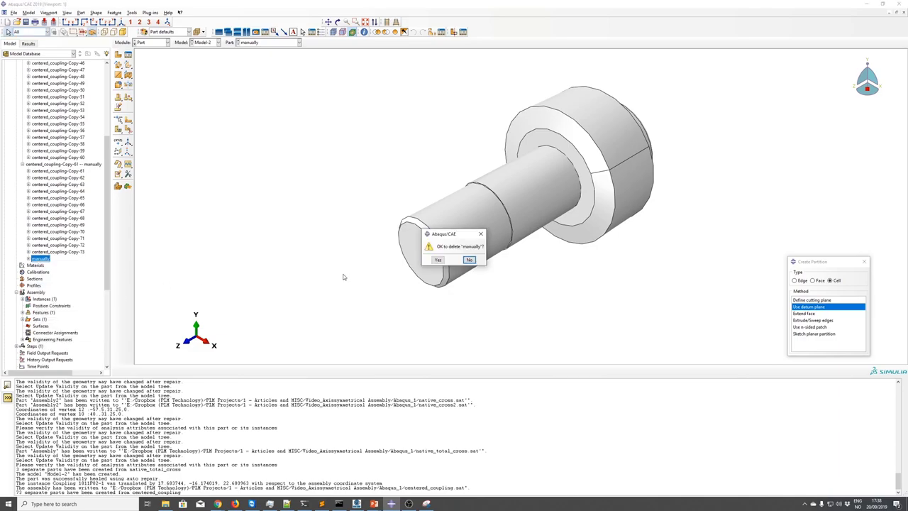
click(435, 262)
Step: Copy the hub part centered_coupling-Copy-73 to a part named manual with compressed features and without separating regions
double_click(75, 252)
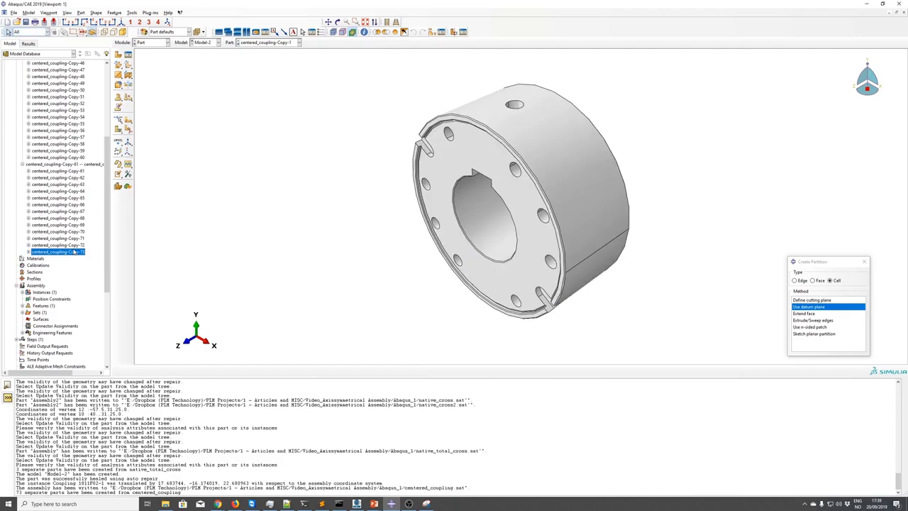
ctrl+alt+drag(453, 231, 497, 183)
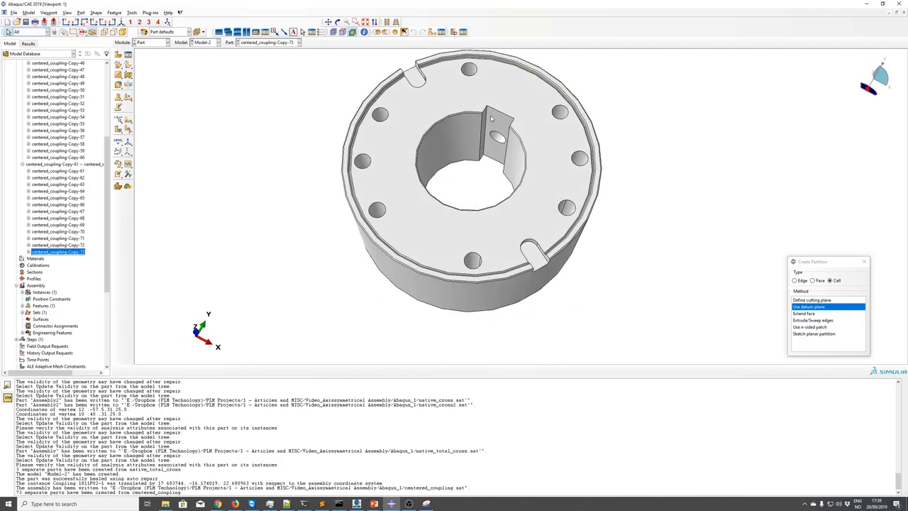
right_click(55, 252)
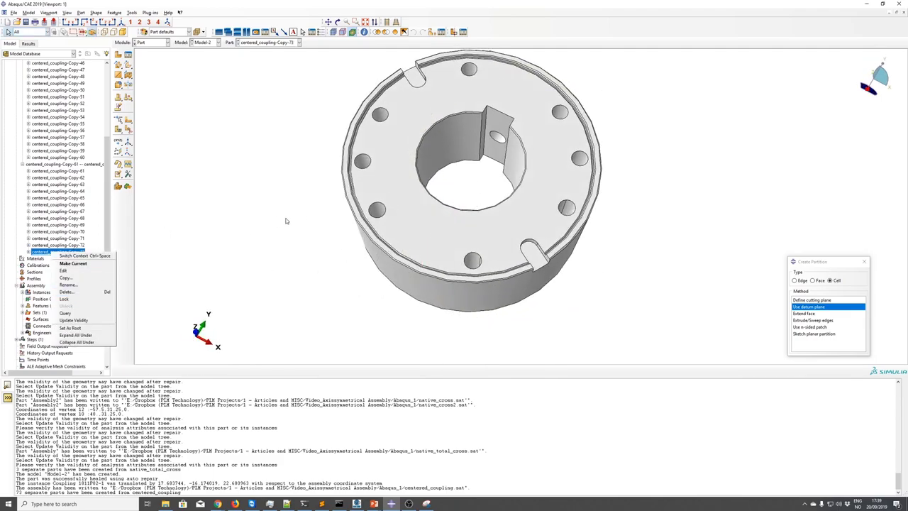
click(68, 277)
text(manual)
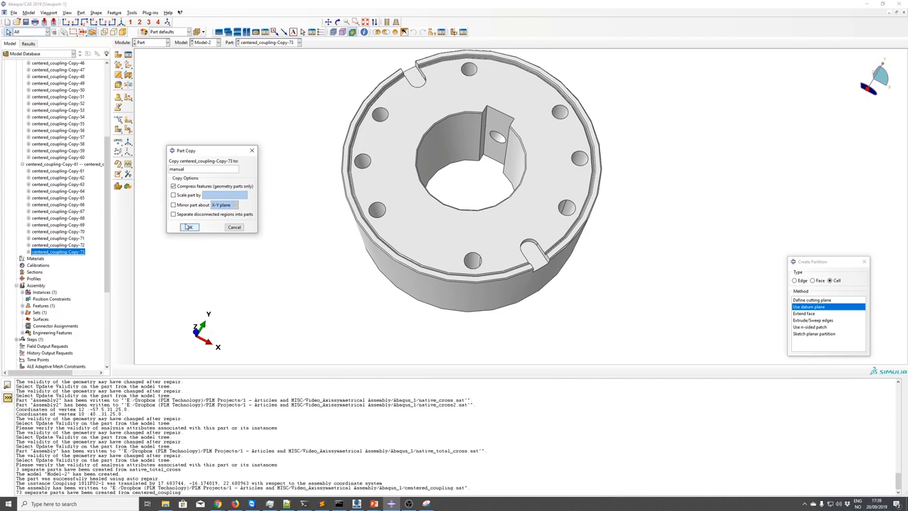
click(189, 226)
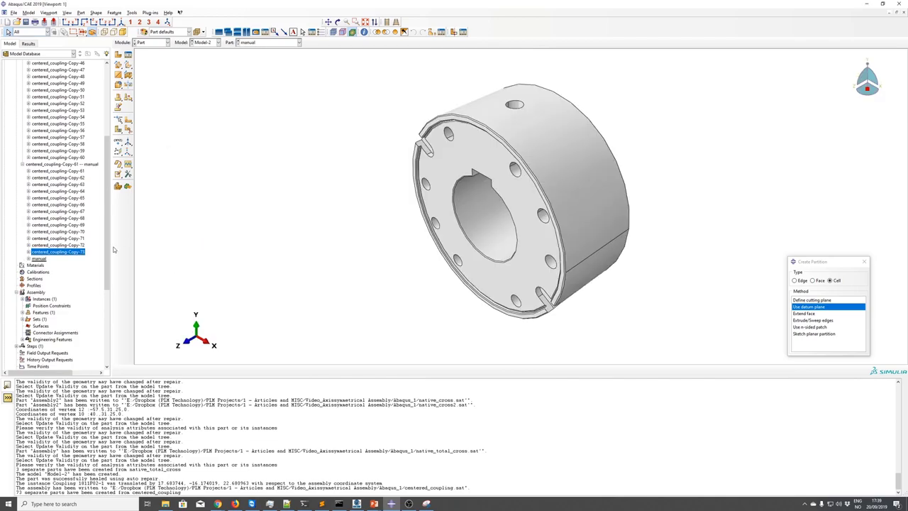
Step: Create datum planes on the YZ and XZ principal planes through the centre of the part manual
ctrl+alt+drag(413, 253, 332, 258)
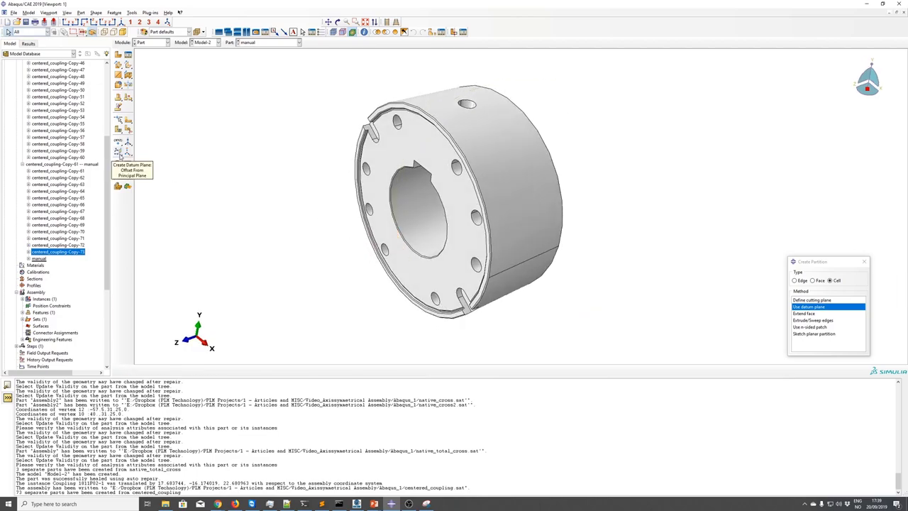
click(119, 155)
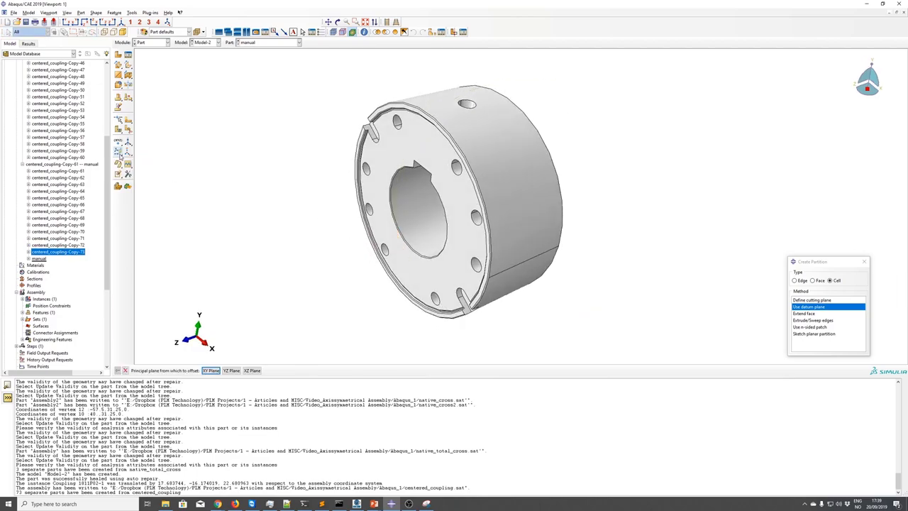
click(231, 370)
key(Return)
Step: Partition the cell of the part manual with the YZ datum plane
click(793, 308)
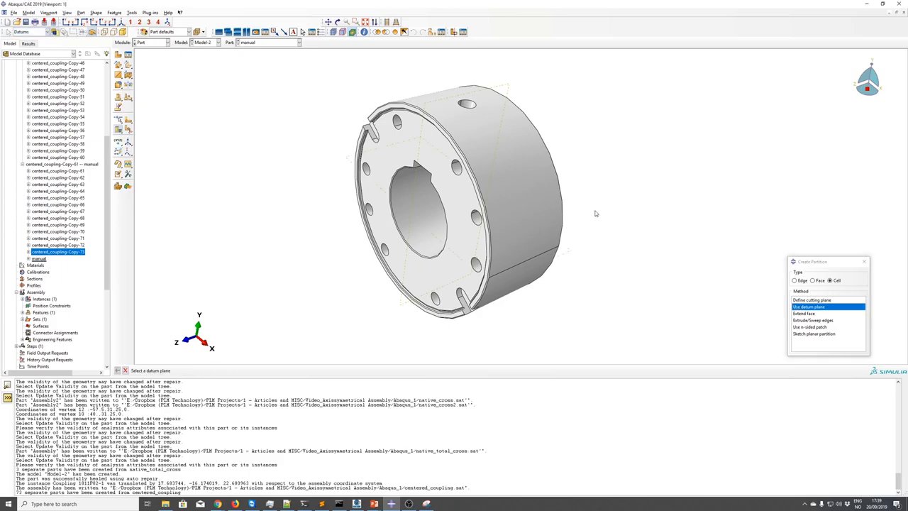
click(498, 89)
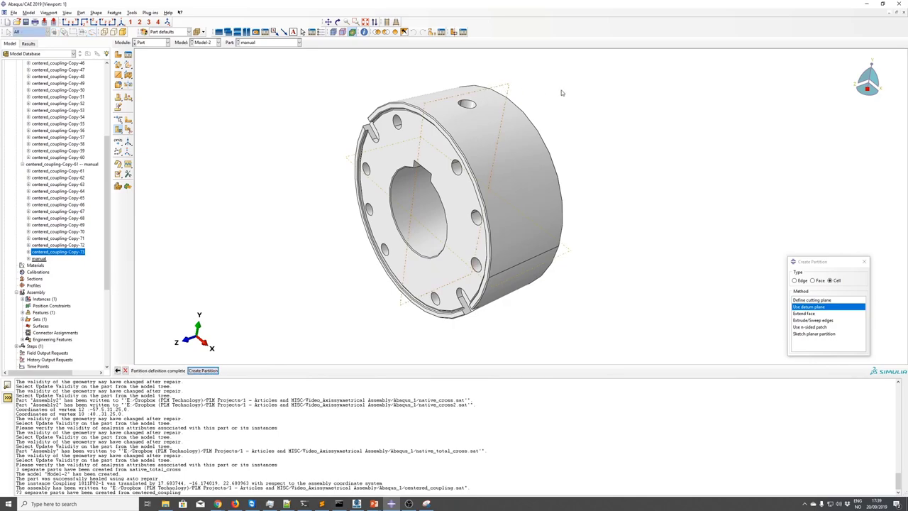
click(544, 264)
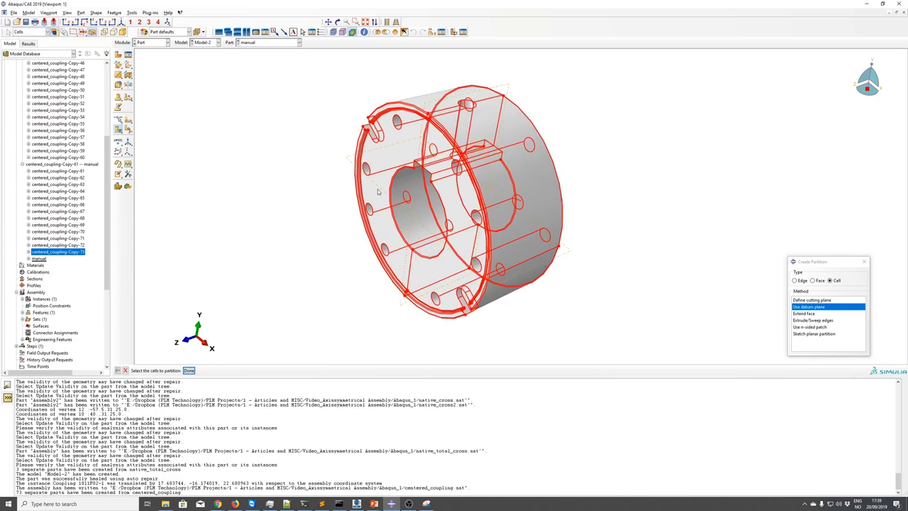
key(Escape)
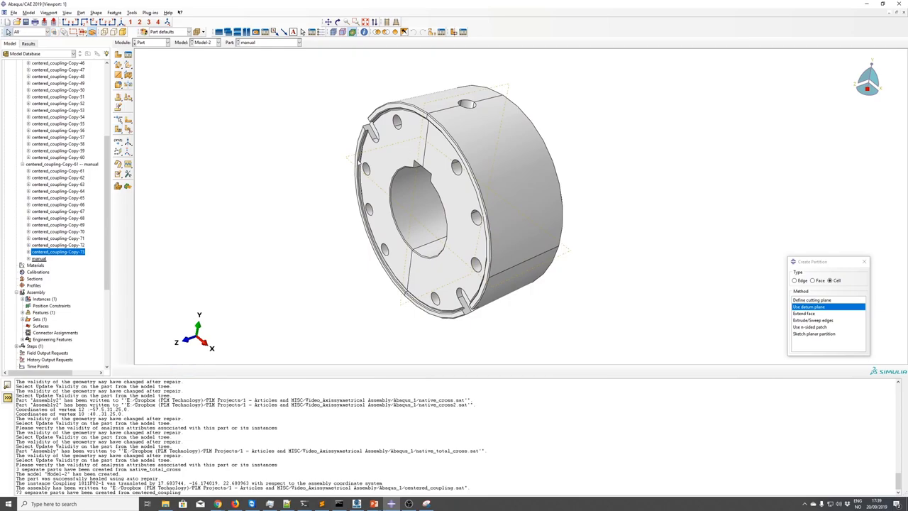
Step: Examine the partition lines and datum planes on the part manual from several angles
drag(343, 155, 560, 275)
ctrl+alt+middle_drag(497, 290, 443, 317)
ctrl+alt+drag(442, 318, 540, 275)
ctrl+alt+middle_drag(571, 271, 524, 312)
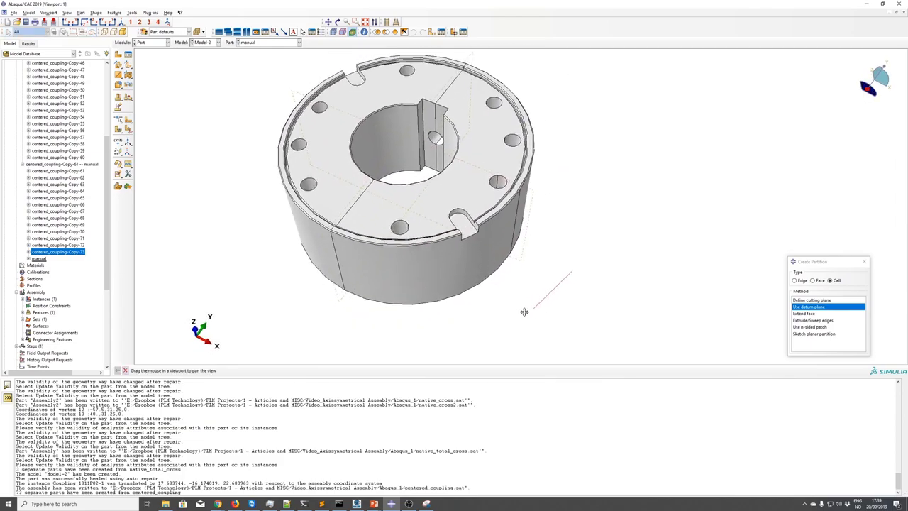
ctrl+alt+drag(524, 311, 482, 212)
ctrl+alt+middle_drag(483, 213, 491, 244)
ctrl+alt+drag(491, 245, 539, 283)
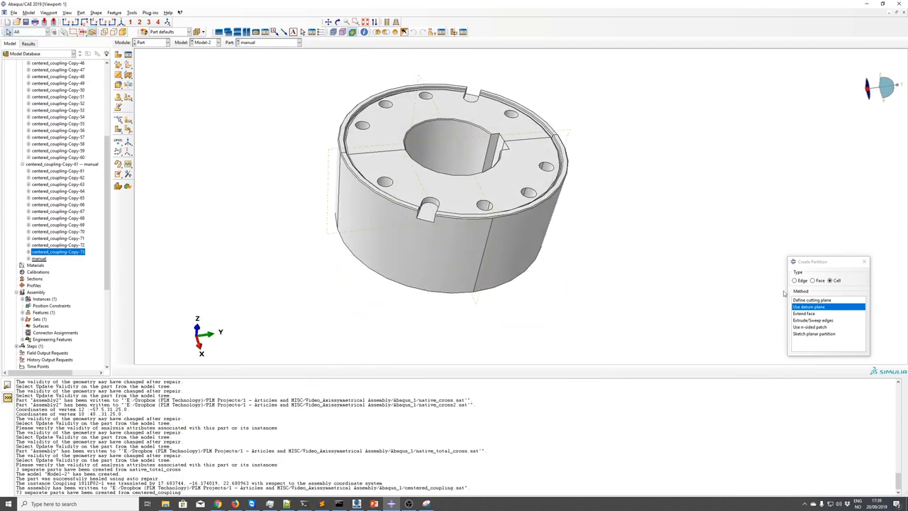
Step: Partition all cells of the part manual with the XZ datum plane
click(819, 308)
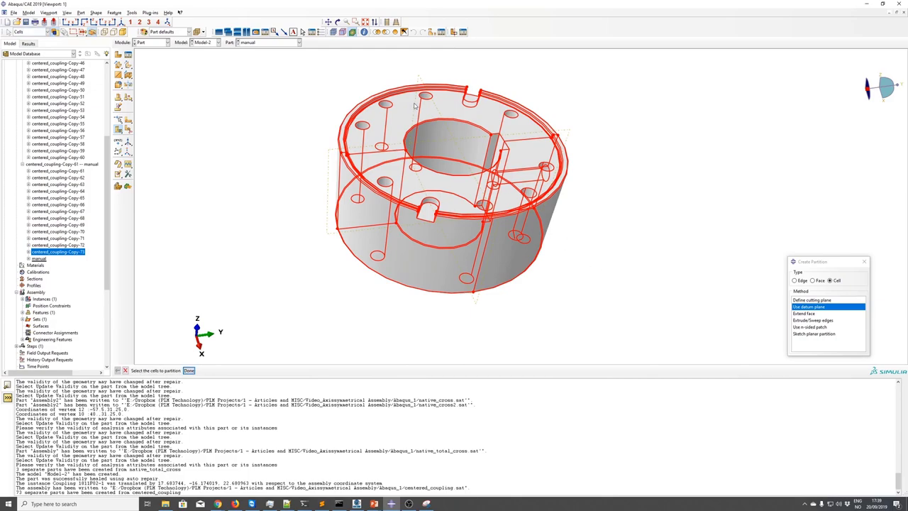
middle_click(421, 83)
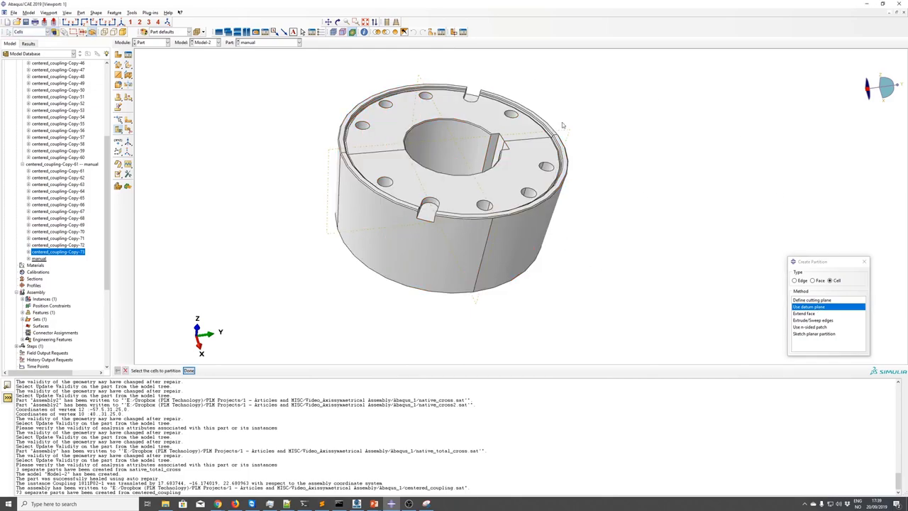
drag(587, 70, 315, 242)
click(188, 370)
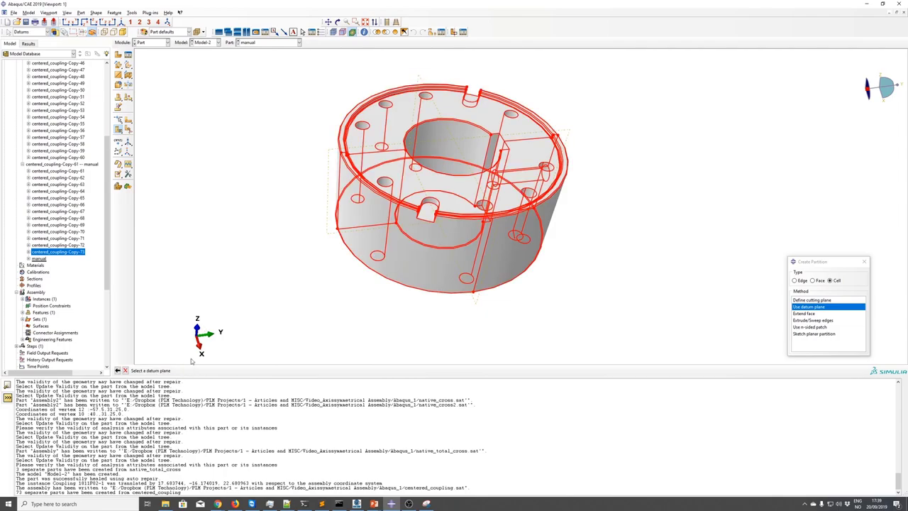
click(421, 79)
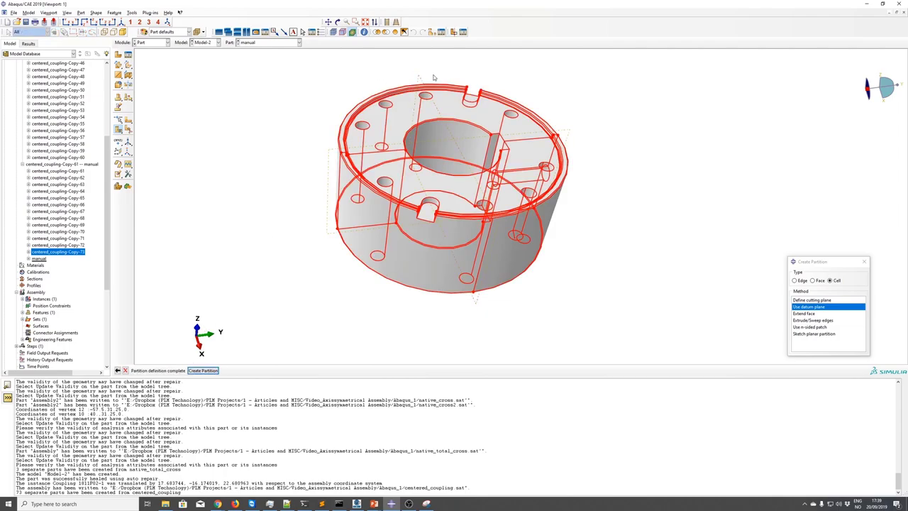
click(203, 371)
ctrl+alt+drag(408, 238, 378, 250)
ctrl+alt+middle_drag(514, 178, 522, 245)
ctrl+alt+drag(523, 245, 497, 227)
Step: Remove all faces of the positive-X half of the part manual and accept deletion of the affected cells
click(118, 174)
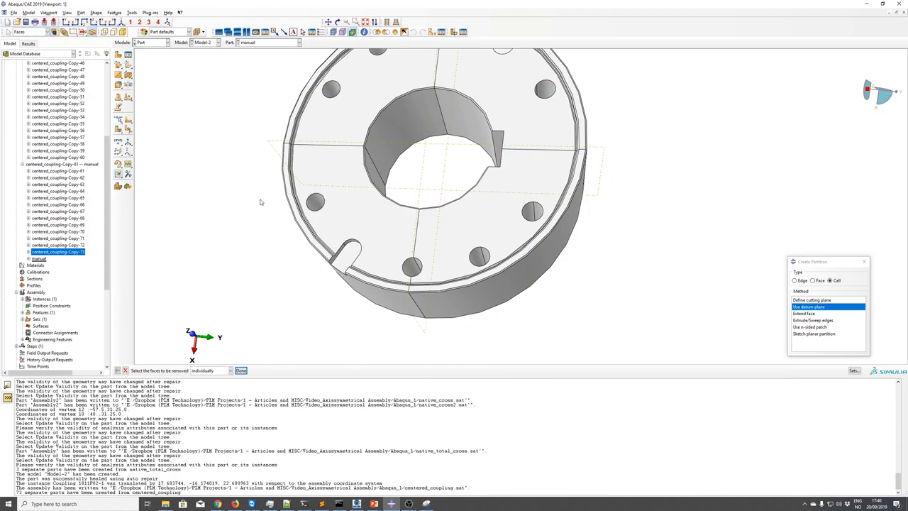
drag(261, 200, 569, 324)
middle_click(582, 323)
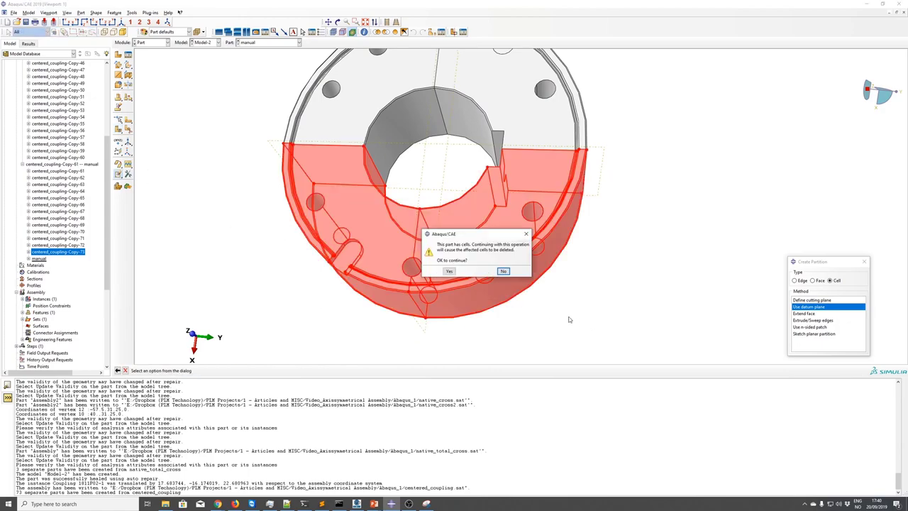
click(450, 273)
Step: Remove the cylindrical face of the radial hole at the cut section of the remaining half
ctrl+alt+drag(465, 278, 486, 219)
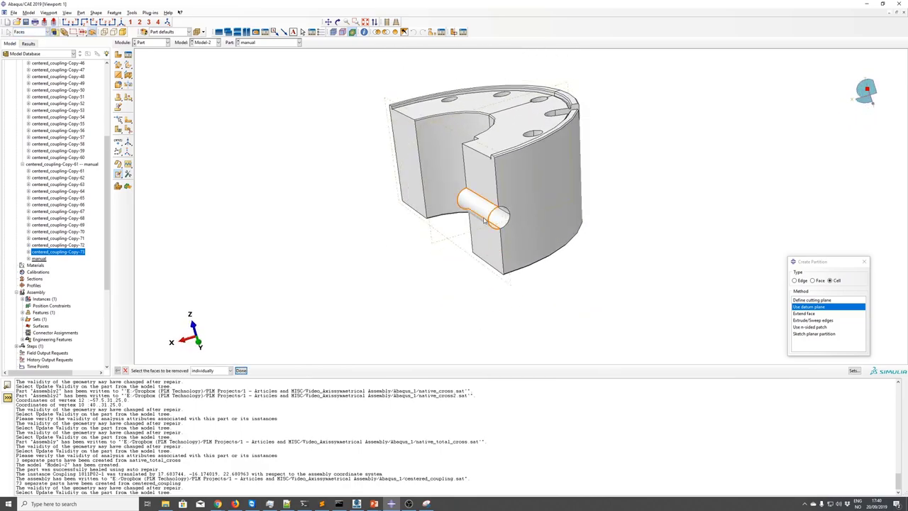
click(486, 218)
middle_click(422, 234)
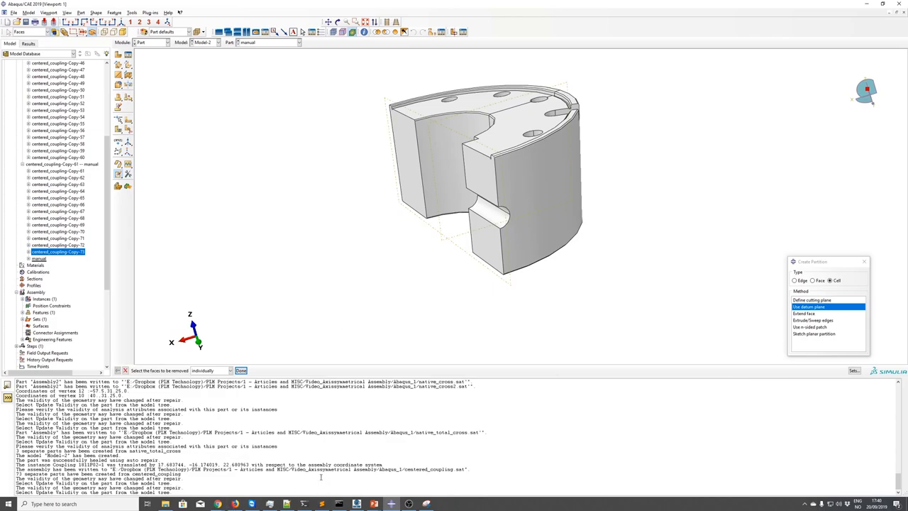
Step: Switch to Notepad++ and examine the recorded RemoveFaces and PartitionCellByDatumPlane commands for the part manual in abaqus.rpy
click(287, 502)
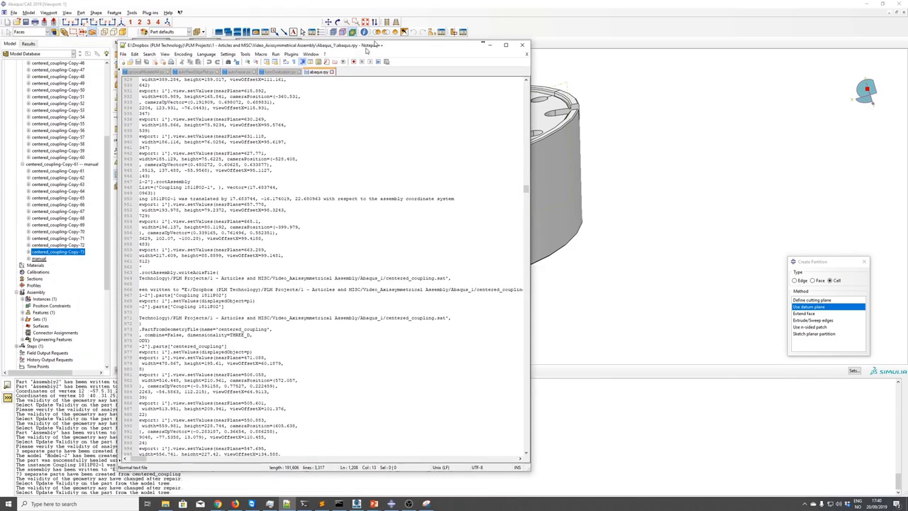
drag(557, 170, 531, 436)
click(290, 415)
click(276, 407)
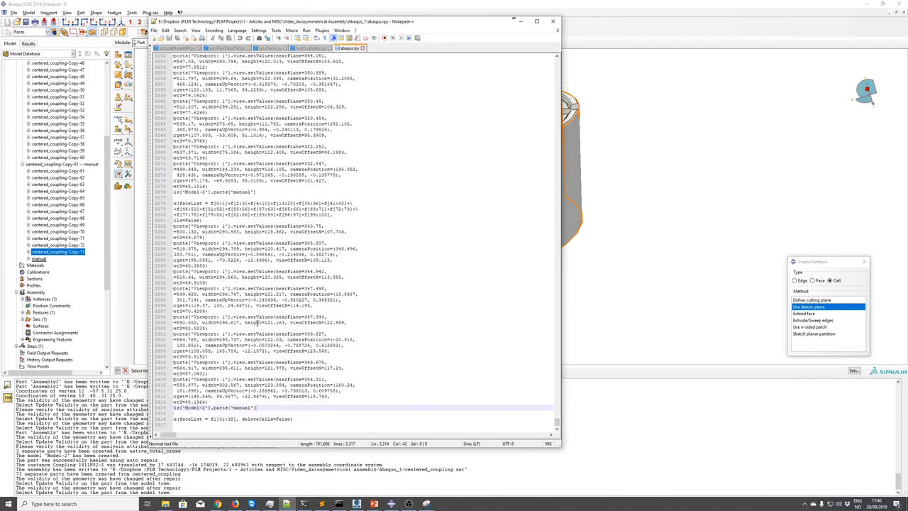
scroll(255, 324, up, 5)
drag(170, 434, 159, 434)
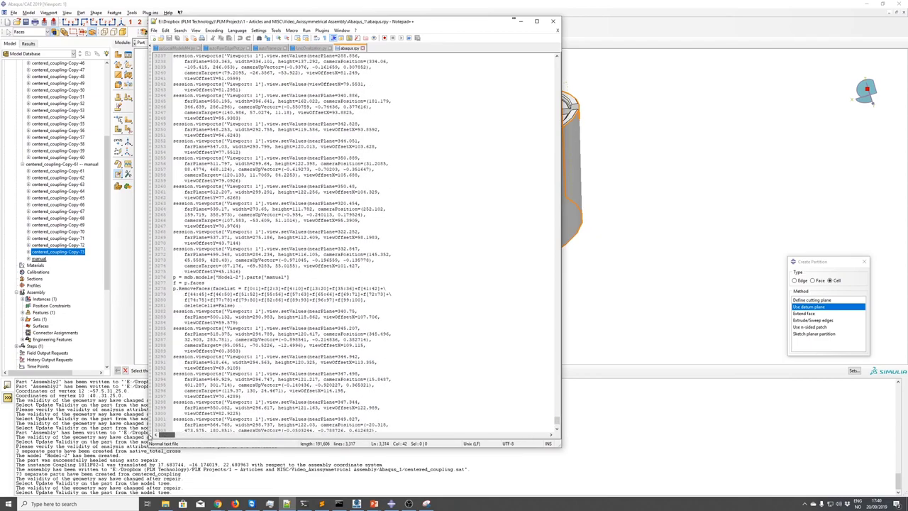
drag(208, 288, 190, 271)
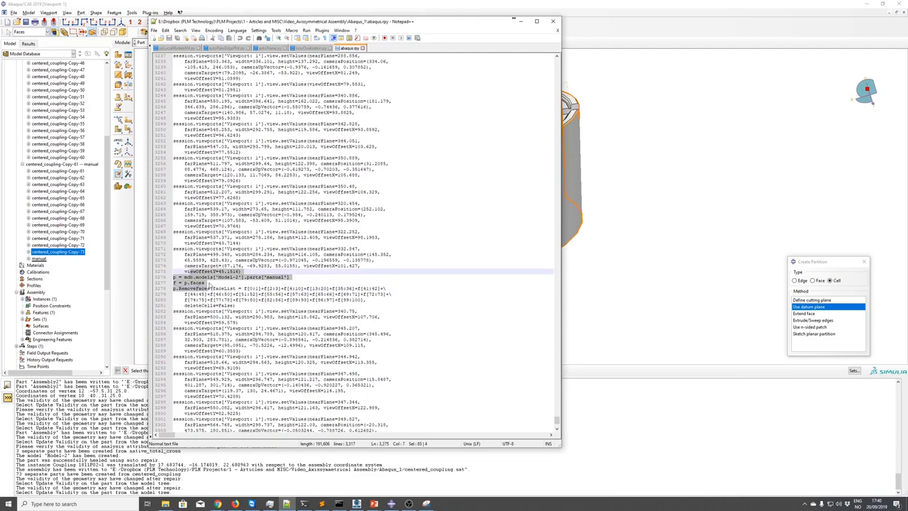
click(208, 284)
scroll(232, 242, up, 13)
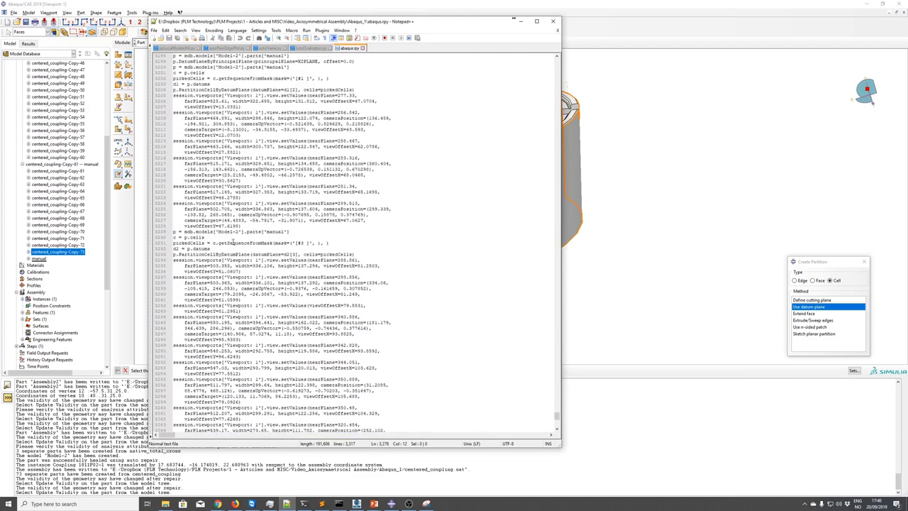
drag(329, 253, 163, 221)
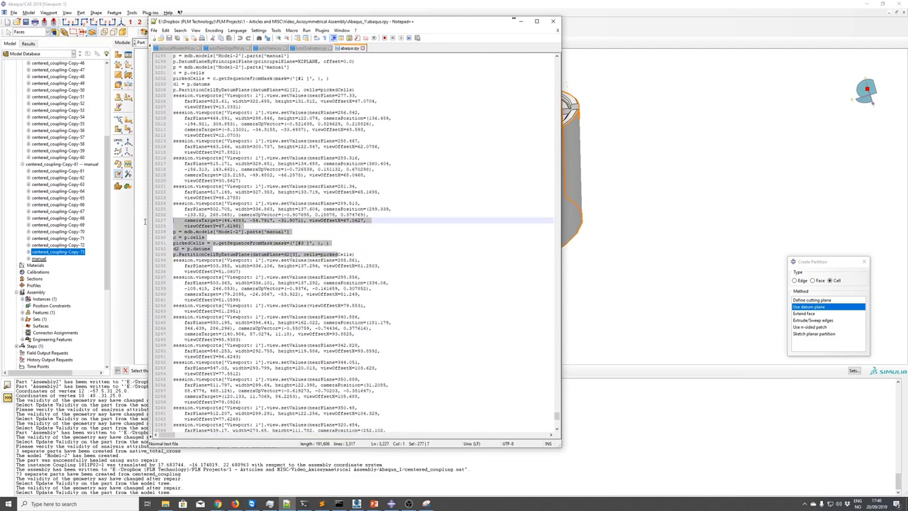
click(521, 22)
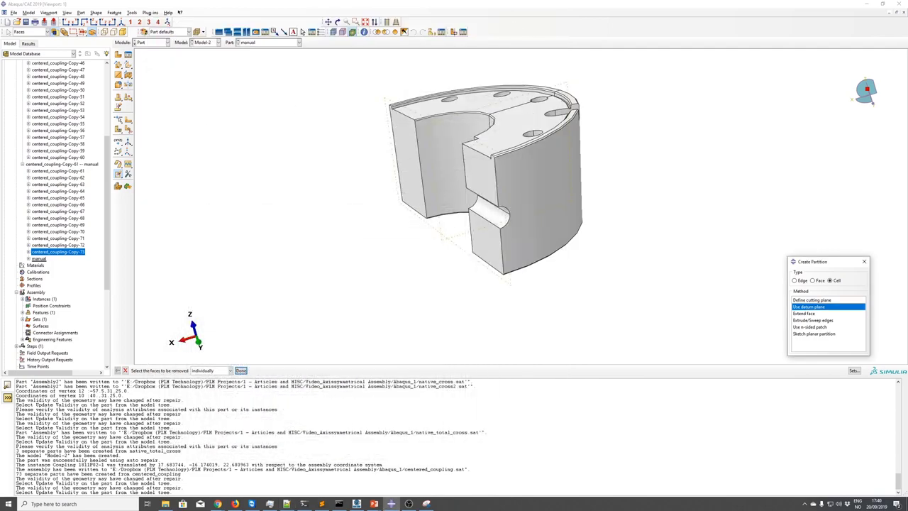
Step: Switch to Sublime Text and examine the datum plane, cell partition and part loop code in Partition_Cells.py
click(321, 503)
drag(425, 154, 538, 79)
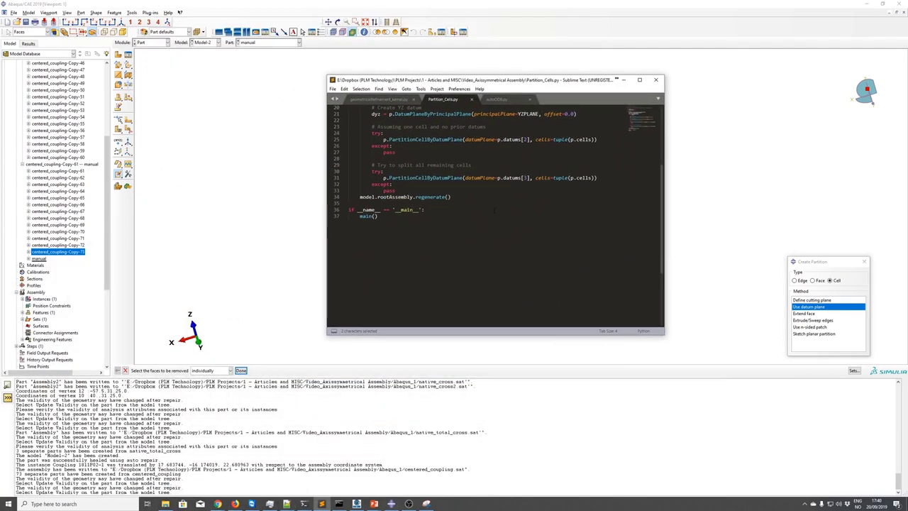
scroll(487, 207, up, 7)
scroll(481, 208, down, 3)
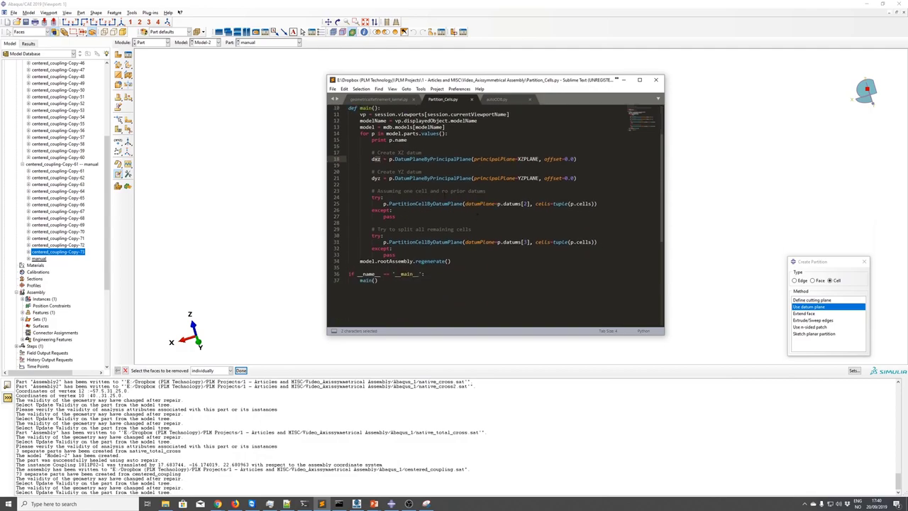
drag(360, 153, 500, 178)
drag(349, 197, 391, 248)
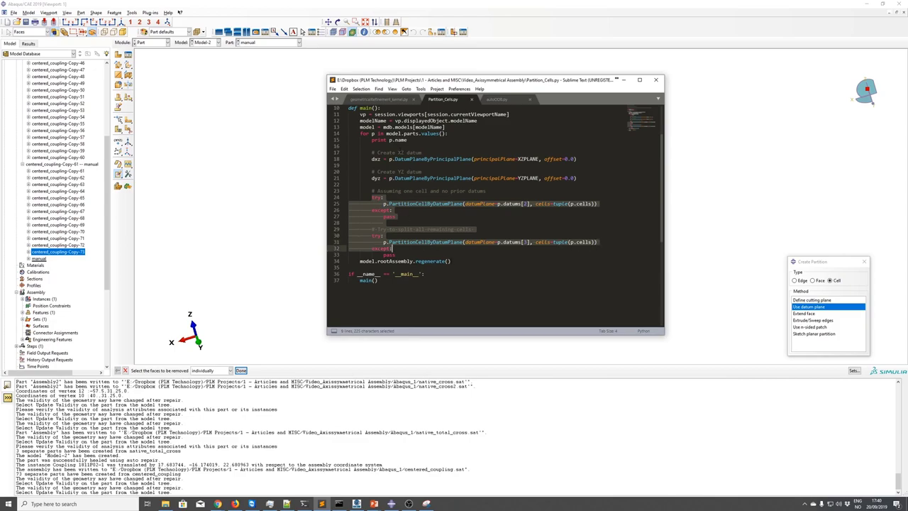
drag(371, 134, 407, 140)
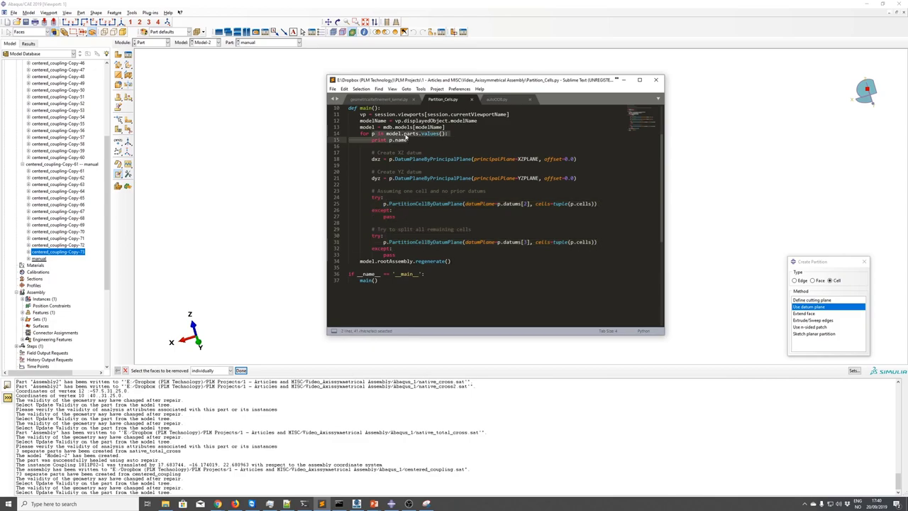
Step: Switch back to Abaqus/CAE and delete the part manual from Model-2
click(38, 259)
right_click(40, 258)
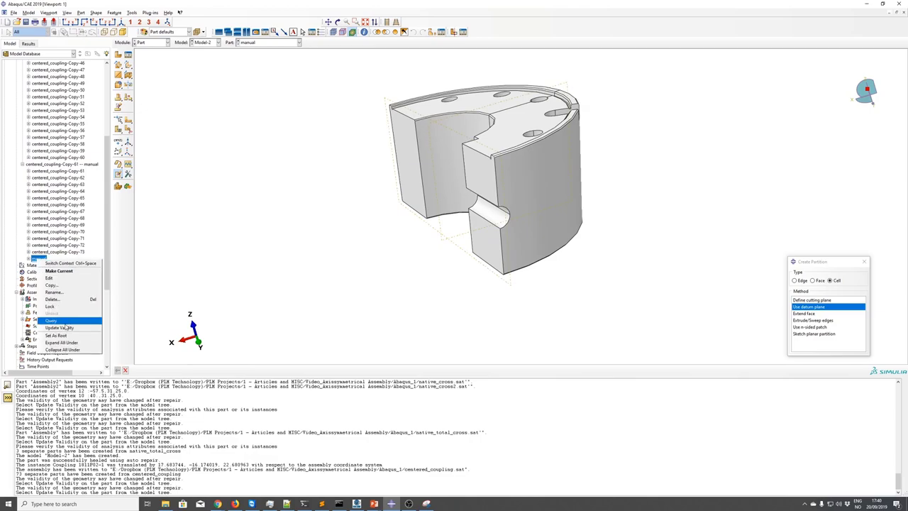
click(52, 299)
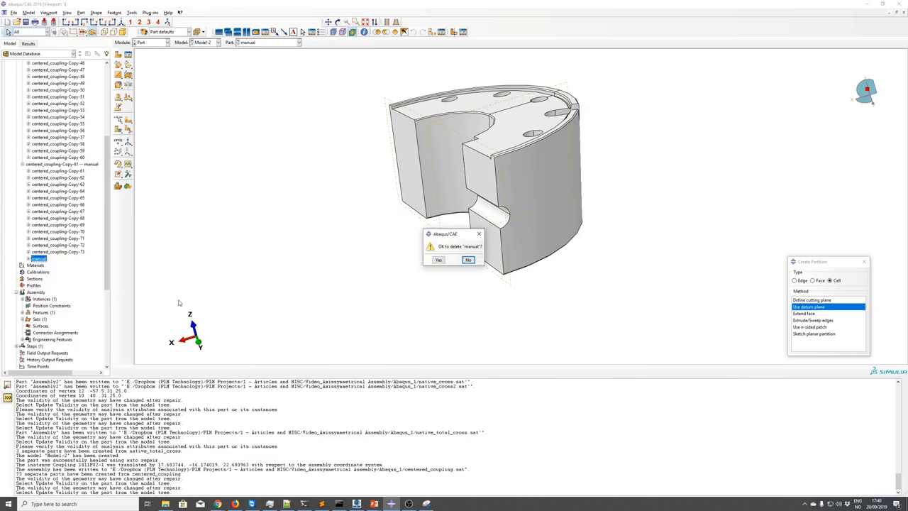
click(437, 259)
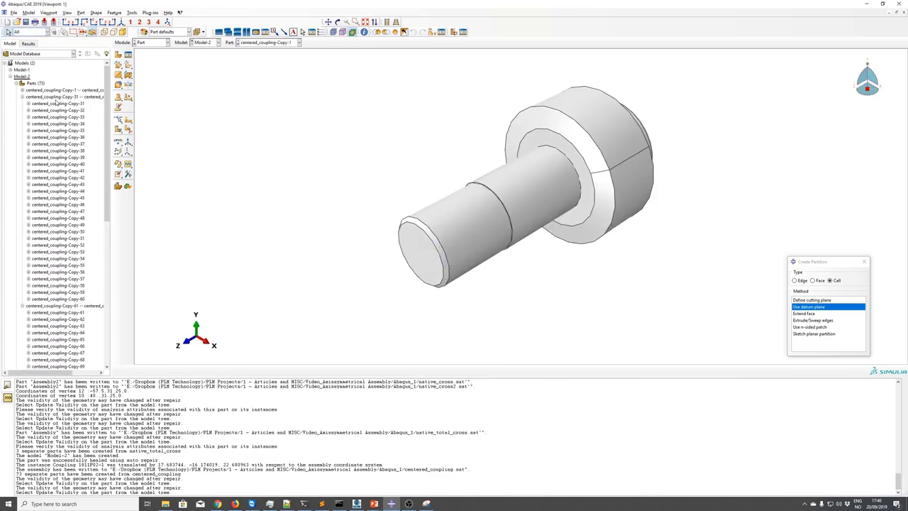
click(14, 13)
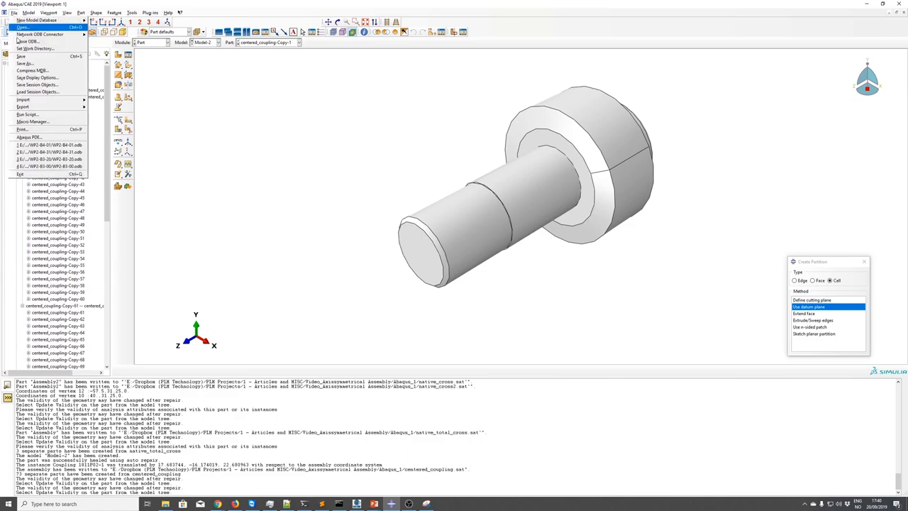
click(223, 133)
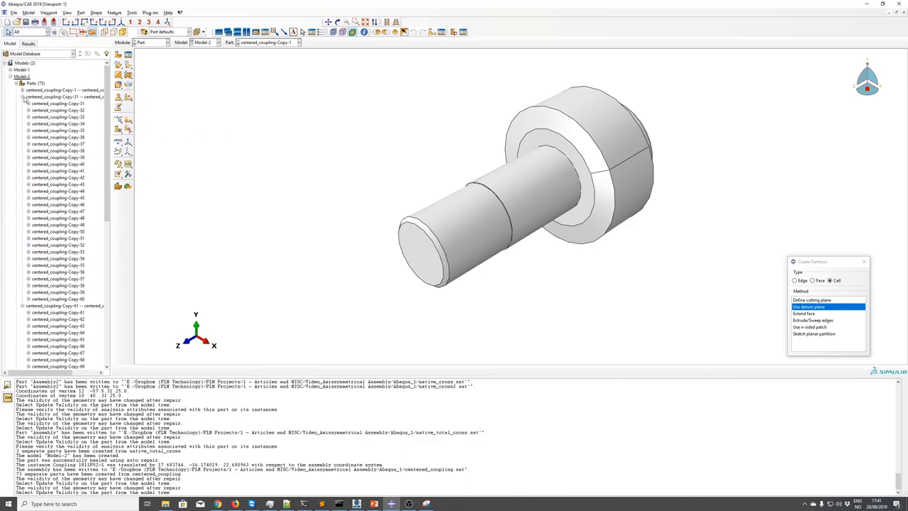
Step: Delete the Coupling 1811P02-1 instance from the Model-2 assembly
click(23, 97)
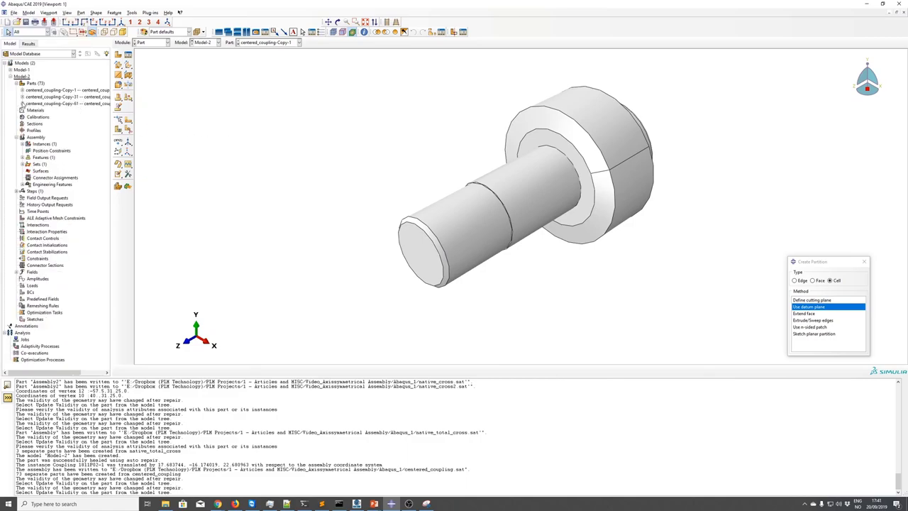
click(28, 144)
right_click(44, 150)
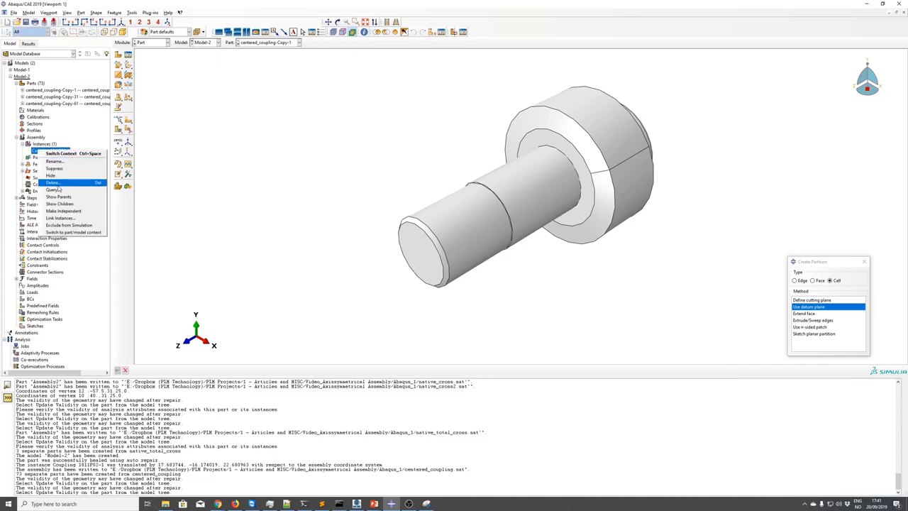
click(57, 182)
click(454, 260)
right_click(72, 157)
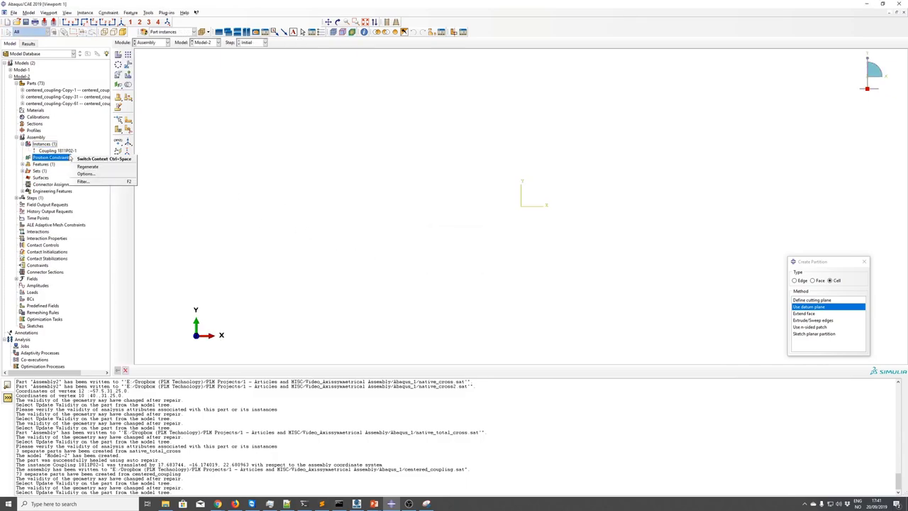
right_click(67, 150)
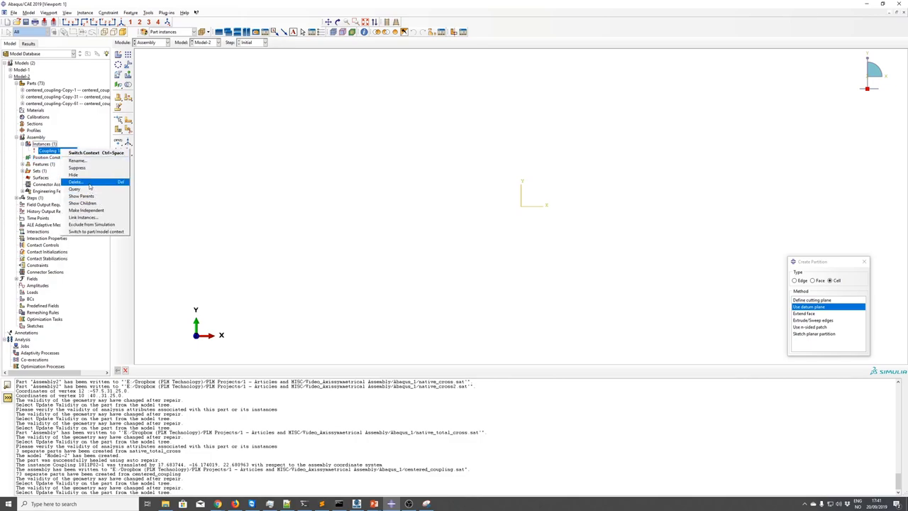
click(88, 183)
click(434, 262)
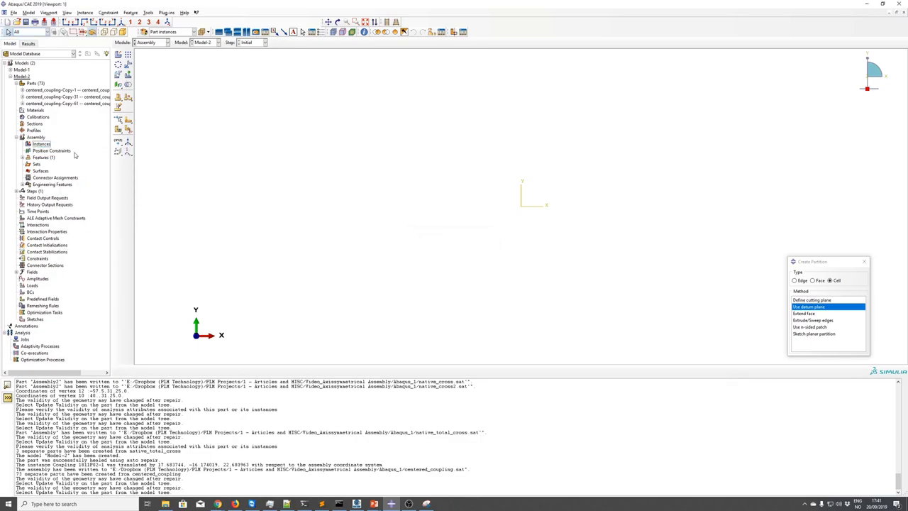
Step: Create dependent instances of all parts from centered_coupling-Copy-1 to centered_coupling-Copy-73 in the assembly
double_click(41, 144)
click(658, 242)
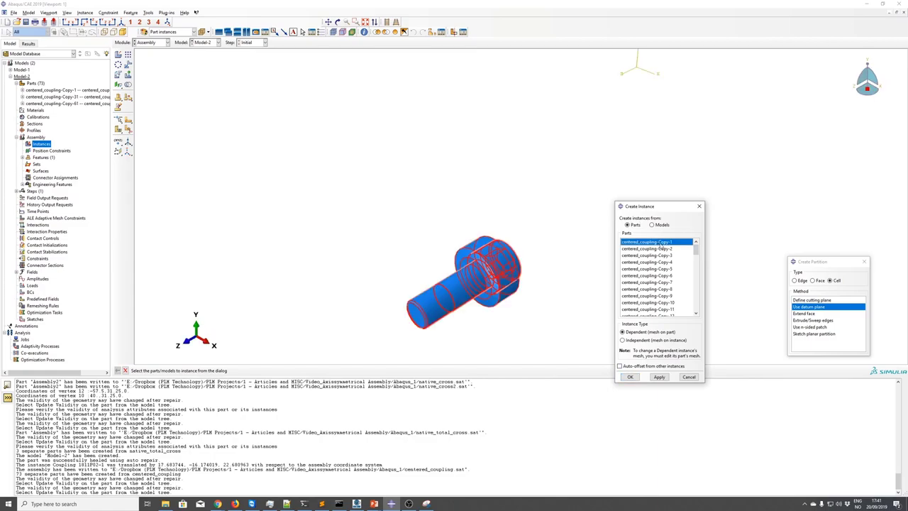
drag(696, 248, 696, 312)
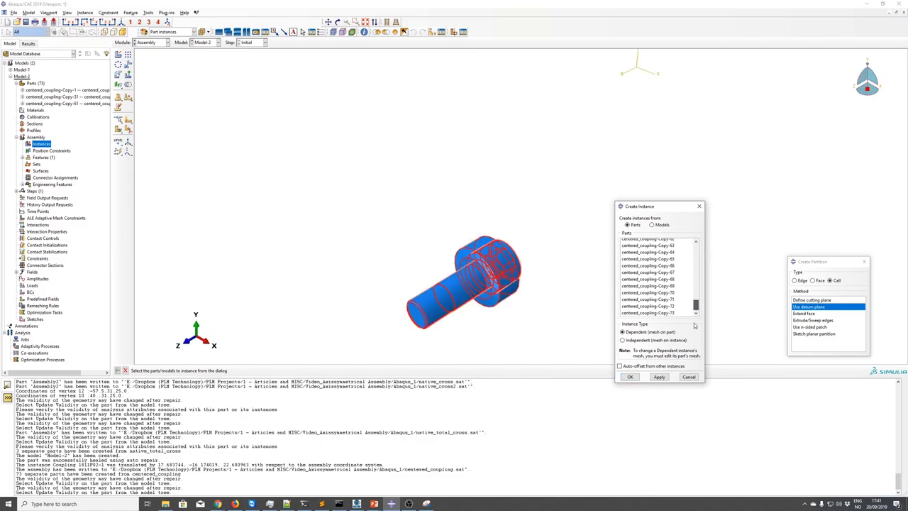
shift+click(658, 313)
click(630, 376)
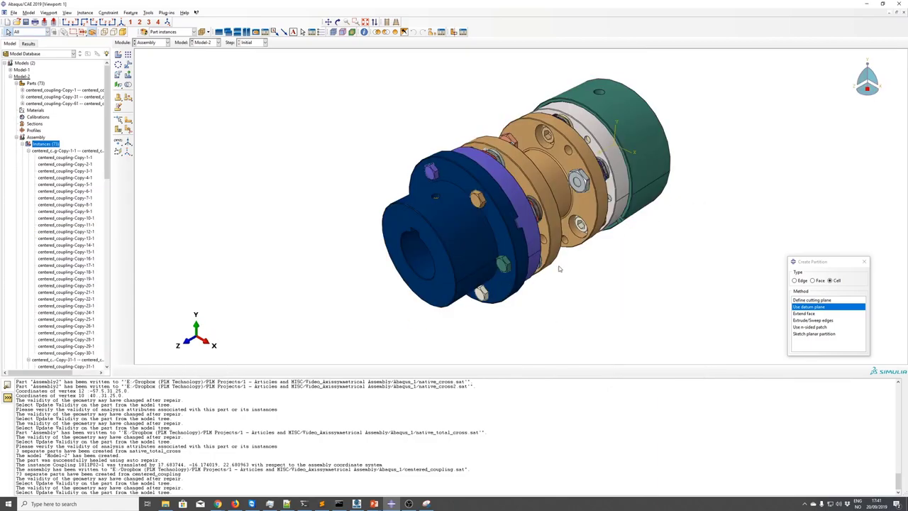
Step: Run the Partition_Cells.py script to partition the cells of all coupling parts in Model-2
ctrl+alt+drag(506, 257, 405, 220)
ctrl+alt+drag(560, 234, 468, 232)
ctrl+alt+middle_drag(494, 231, 441, 236)
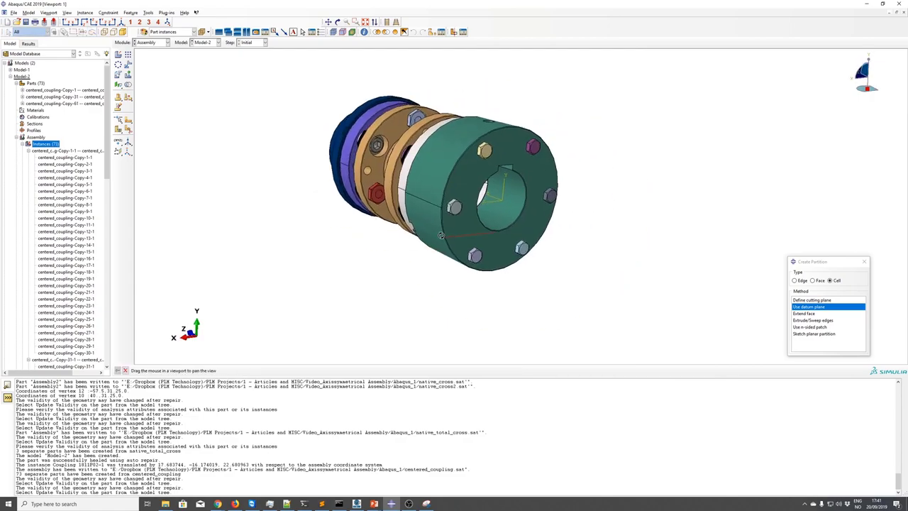
ctrl+alt+drag(441, 235, 352, 277)
click(14, 12)
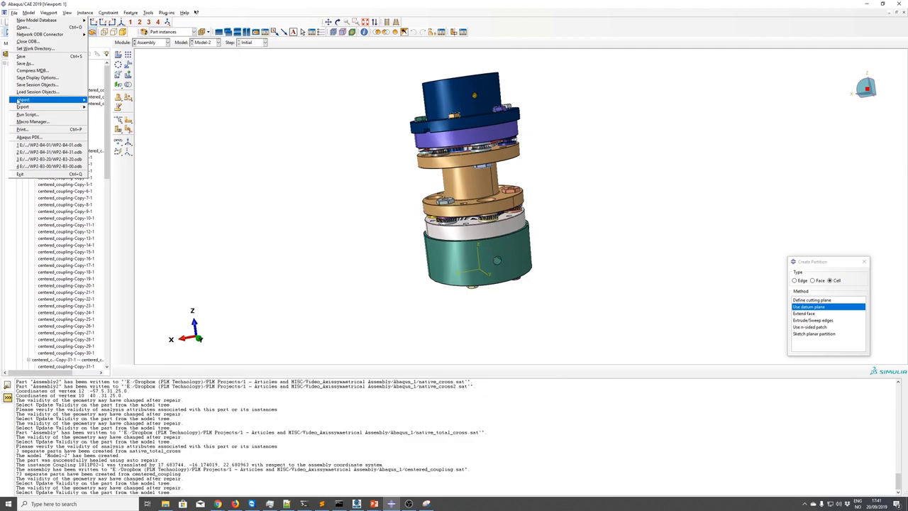
click(27, 114)
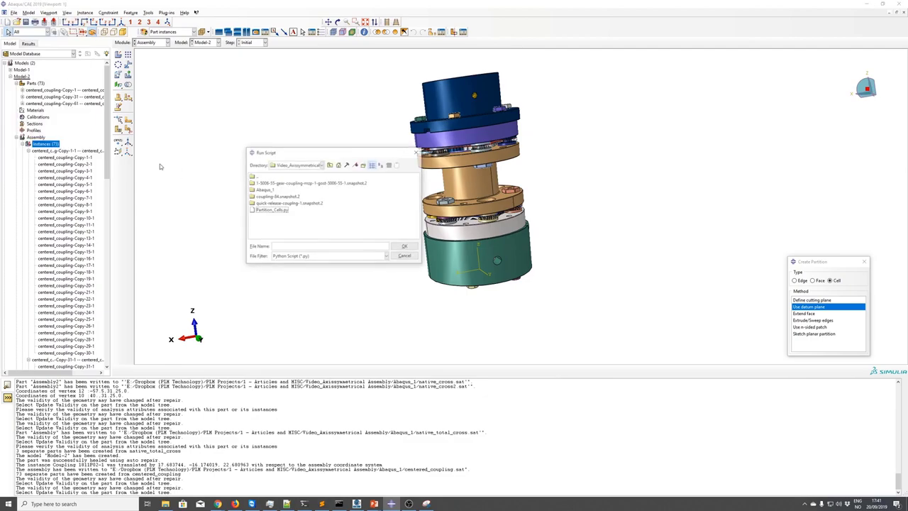
double_click(272, 209)
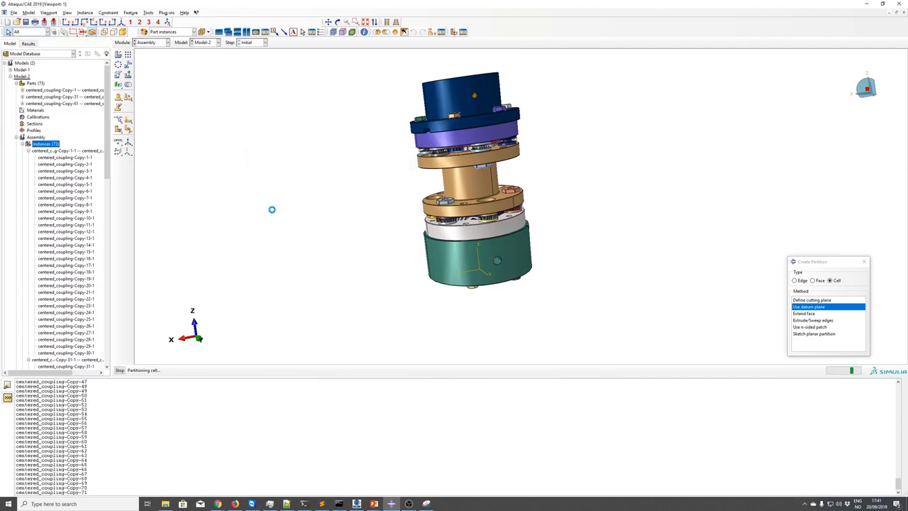
Step: Merge the geometry of all coupling instances into one part, suppressing the original instances and retaining intersecting boundaries
ctrl+alt+drag(407, 151, 522, 298)
click(127, 84)
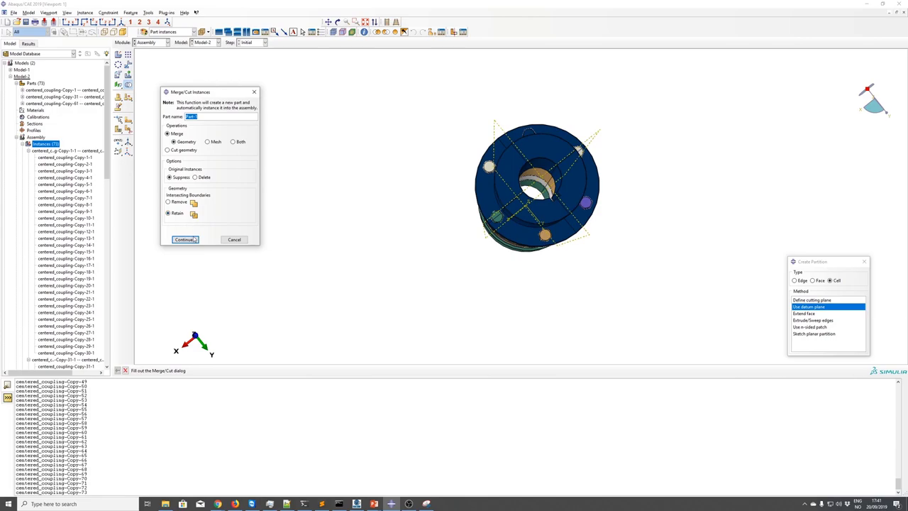
click(187, 240)
drag(421, 123, 650, 271)
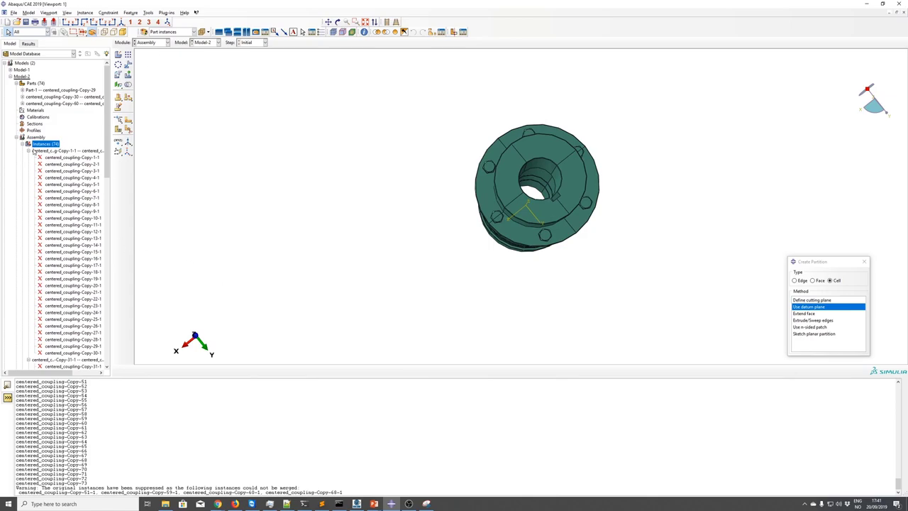
Step: Find the merged instance Part-1-1 among the assembly instances and examine its partitioned geometry from several angles
click(29, 150)
click(29, 157)
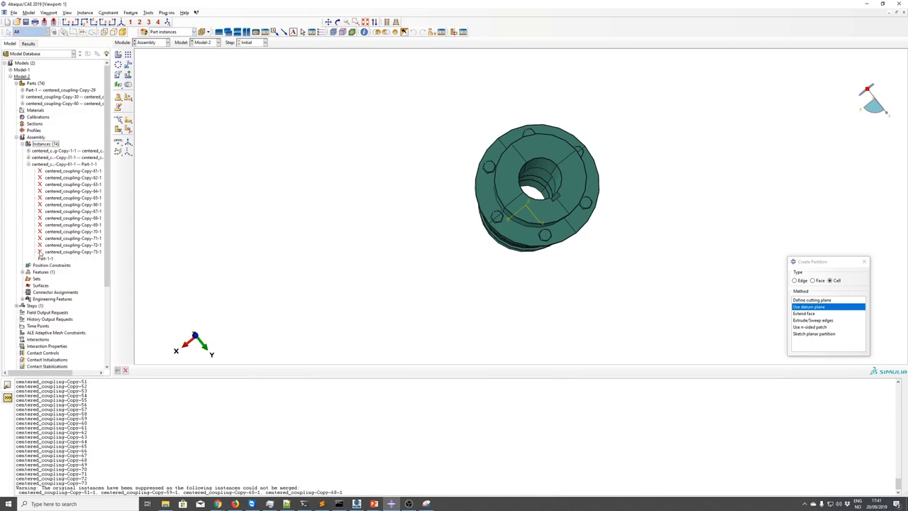
click(44, 258)
ctrl+alt+drag(496, 227, 426, 271)
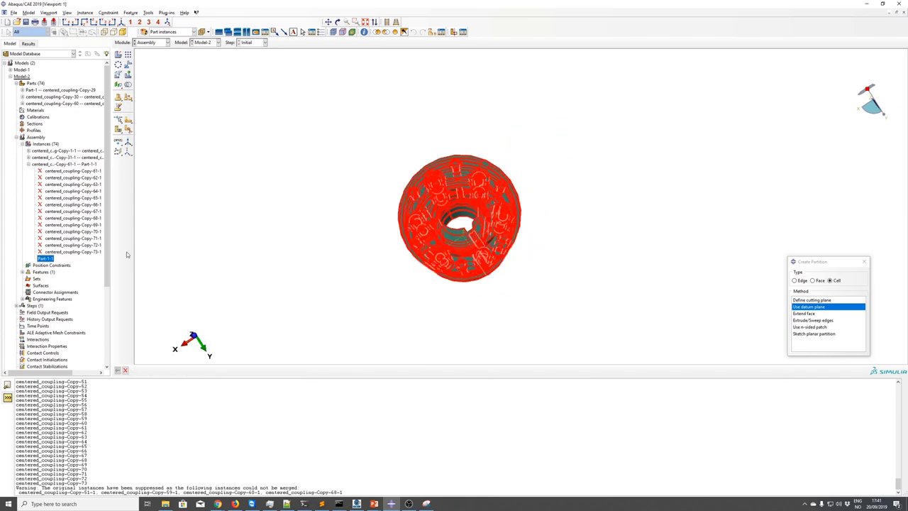
click(49, 259)
ctrl+alt+drag(508, 260, 468, 220)
ctrl+alt+right_drag(468, 220, 474, 248)
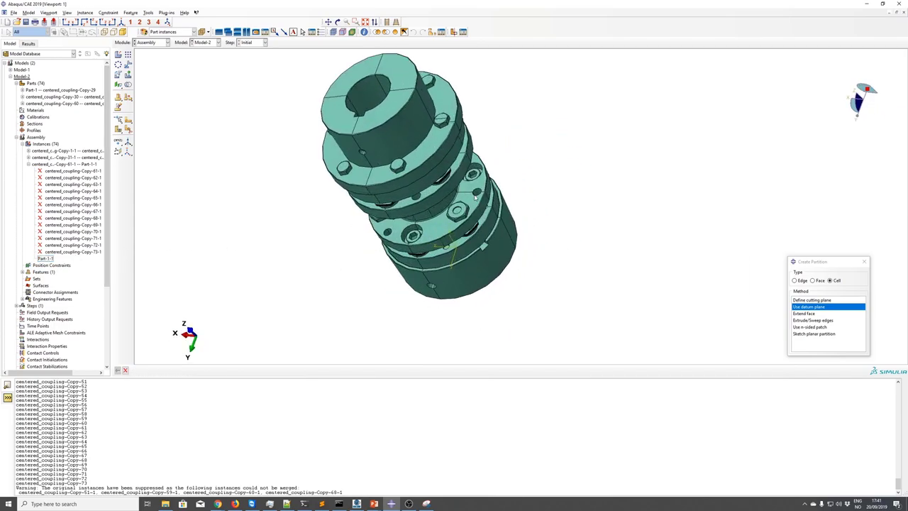
ctrl+alt+drag(474, 248, 488, 192)
ctrl+alt+right_drag(487, 192, 487, 192)
ctrl+alt+drag(488, 191, 376, 203)
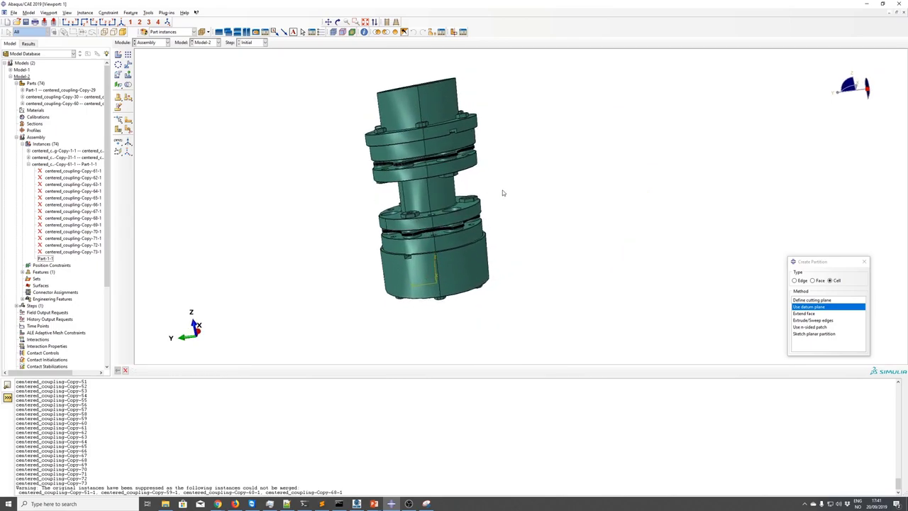
ctrl+alt+drag(503, 193, 473, 248)
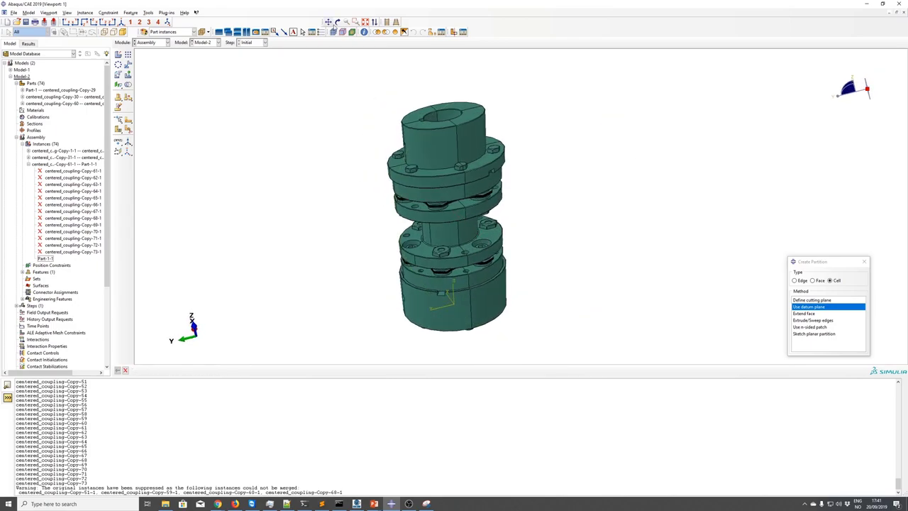
click(365, 22)
ctrl+alt+drag(480, 164, 519, 234)
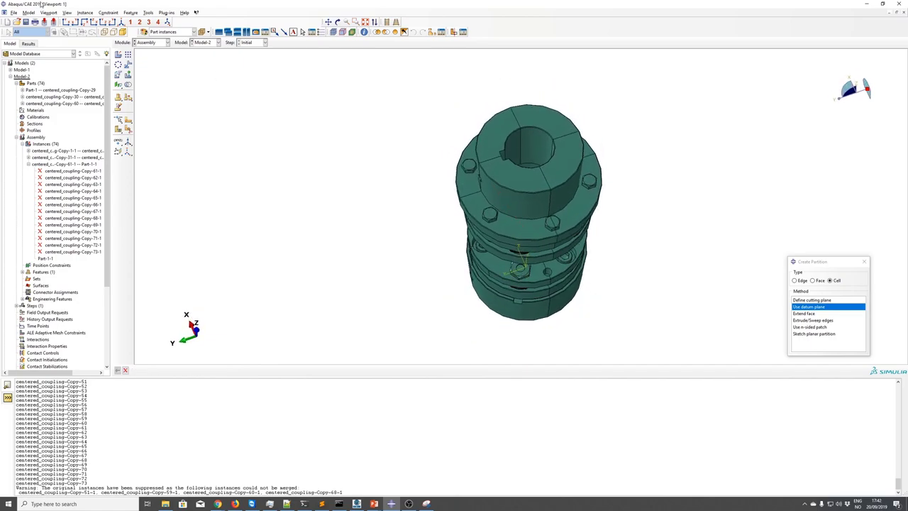
Step: Examine the merged coupling's partition lines in standard side and end views with perspective turned off
click(85, 22)
click(111, 22)
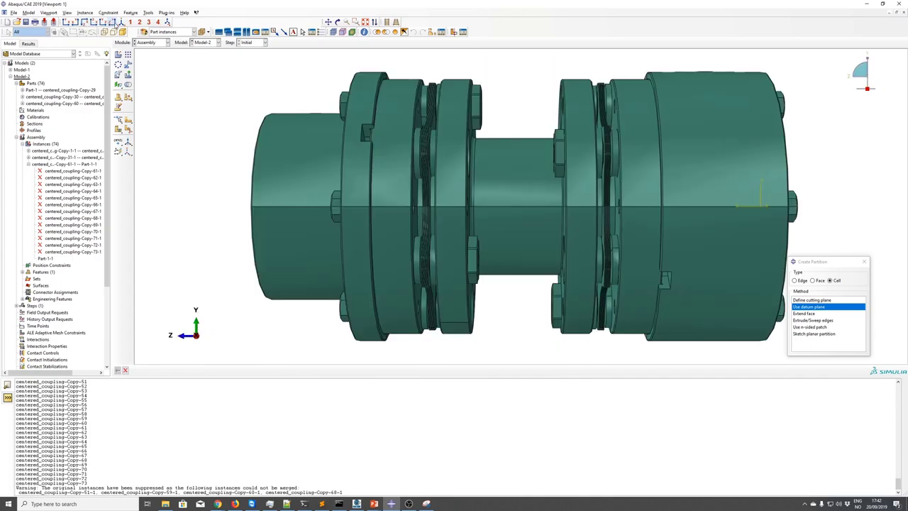
click(387, 22)
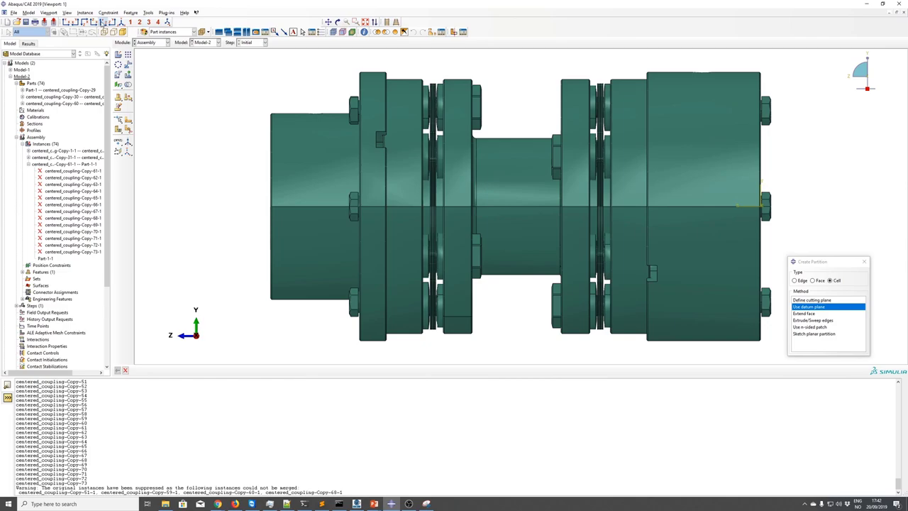
click(101, 22)
click(92, 22)
click(75, 22)
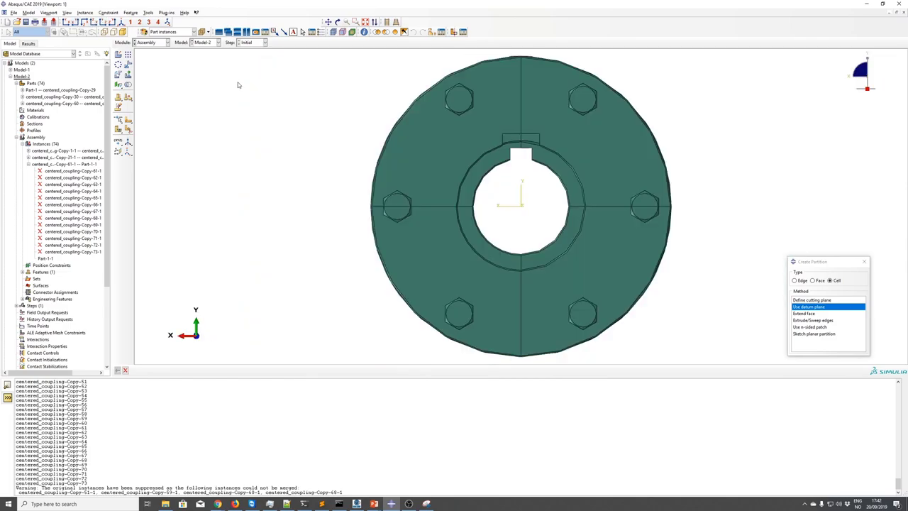
ctrl+alt+middle_drag(435, 154, 302, 99)
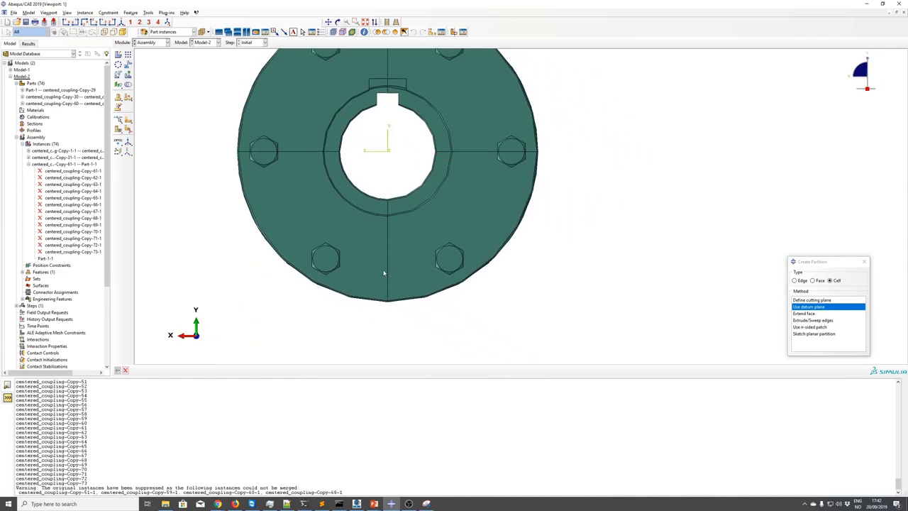
scroll(386, 267, down, 2)
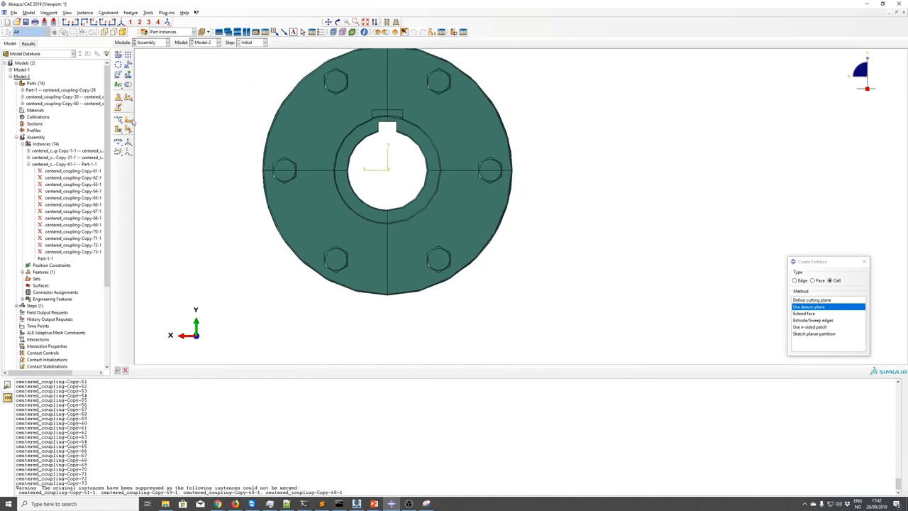
Step: Switch to the Part module and display the merged Part-1 looking along the coupling's Z axis
click(150, 43)
click(149, 50)
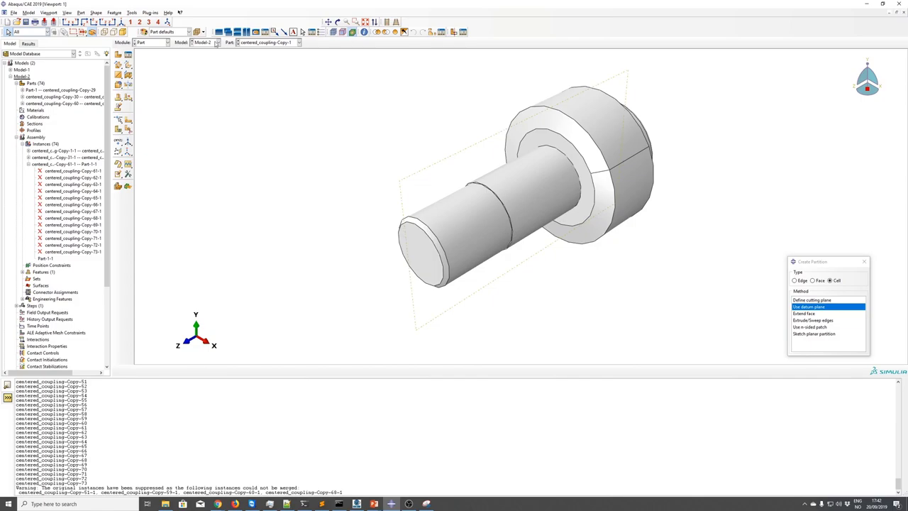
click(260, 42)
click(264, 48)
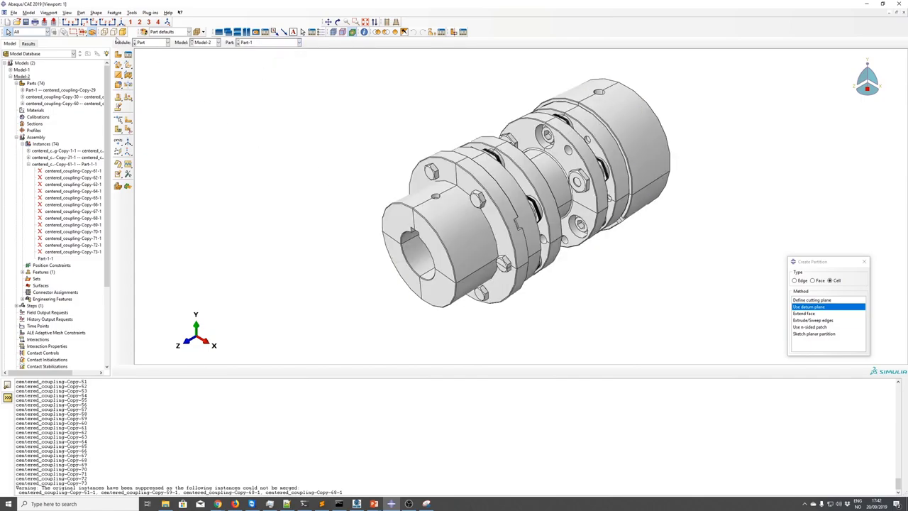
click(74, 22)
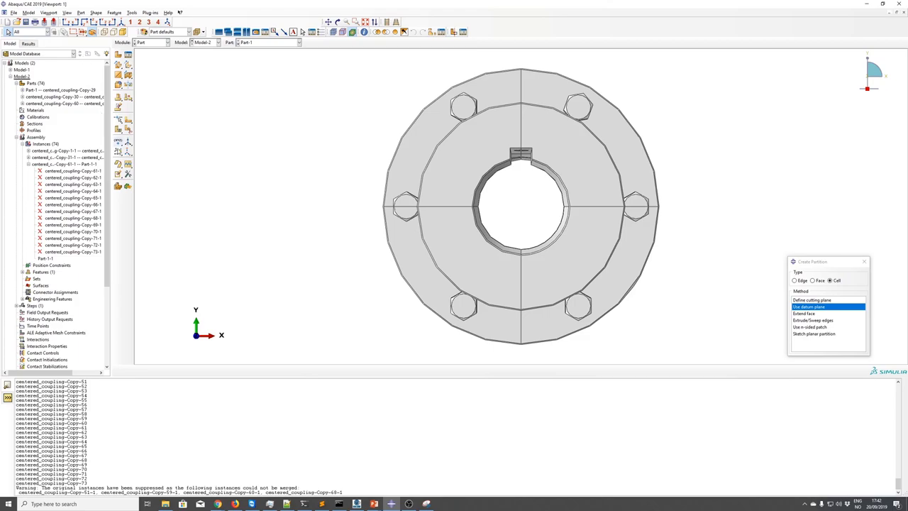
Step: Remove all faces in the upper half of Part-1, accepting deletion of the affected cells
click(118, 174)
drag(344, 55, 697, 206)
middle_click(601, 224)
click(446, 273)
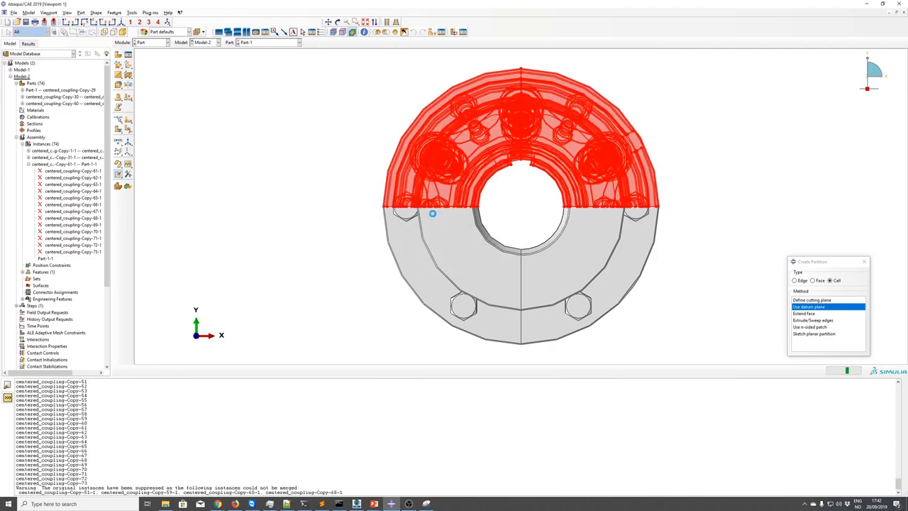
drag(641, 246, 359, 355)
click(370, 302)
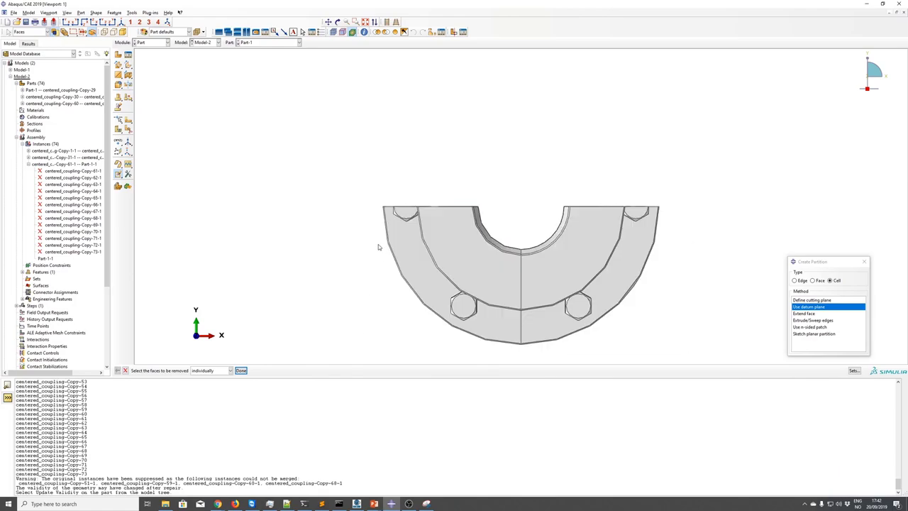
Step: Remove the lower-half faces of Part-1 beneath the horizontal partition plane, leaving only the planar cross-section faces
drag(376, 211, 703, 353)
middle_click(690, 308)
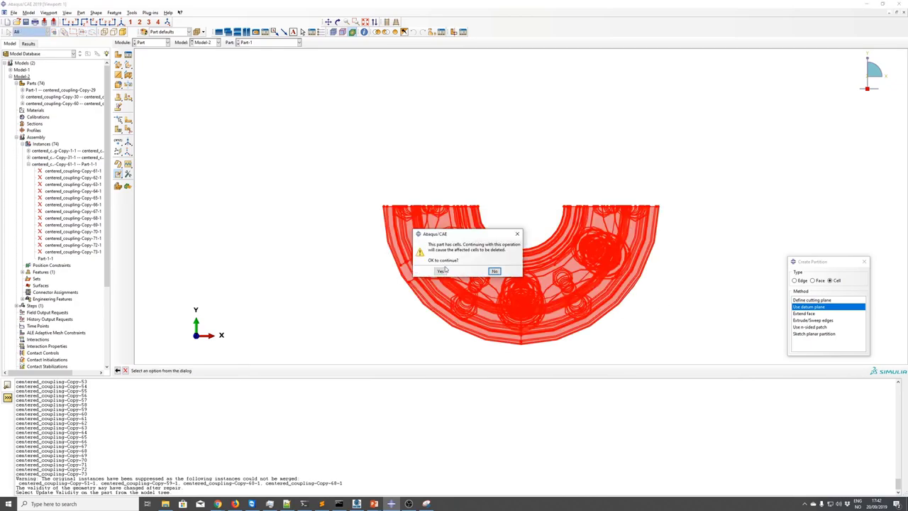
click(442, 270)
ctrl+alt+drag(452, 269, 453, 208)
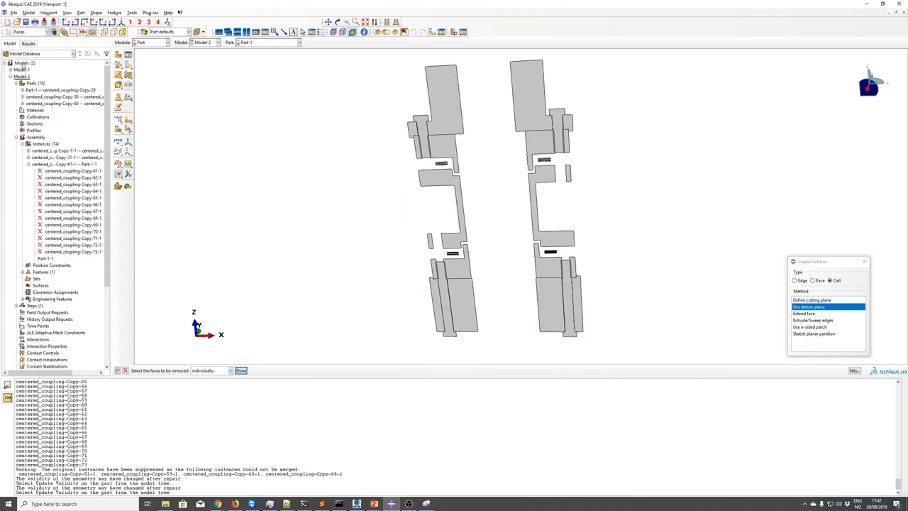
Step: Export Part-1 as the ACIS file external_cross_full.sat using ACIS version R26
click(14, 12)
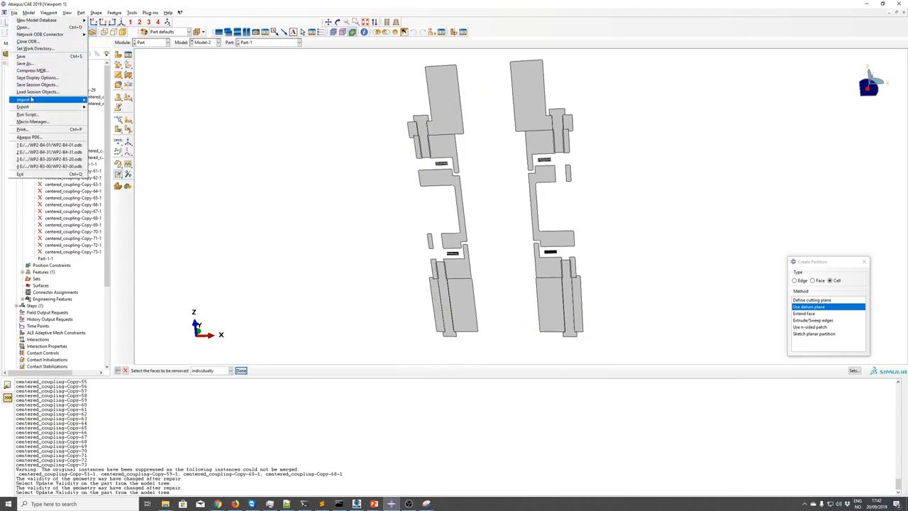
mouse_move(49, 106)
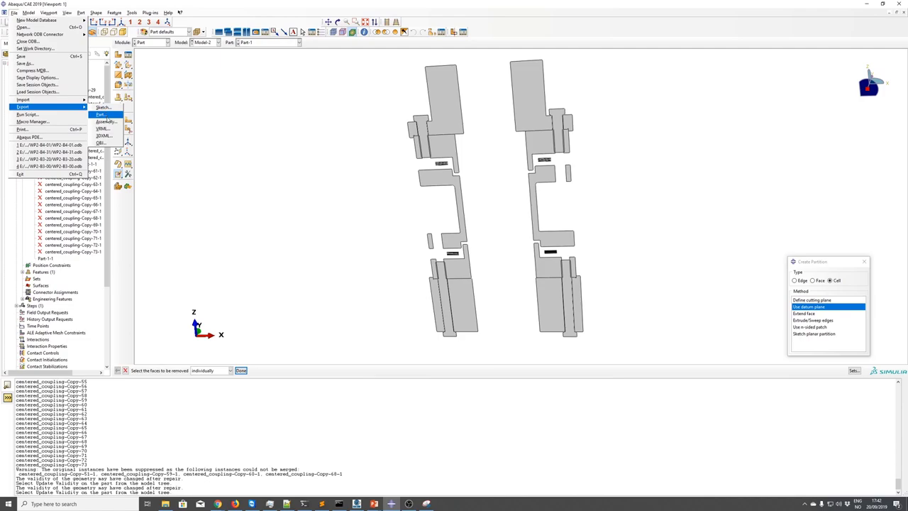
click(102, 115)
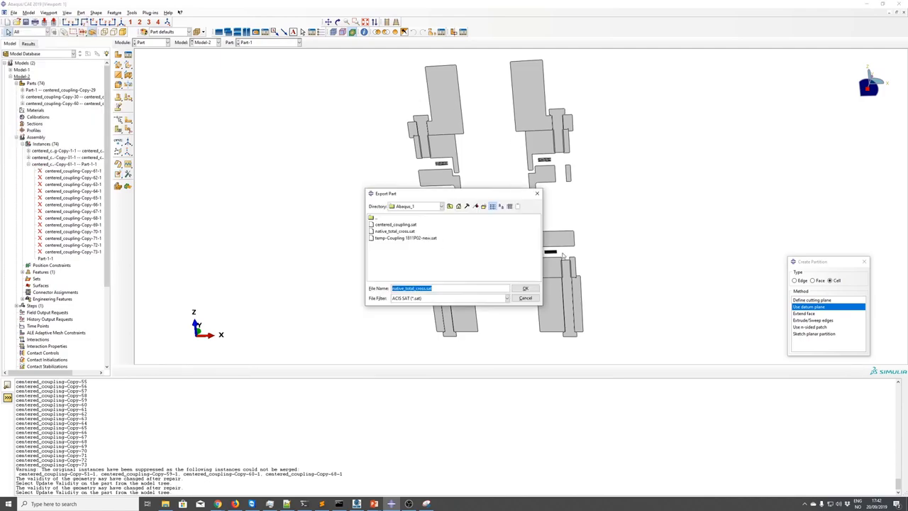
text(cross_ful)
key(Return)
click(298, 232)
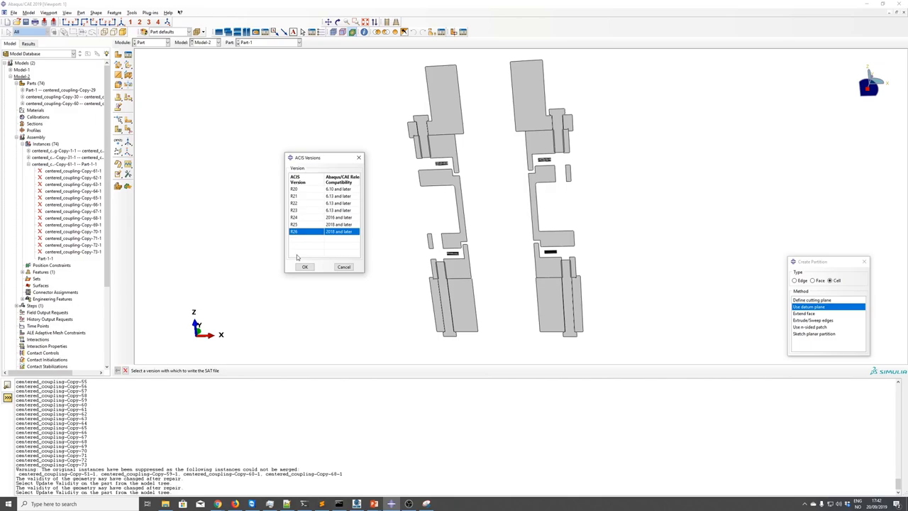
click(304, 266)
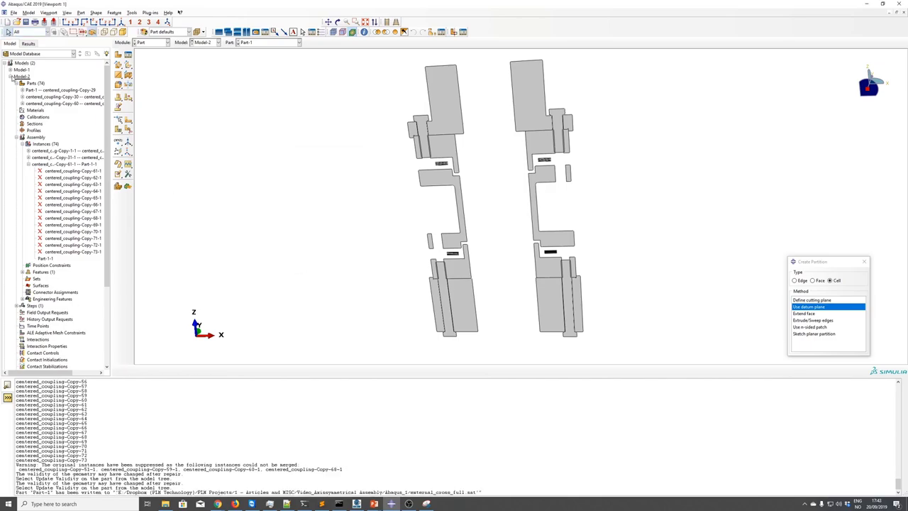
Step: Create a new Standard & Explicit model with default attributes in the model database
click(11, 76)
double_click(19, 64)
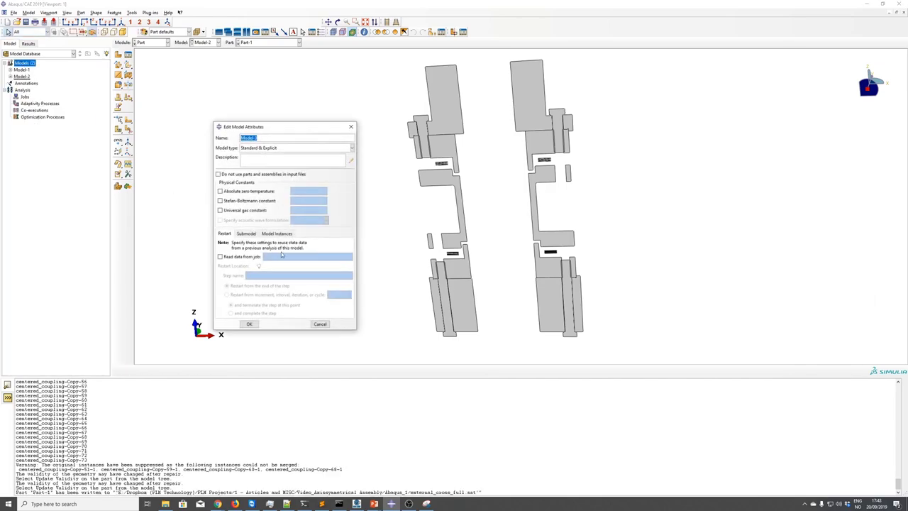
click(252, 323)
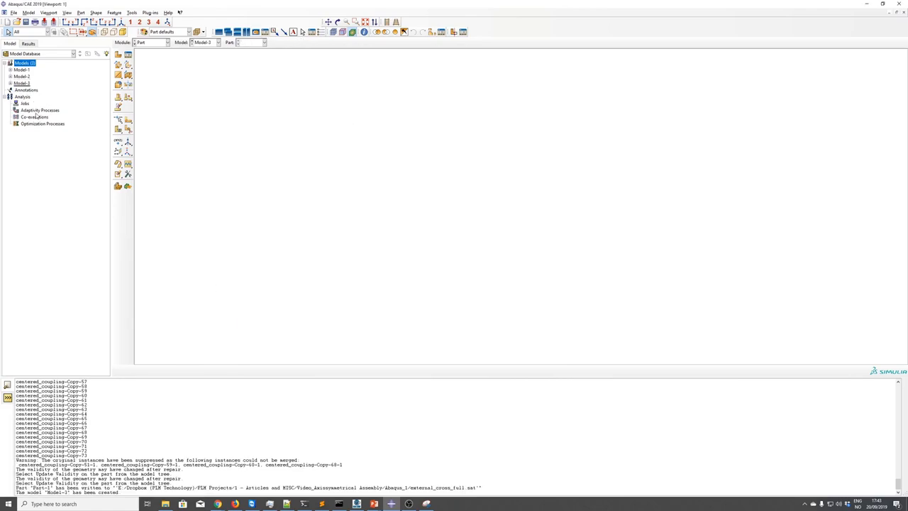
Step: Import external_cross_full.sat into Model-3 as a 2D planar deformable part
click(10, 83)
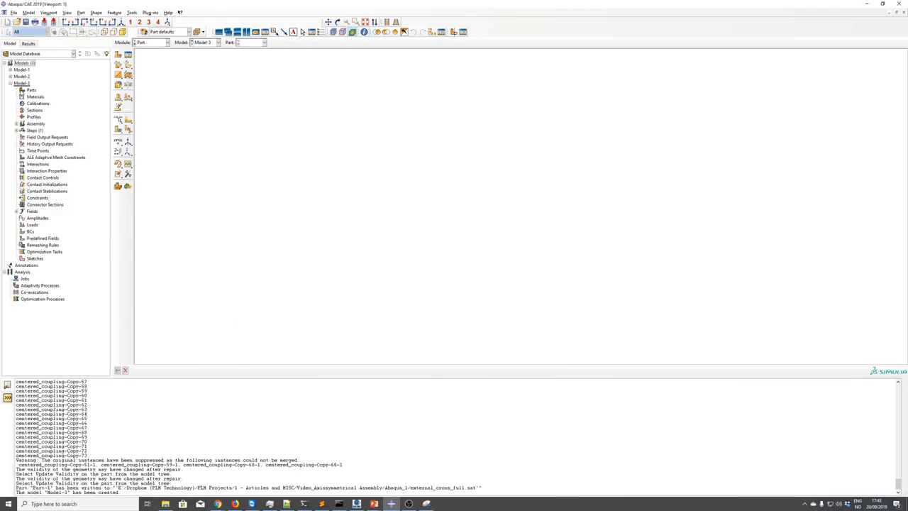
right_click(31, 91)
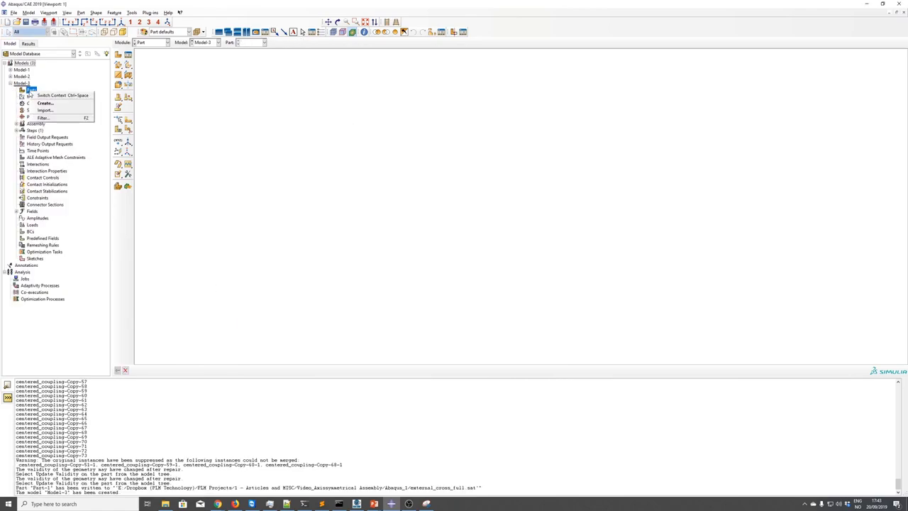
click(44, 110)
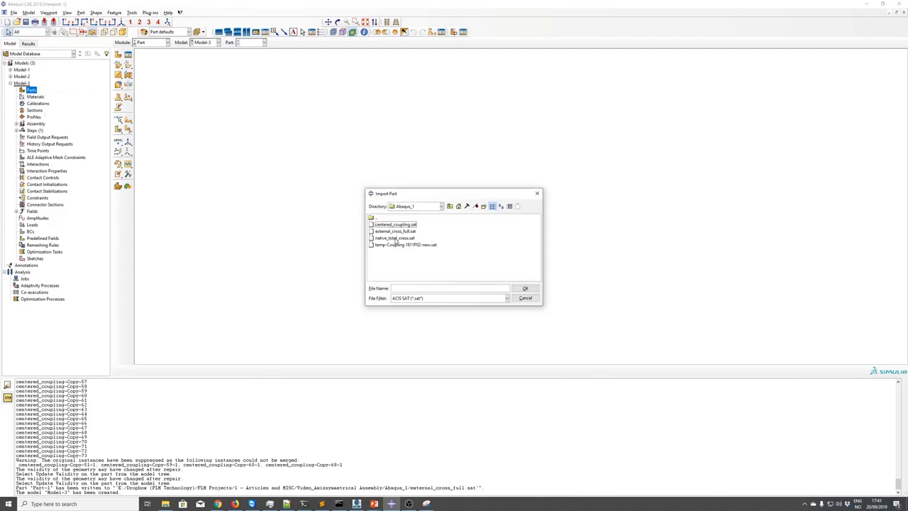
click(394, 232)
click(516, 290)
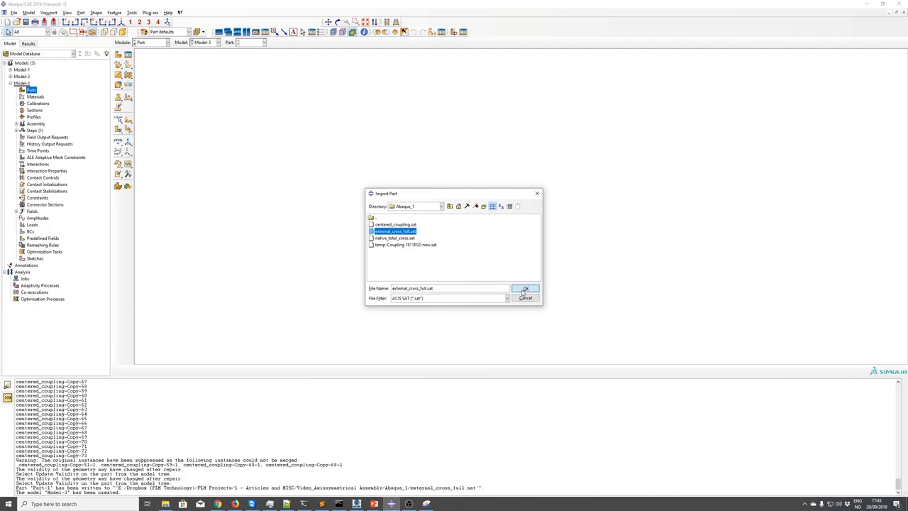
click(282, 165)
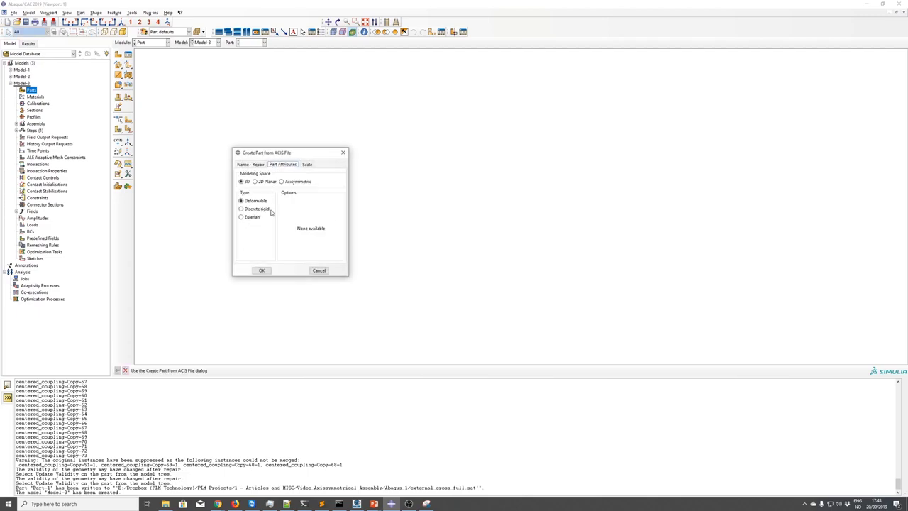
click(268, 182)
click(260, 270)
Step: Create a datum point at the origin (0,0,0) of the imported cross-section part
ctrl+alt+middle_drag(507, 229, 319, 215)
click(117, 141)
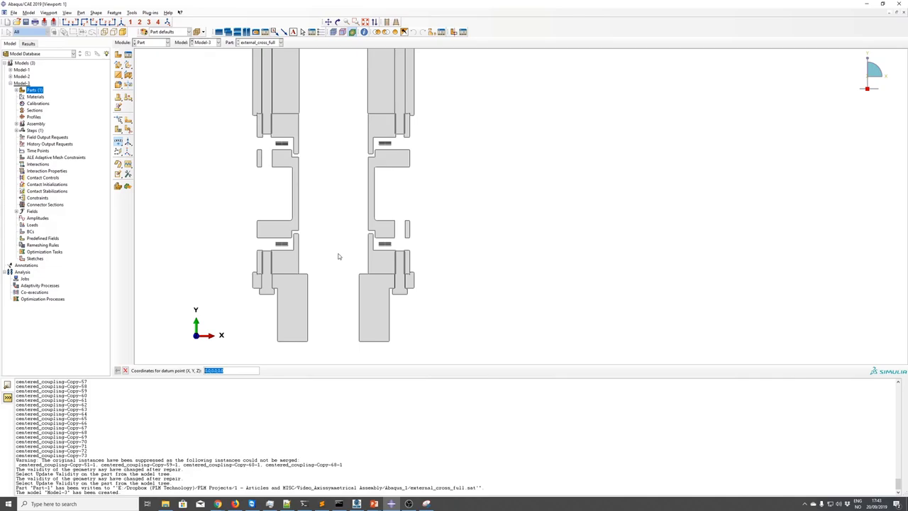
click(126, 371)
Step: Remove all faces of the cross-section on the negative X side of the datum point, keeping only the positive X half
scroll(278, 268, up, 1)
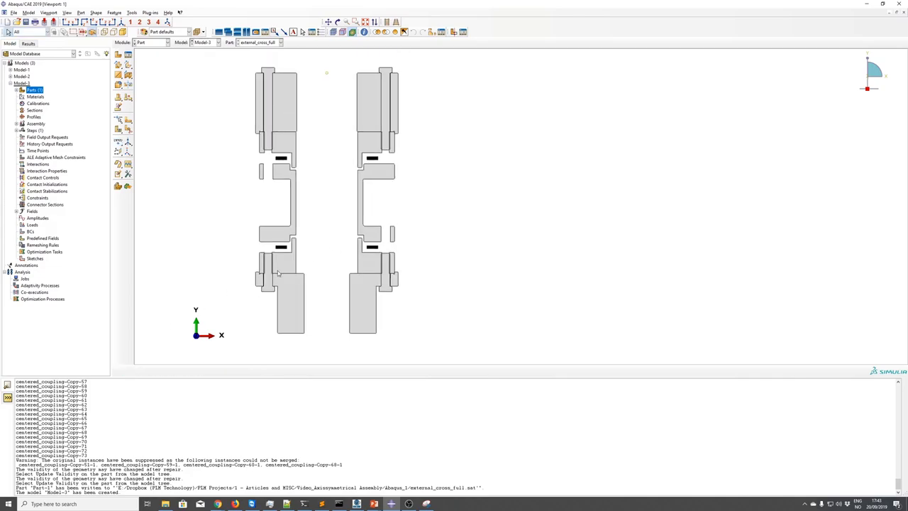
scroll(321, 176, down, 1)
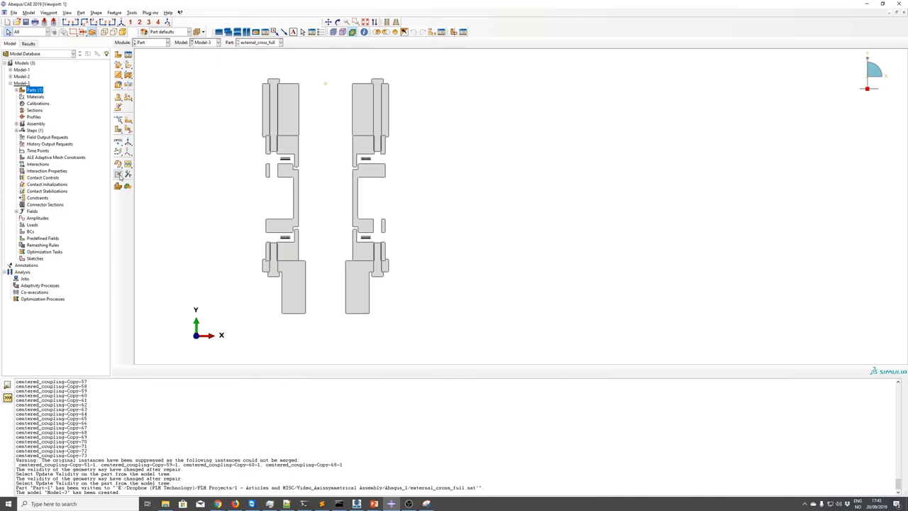
click(117, 174)
drag(218, 69, 312, 317)
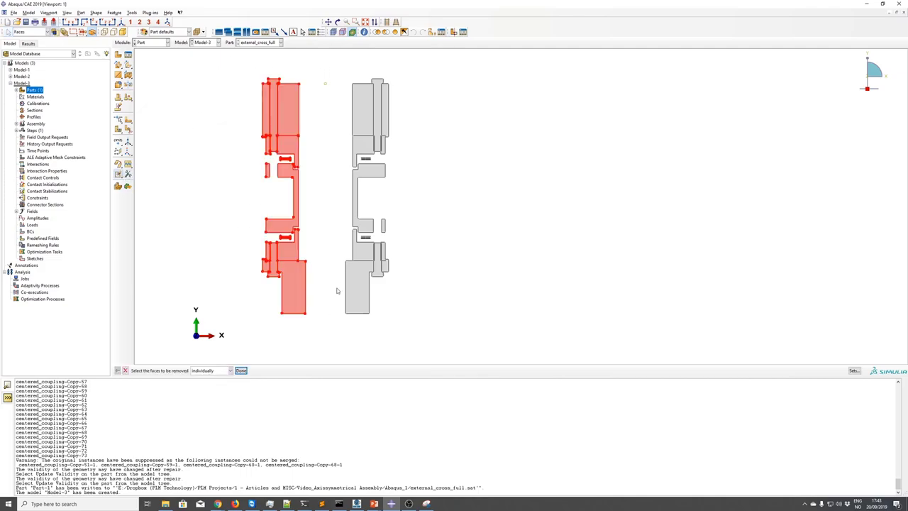
middle_click(327, 158)
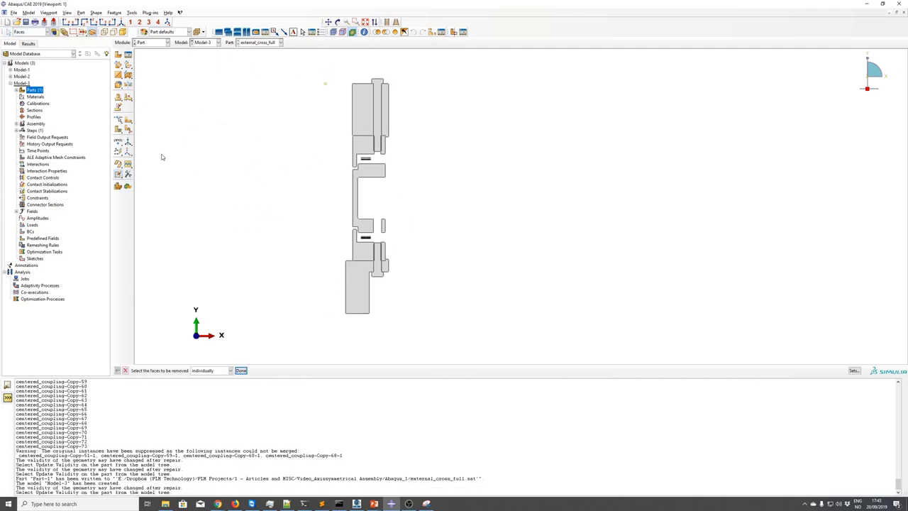
Step: Change the modeling space of the external_cross_full part to Axisymmetric, keeping the Deformable type
click(18, 90)
right_click(34, 98)
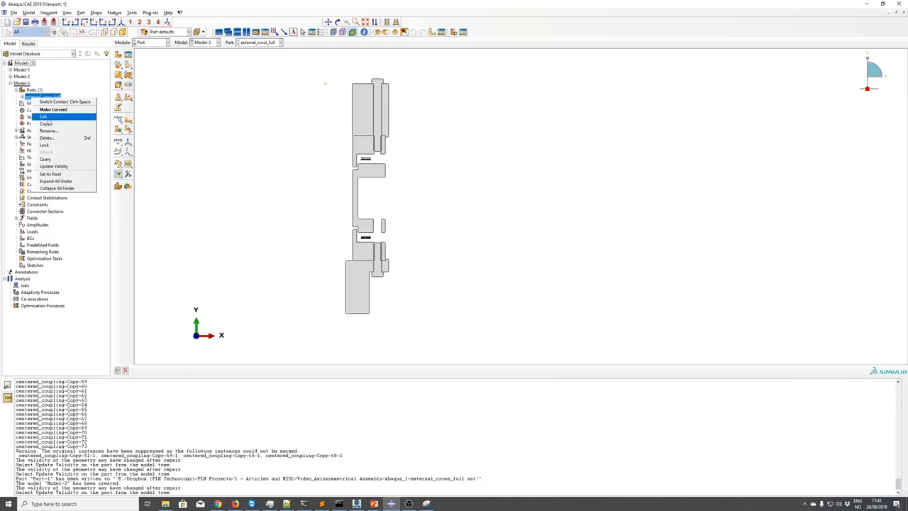
click(48, 117)
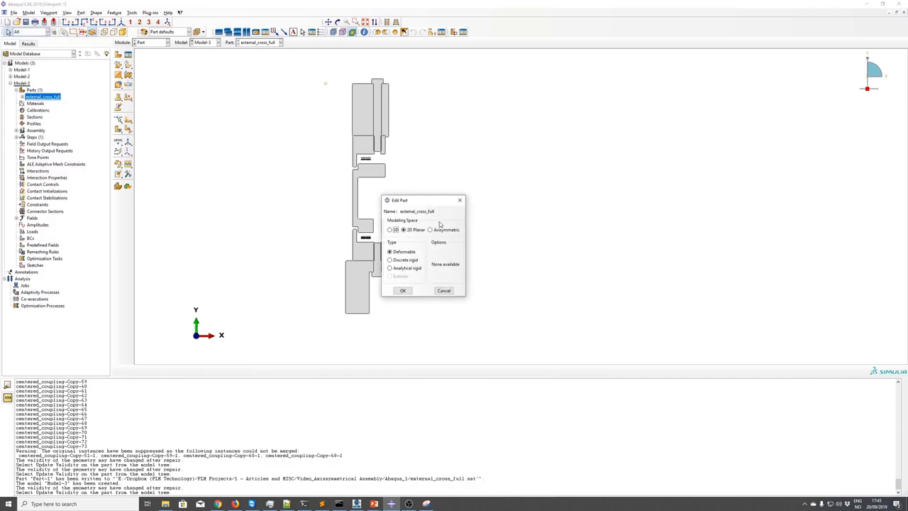
click(403, 290)
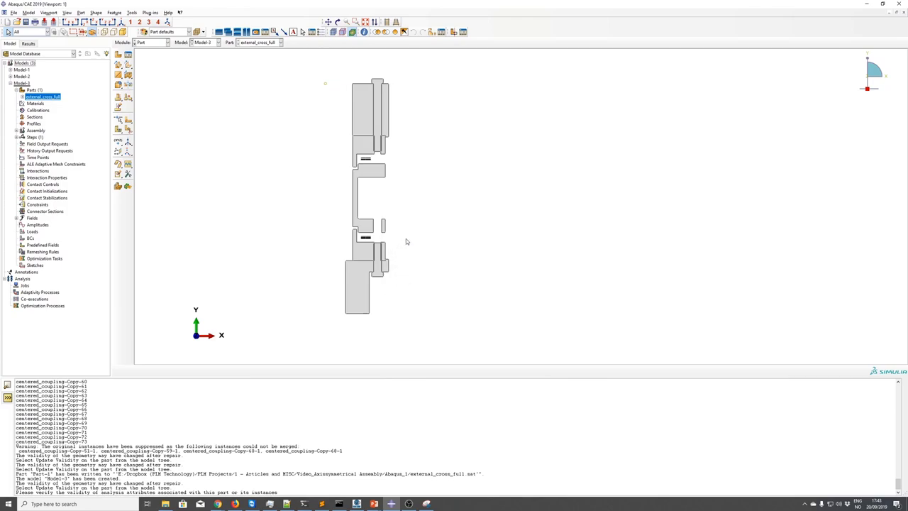
Step: Examine the remaining half cross-section from its lower flange and bolt up to the upper bolt head
scroll(376, 230, up, 3)
scroll(373, 227, up, 3)
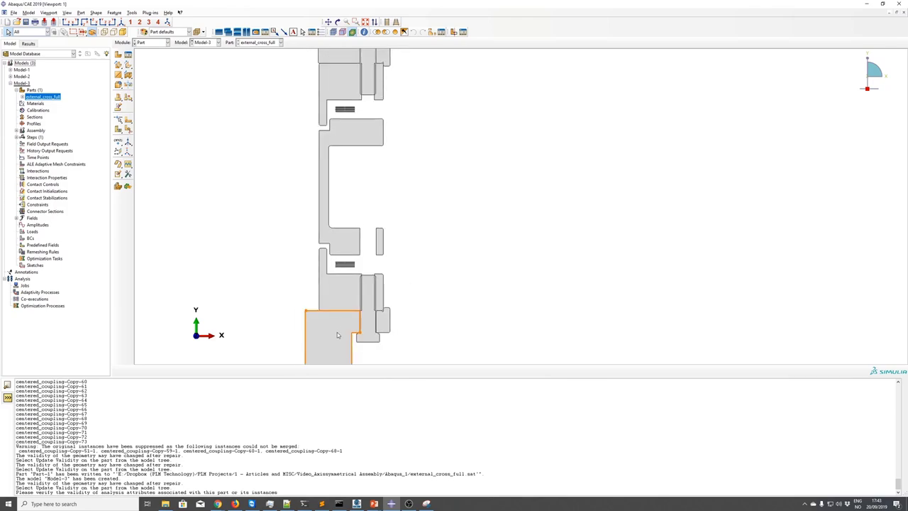
scroll(366, 307, up, 2)
scroll(411, 183, down, 3)
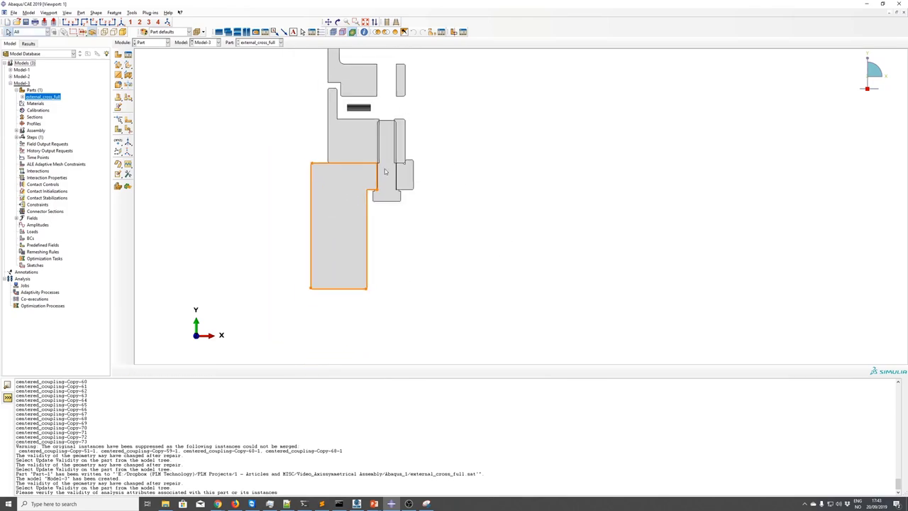
ctrl+alt+middle_drag(456, 177, 454, 309)
scroll(432, 223, down, 2)
ctrl+alt+middle_drag(436, 97, 428, 246)
scroll(406, 190, up, 2)
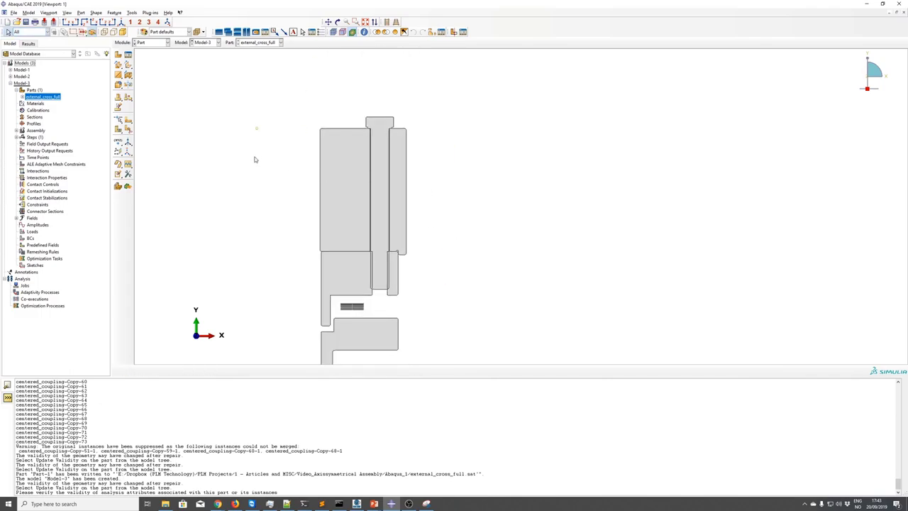
Step: Copy external_cross_full with compressed features and separate its disconnected regions into individual parts
right_click(54, 97)
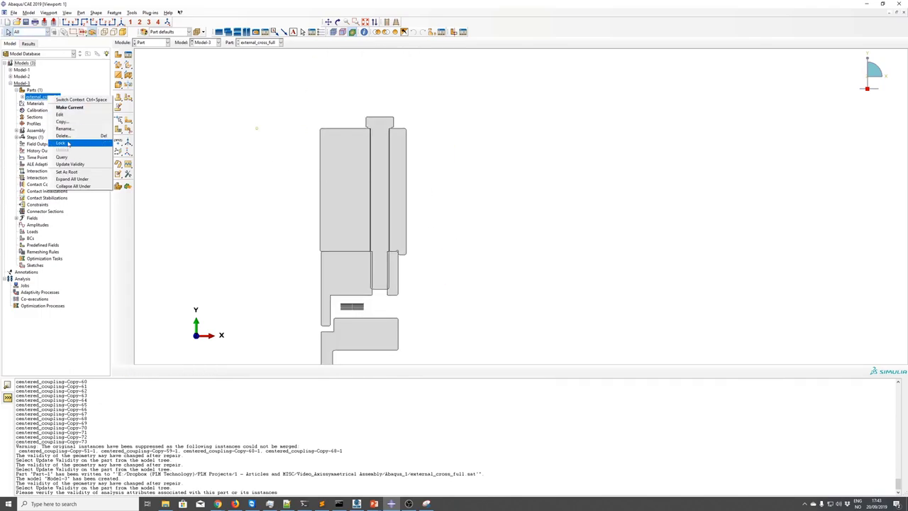
click(62, 121)
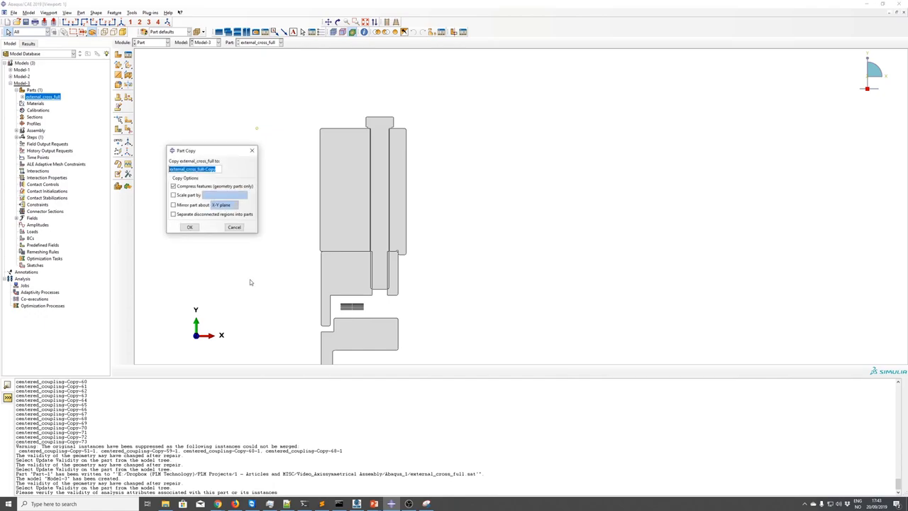
click(174, 214)
click(190, 227)
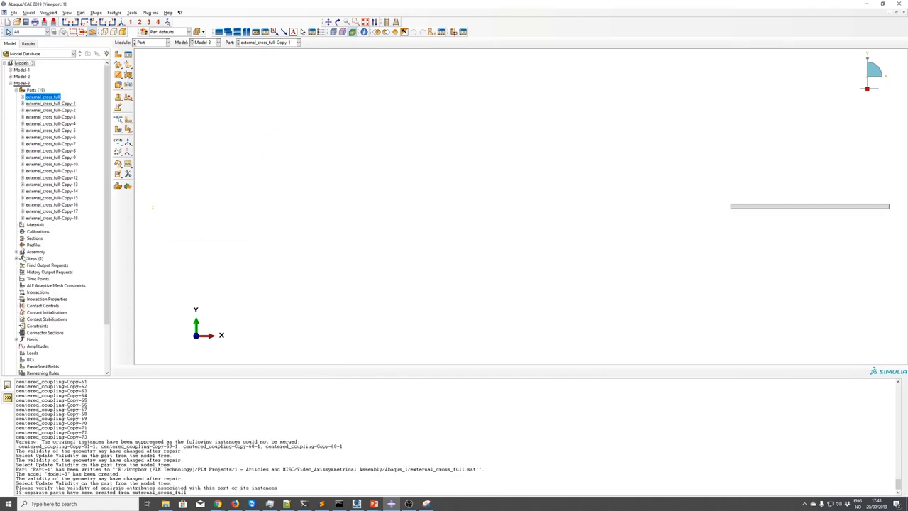
Step: Create dependent assembly instances of the parts external_cross_full-Copy-1 through Copy-18, excluding the original part
click(17, 252)
double_click(41, 258)
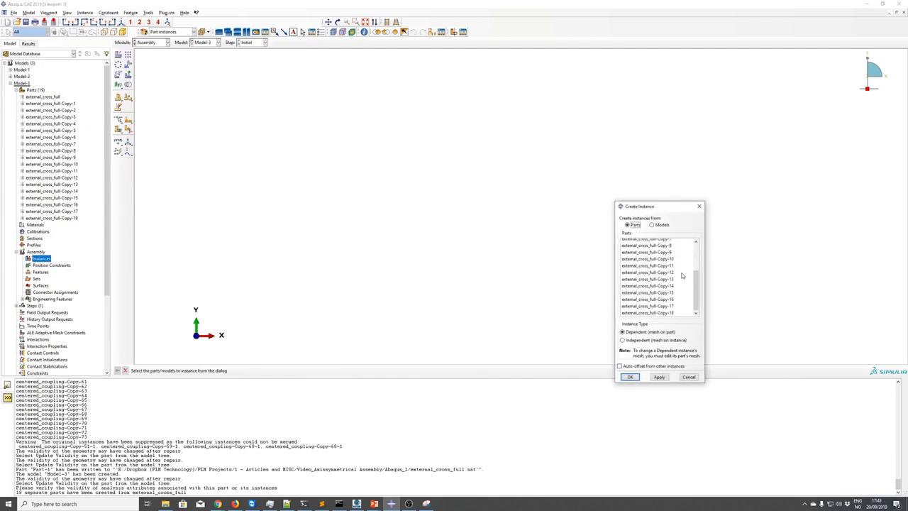
click(685, 312)
drag(695, 293, 692, 247)
shift+click(669, 251)
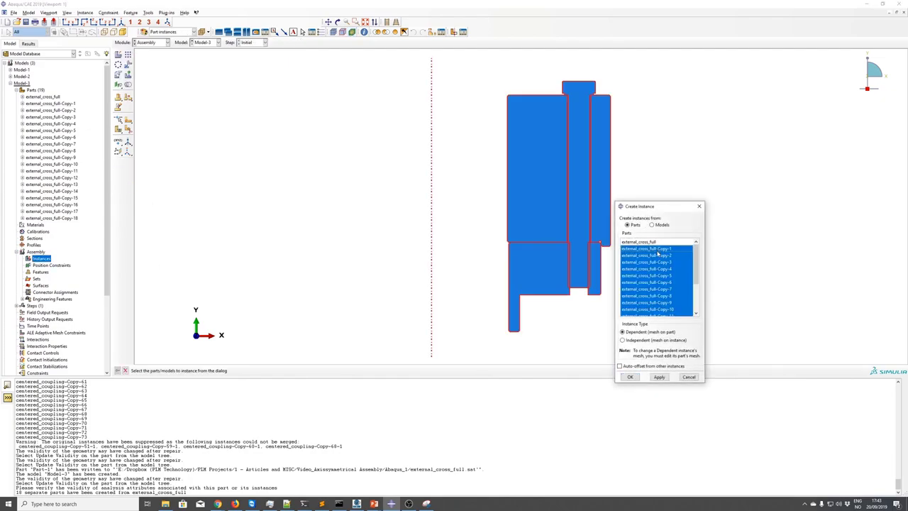
click(630, 377)
Step: Examine the instanced assembly for separate regions, checking both stacks of thin plates, the flanges and the bolts
scroll(488, 210, up, 5)
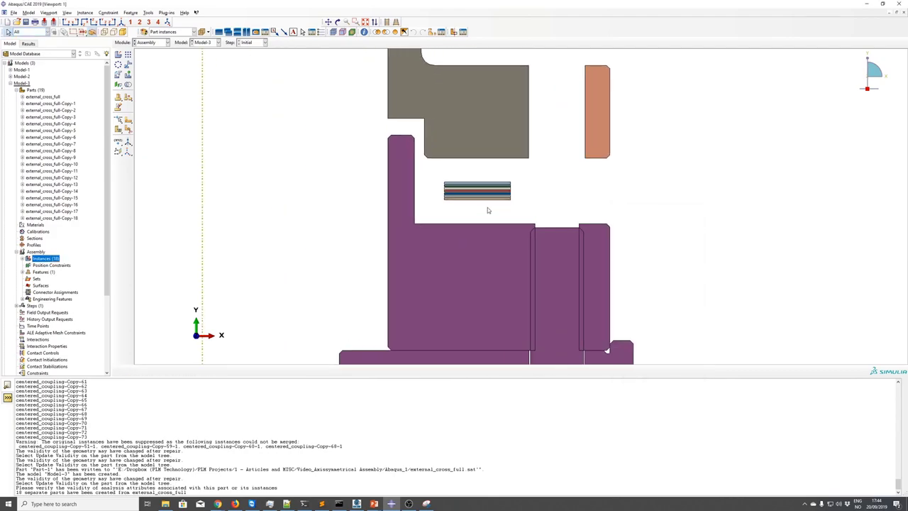
scroll(487, 210, up, 3)
scroll(544, 237, up, 3)
scroll(544, 242, down, 1)
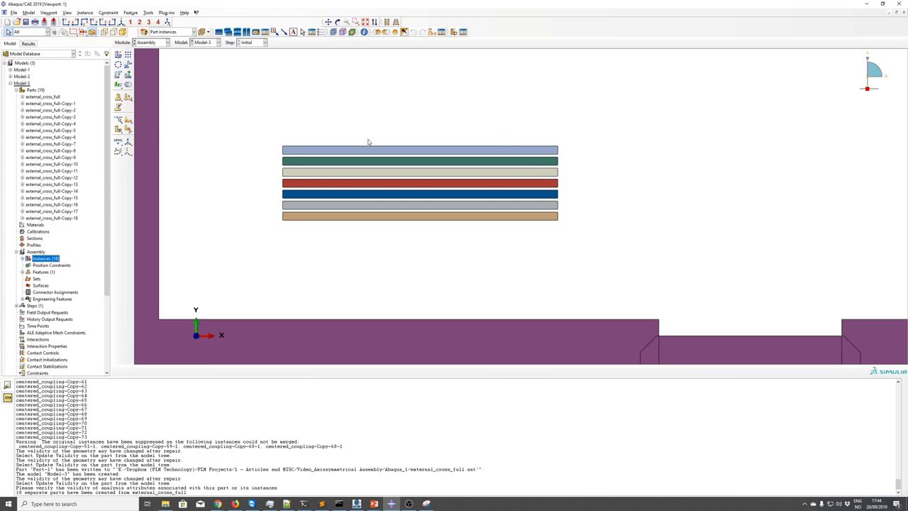
scroll(368, 141, down, 8)
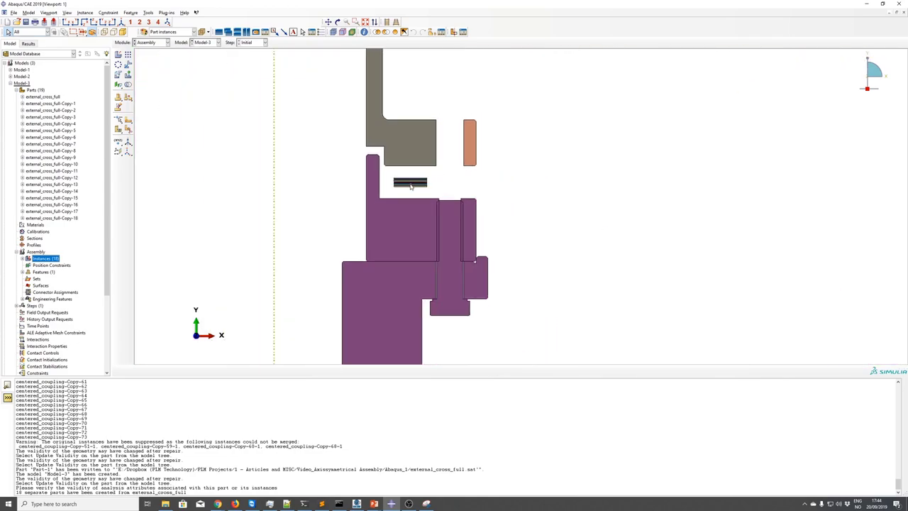
ctrl+alt+middle_drag(407, 171, 441, 309)
ctrl+alt+middle_drag(452, 177, 449, 358)
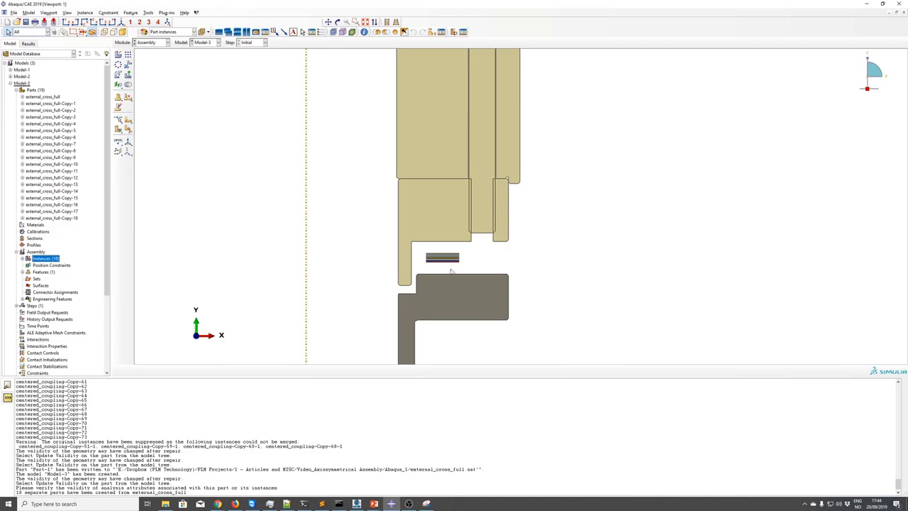
scroll(450, 272, up, 3)
scroll(436, 248, down, 4)
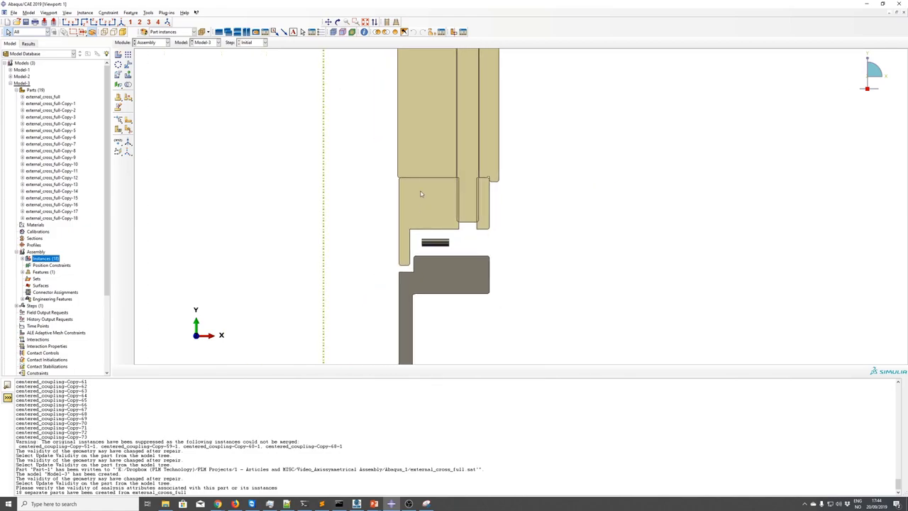
ctrl+alt+middle_drag(466, 192, 490, 302)
scroll(491, 304, down, 2)
scroll(490, 303, up, 1)
scroll(494, 170, up, 5)
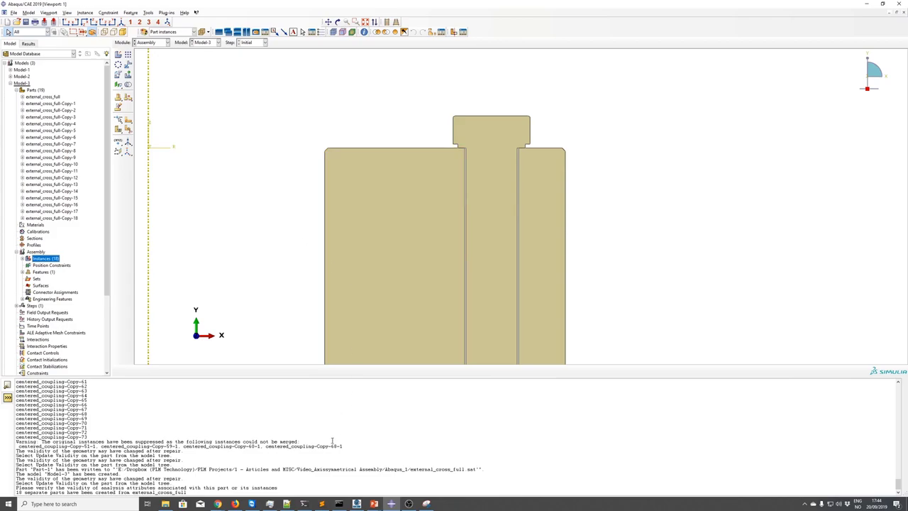
Step: Switch to the PowerPoint slide show
click(409, 504)
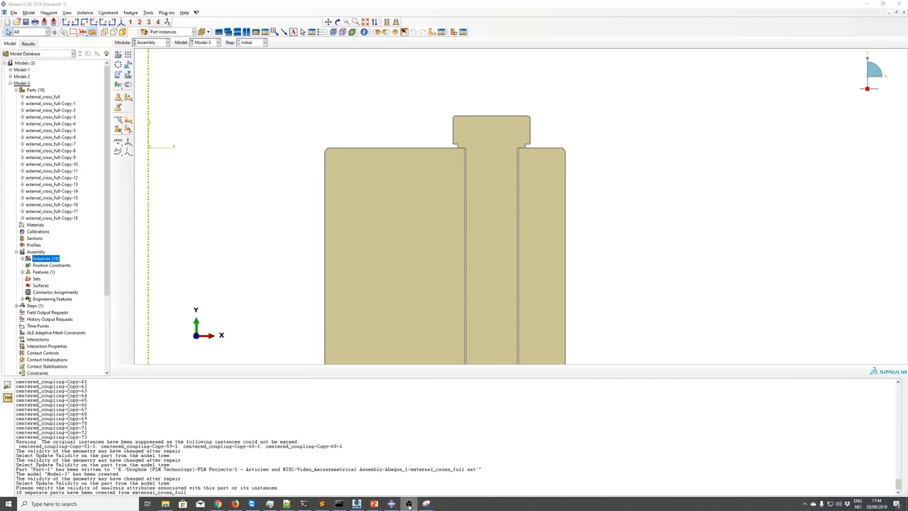
mouse_move(374, 504)
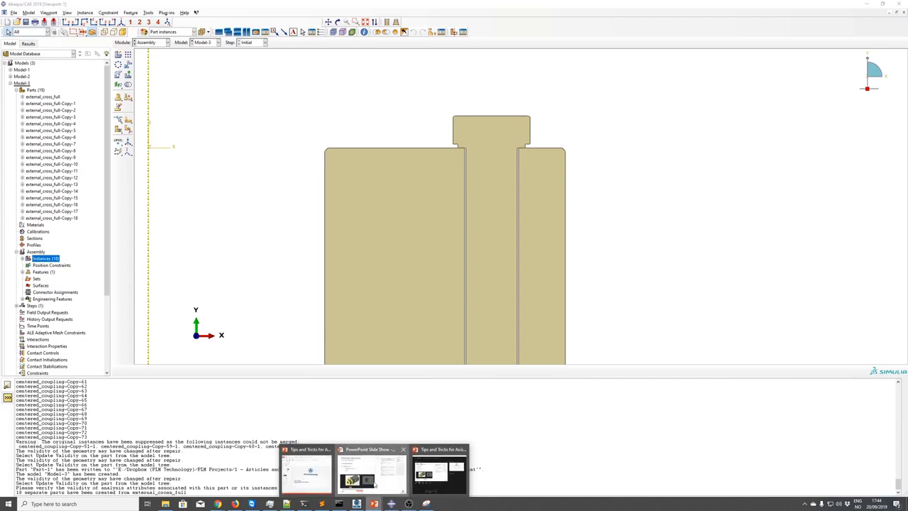